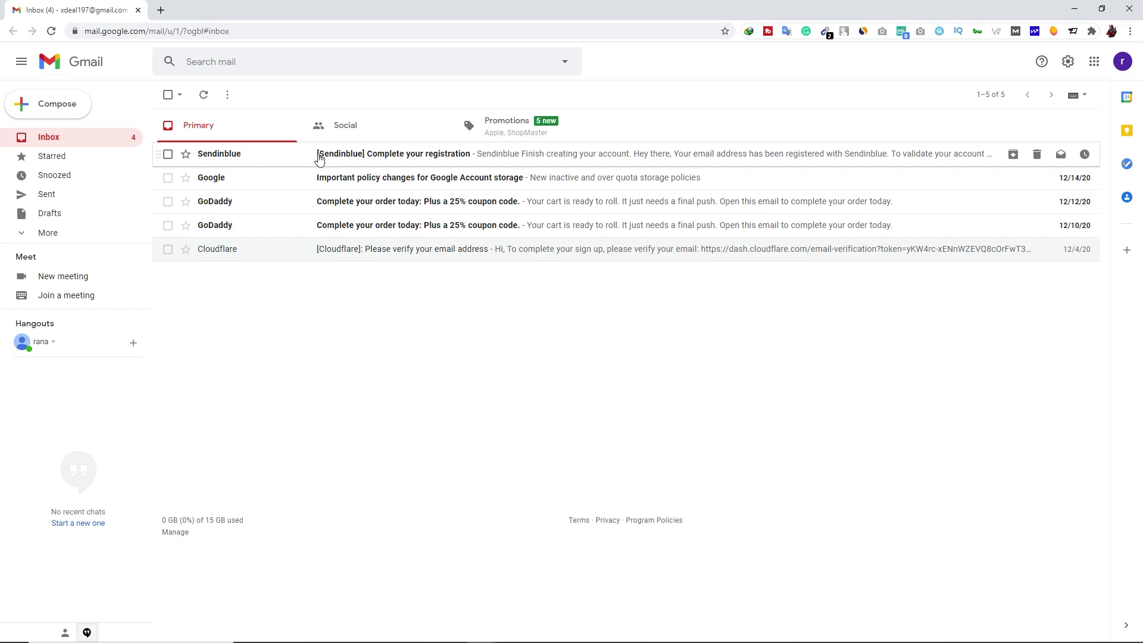
Step: Open the Sendinblue registration email in Gmail and confirm the account's email address
left_click(377, 158)
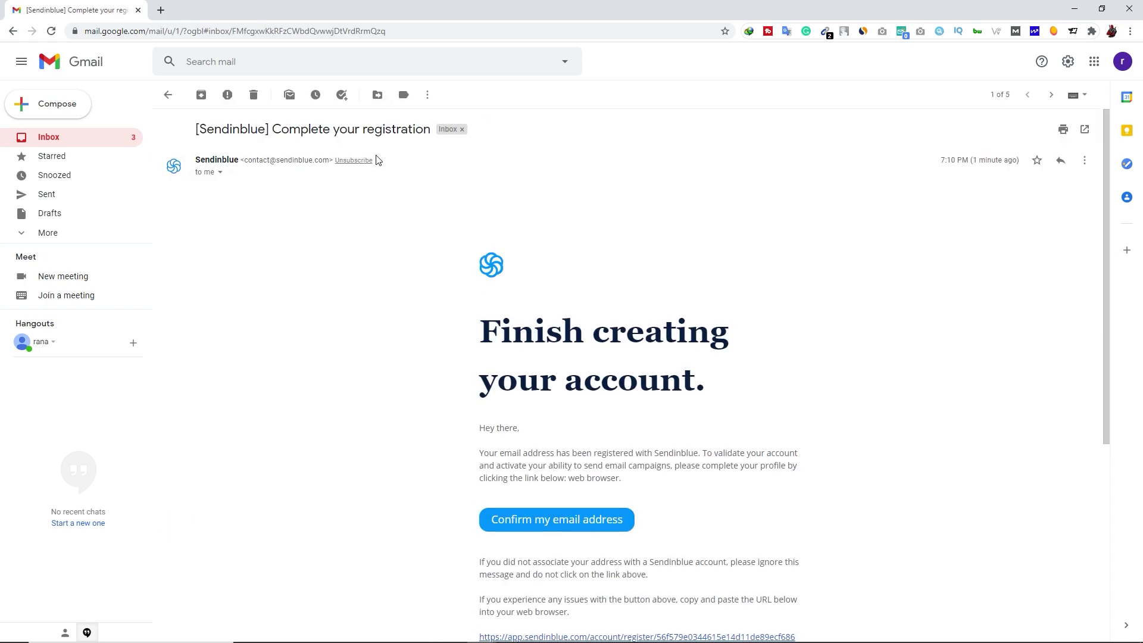
scroll(511, 439, "down", 2)
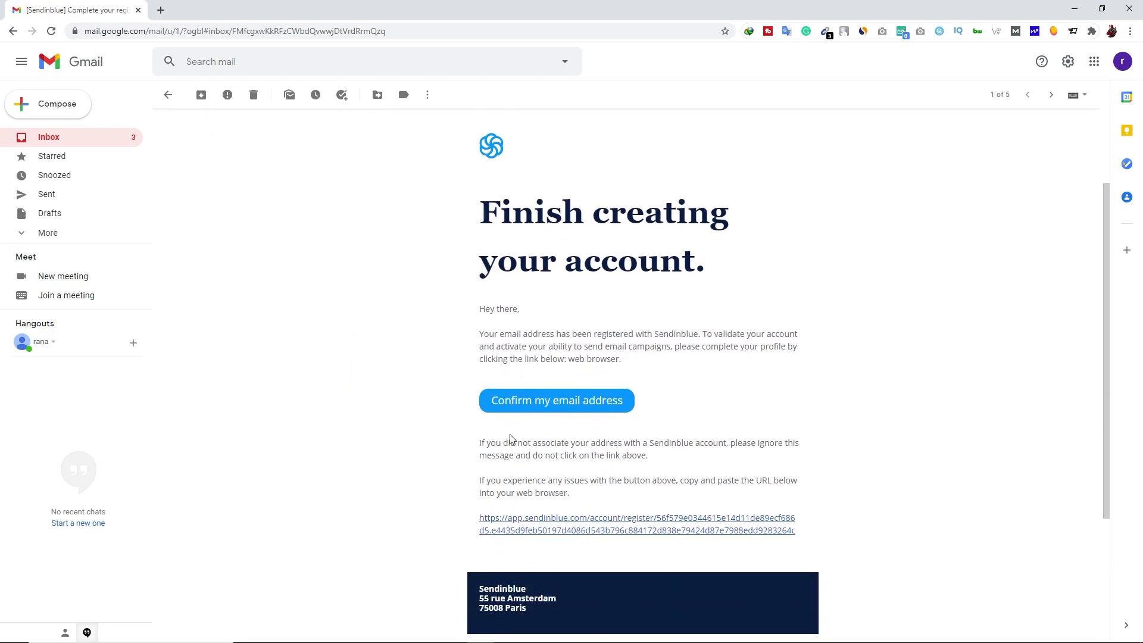
left_click(533, 411)
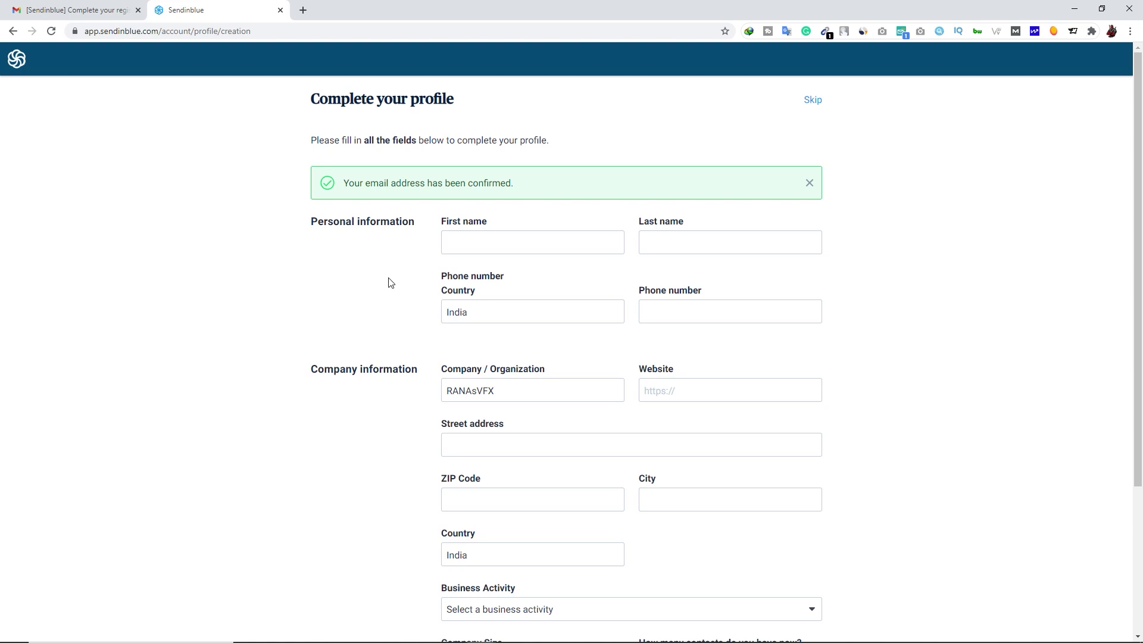
Step: Fill first name, last name and phone from saved entries, and paste the company website
left_click(461, 241)
key("Down")
key("Return")
left_click(671, 242)
key("Down")
key("Return")
left_click(674, 316)
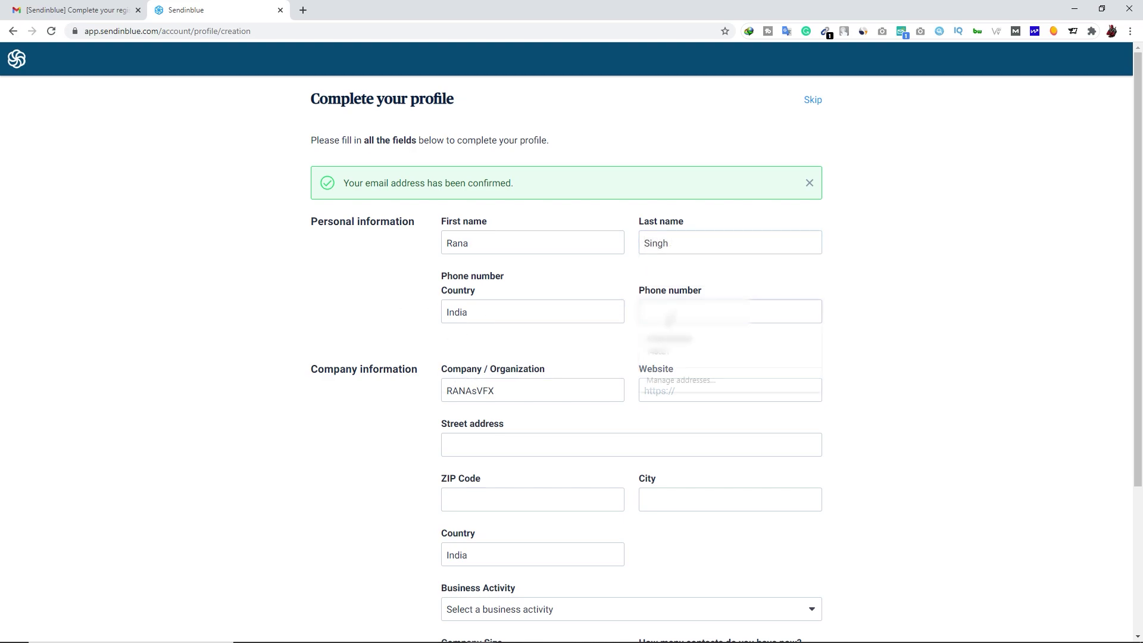
key("Down")
key("Return")
left_click(683, 392)
type("https://kaindeal.com")
Step: Fill the street, ZIP code and city from a saved address
left_click(514, 444)
key("Down")
key("Return")
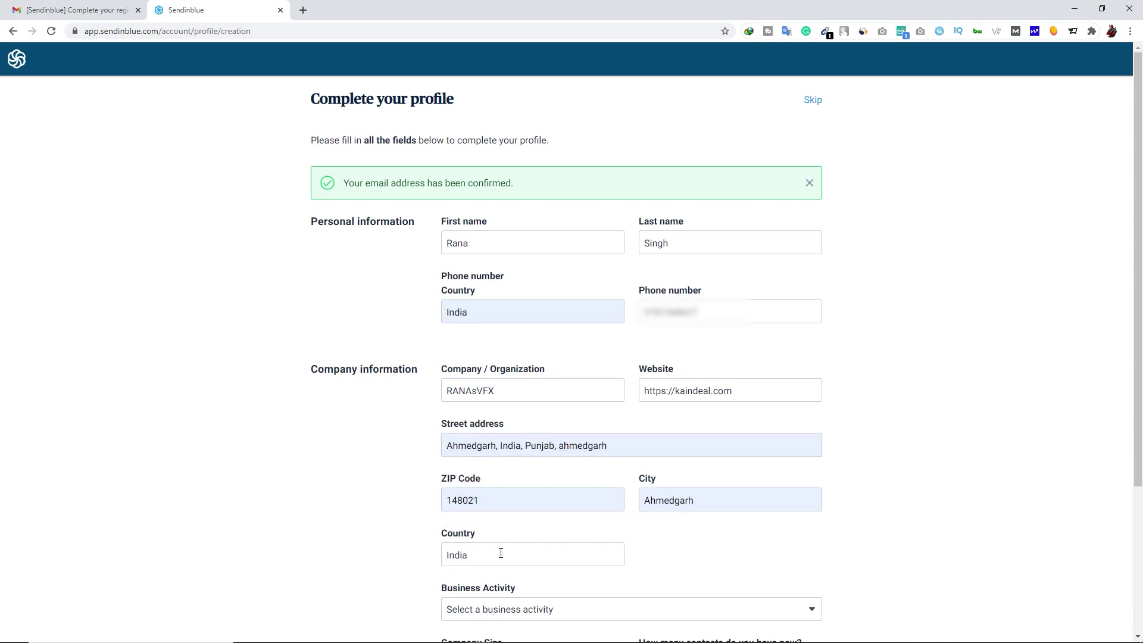
scroll(375, 530, "down", 3)
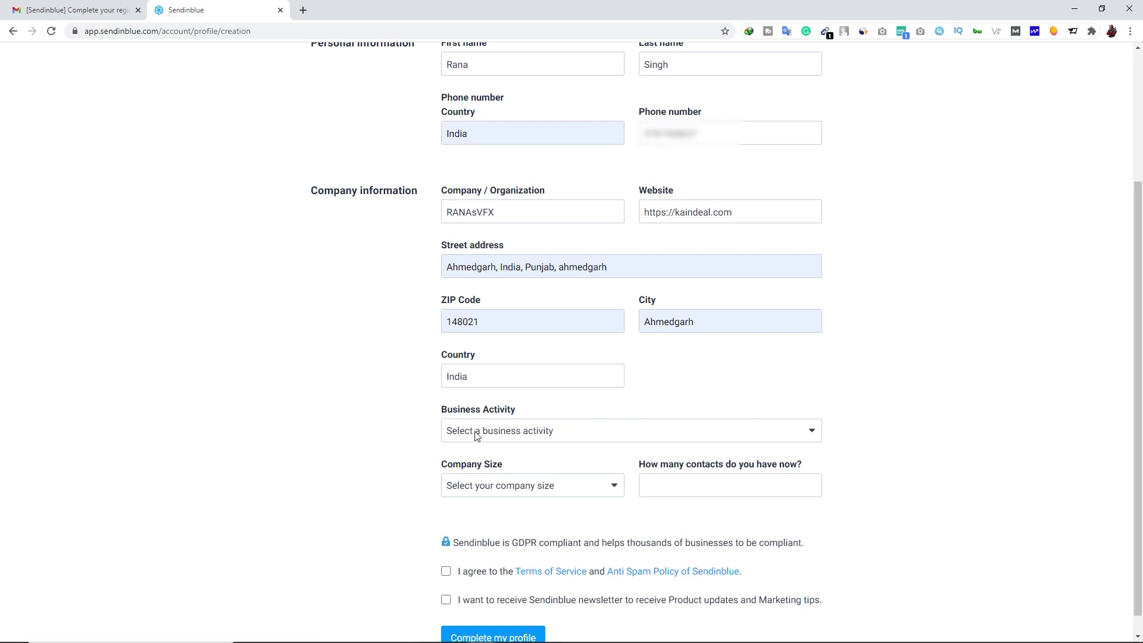
Step: Set business activity to Others, company size to 0-1 employee, and contacts to 200
left_click(505, 434)
left_click(470, 537)
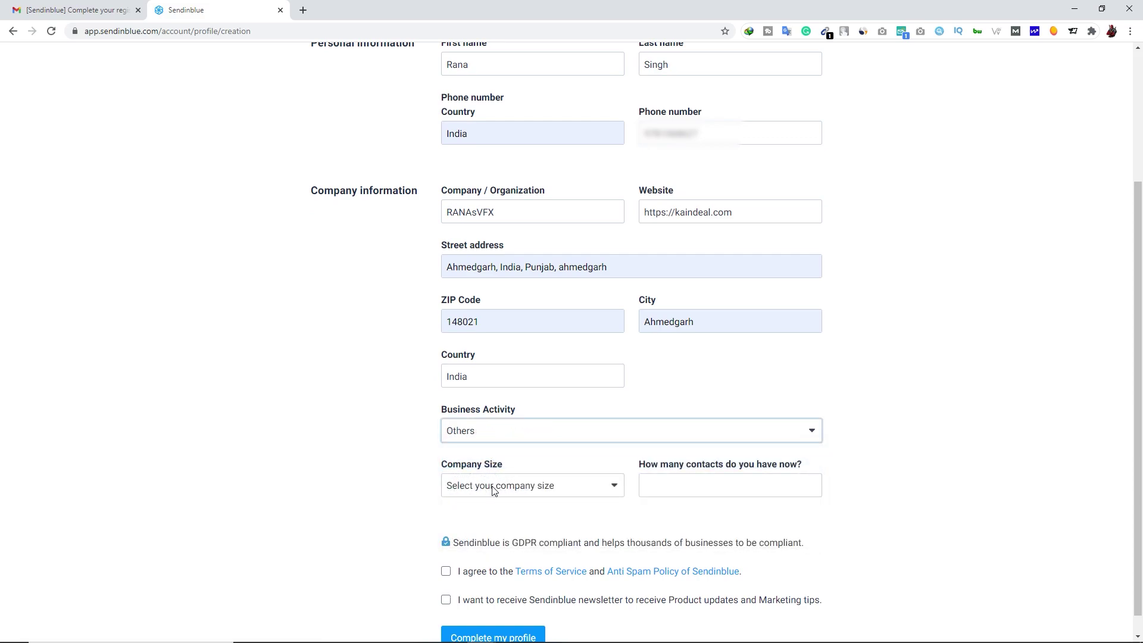
left_click(611, 487)
left_click(470, 515)
left_click(657, 491)
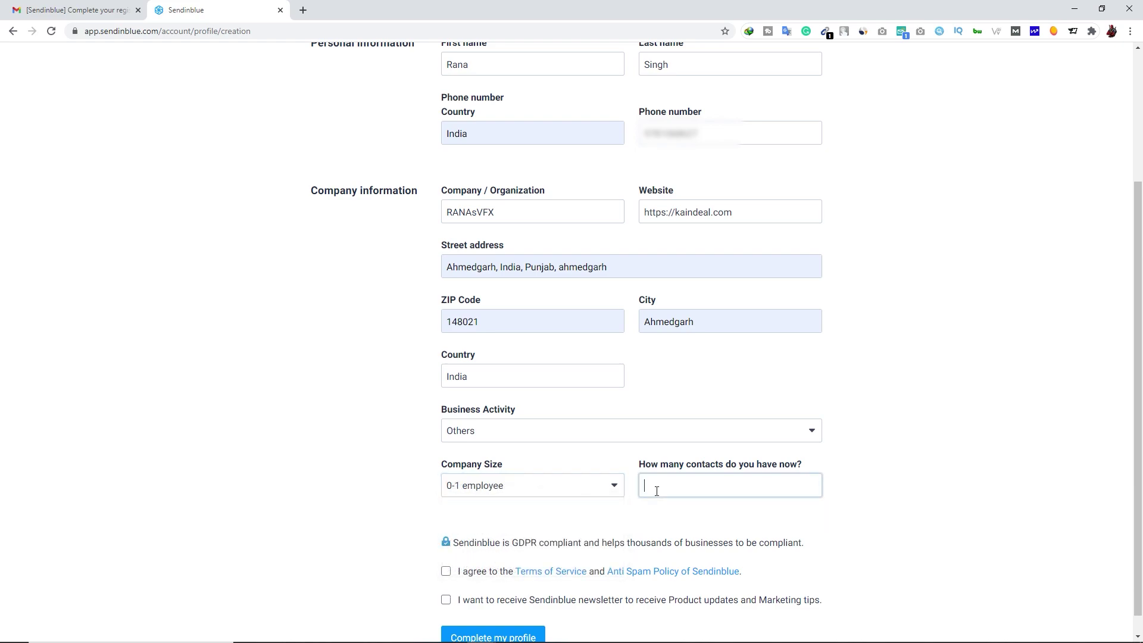
type("200")
Step: Accept the terms and anti-spam policy, opt in to the newsletter, and submit the profile
left_click(445, 572)
scroll(428, 573, "down", 1)
left_click(446, 577)
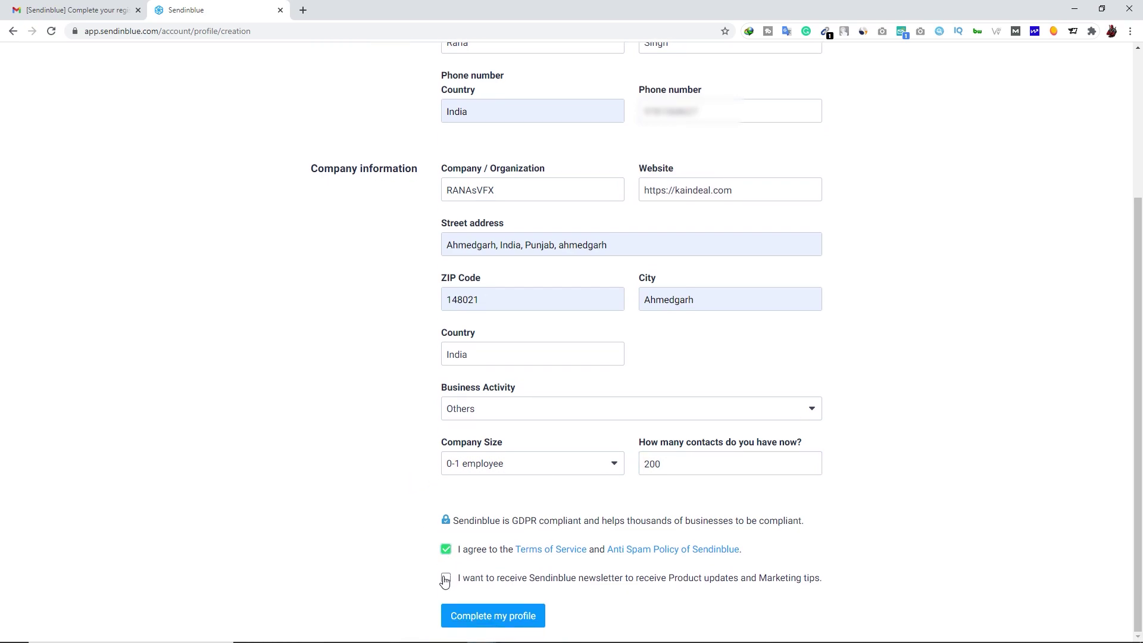
left_click(533, 621)
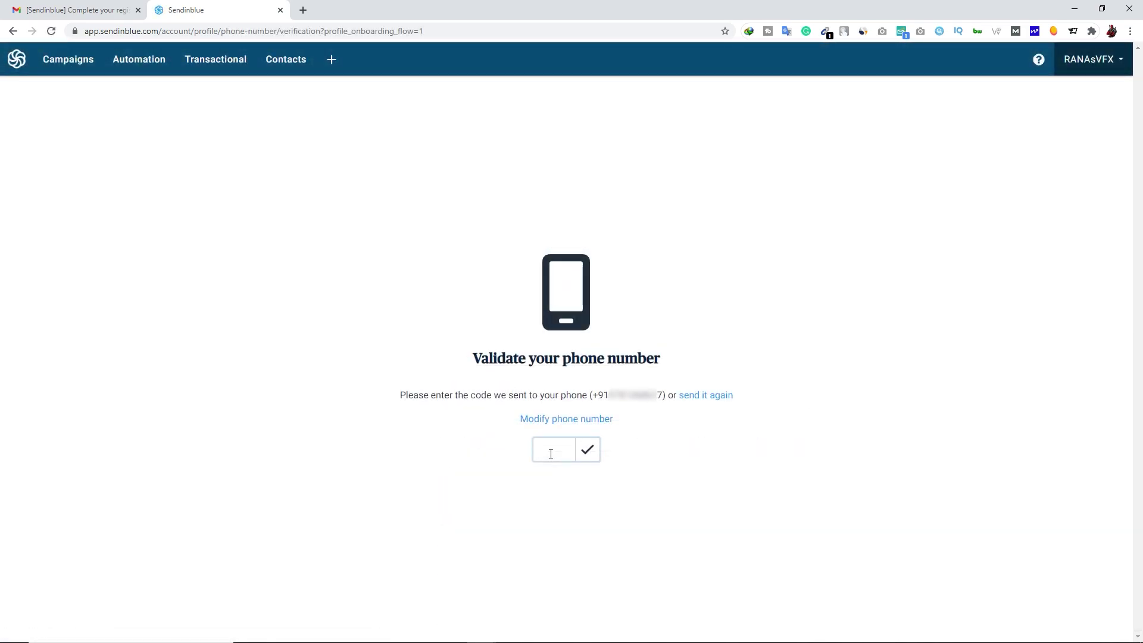
Step: Submit the pasted SMS verification code and continue with the Free plan
left_click(588, 456)
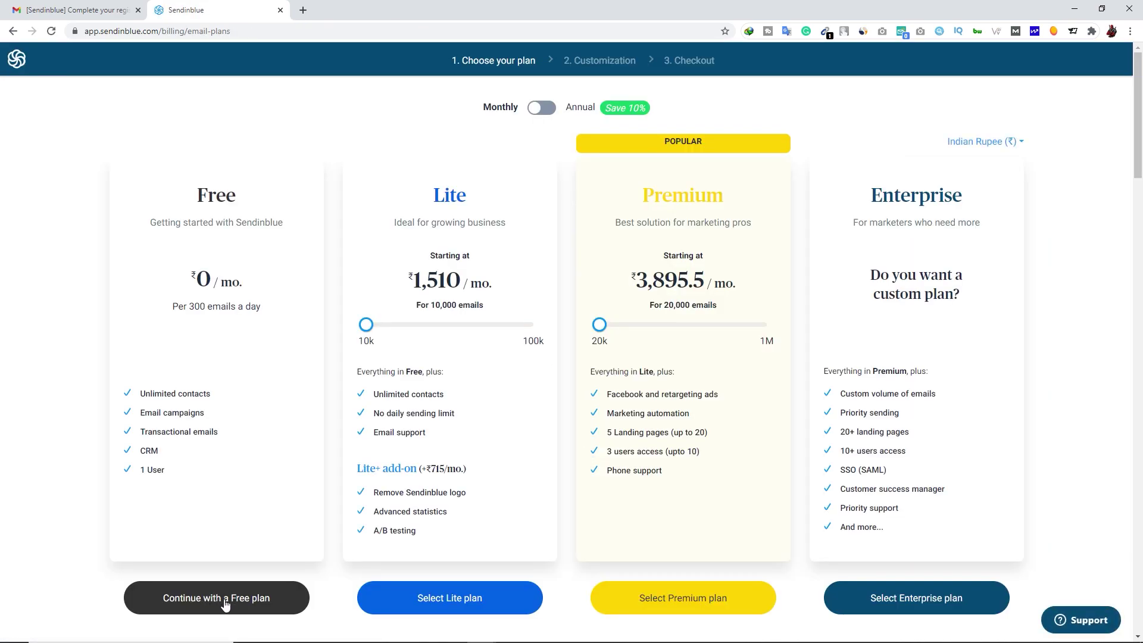
left_click(245, 605)
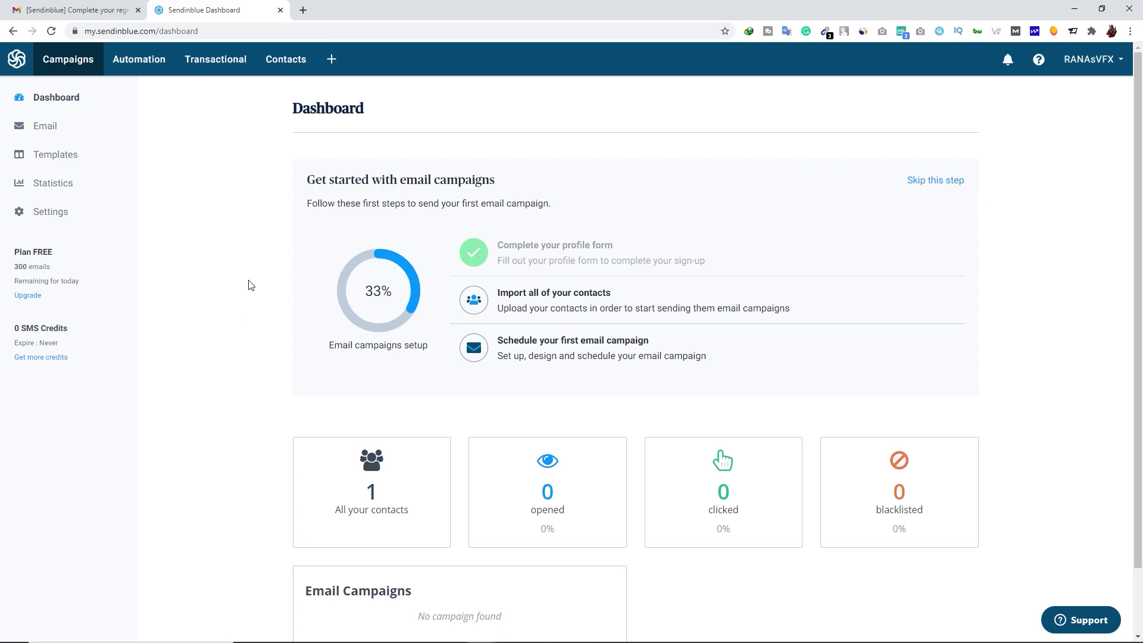
Step: From Contacts, choose Import contacts and the 'Upload a file' option
left_click(286, 76)
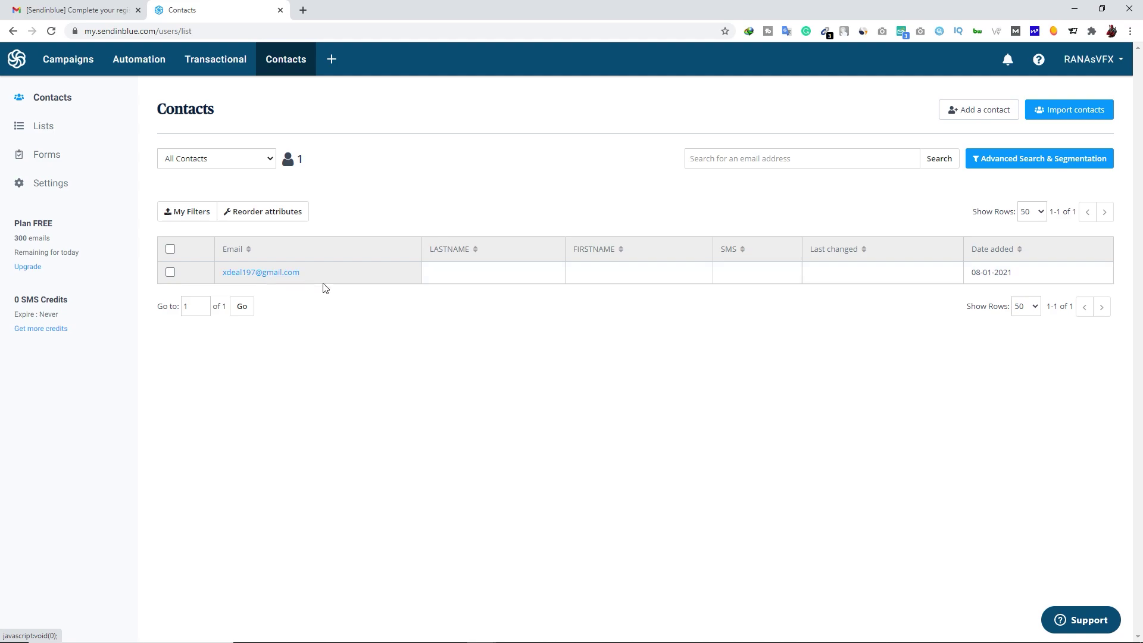
left_click(1052, 123)
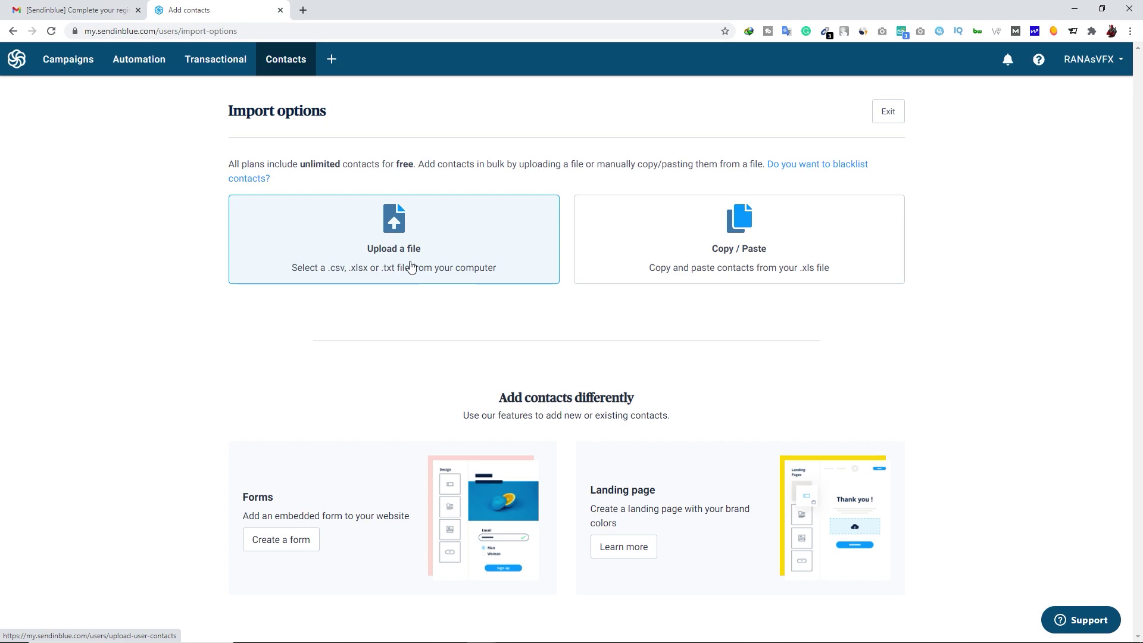
left_click(411, 265)
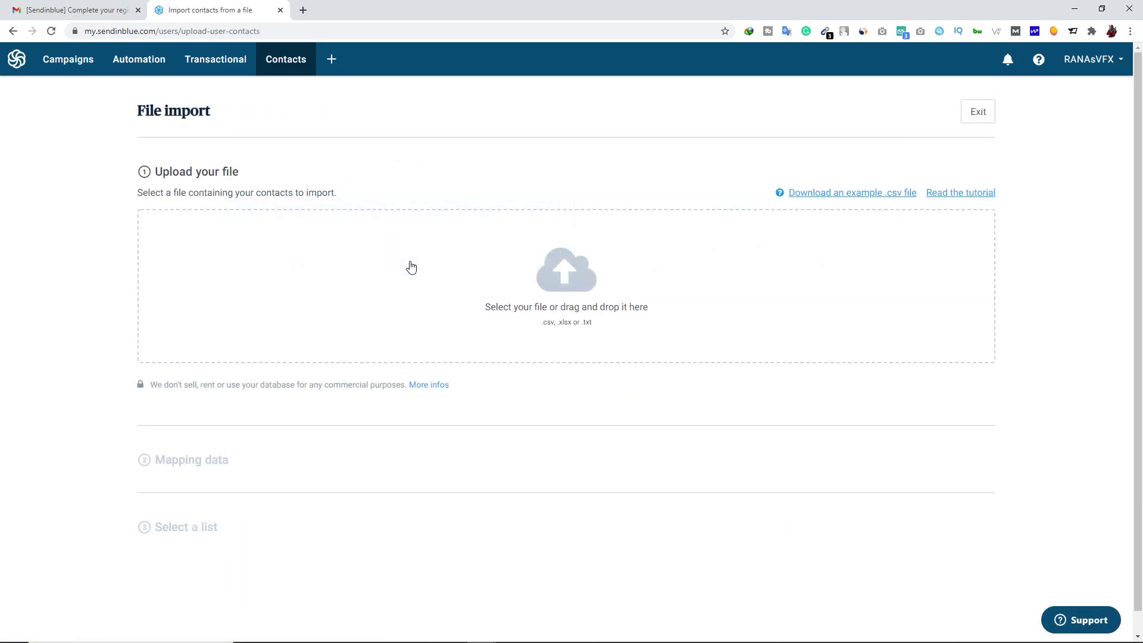
Step: Upload Email list.txt by dragging it into the drop zone and confirm the file
key("alt+Tab")
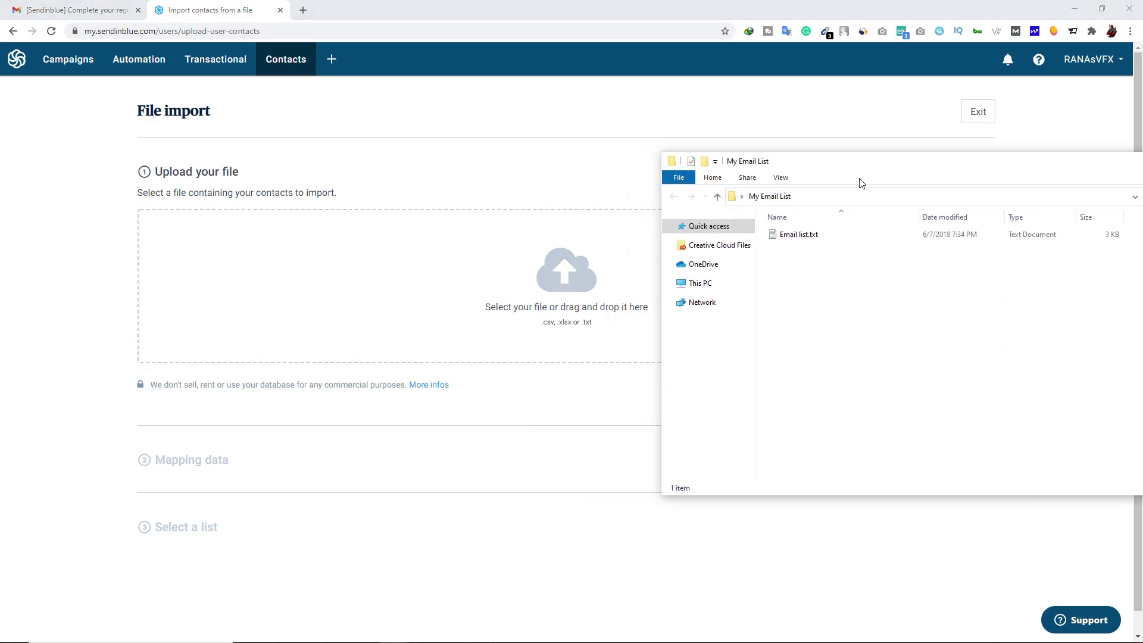
left_click_drag(798, 234, 544, 282)
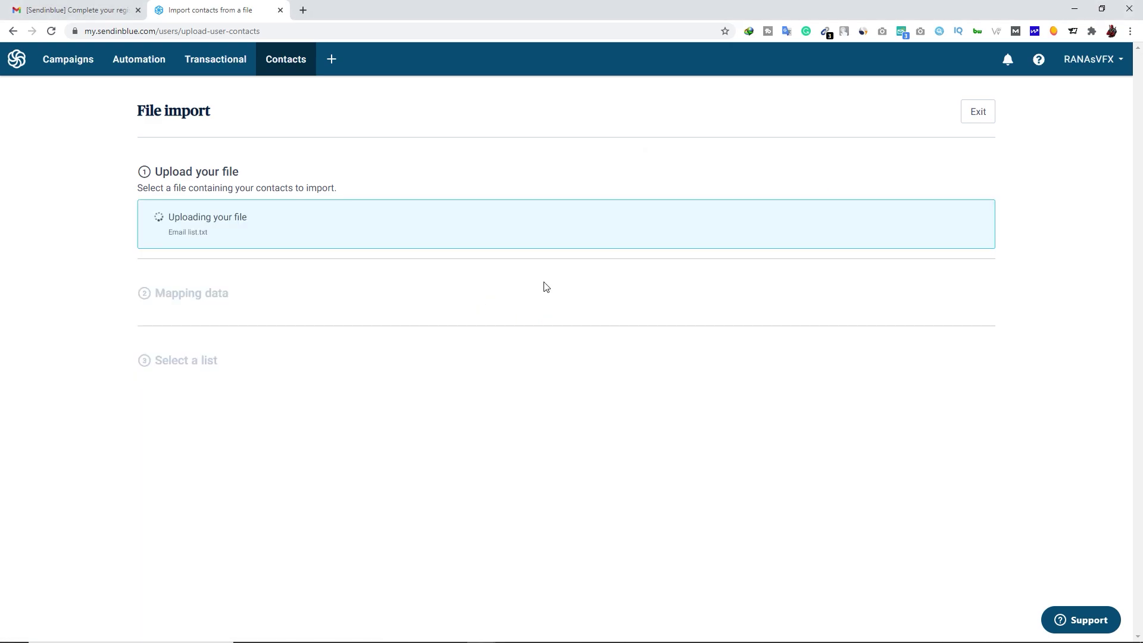
scroll(544, 287, "down", 1)
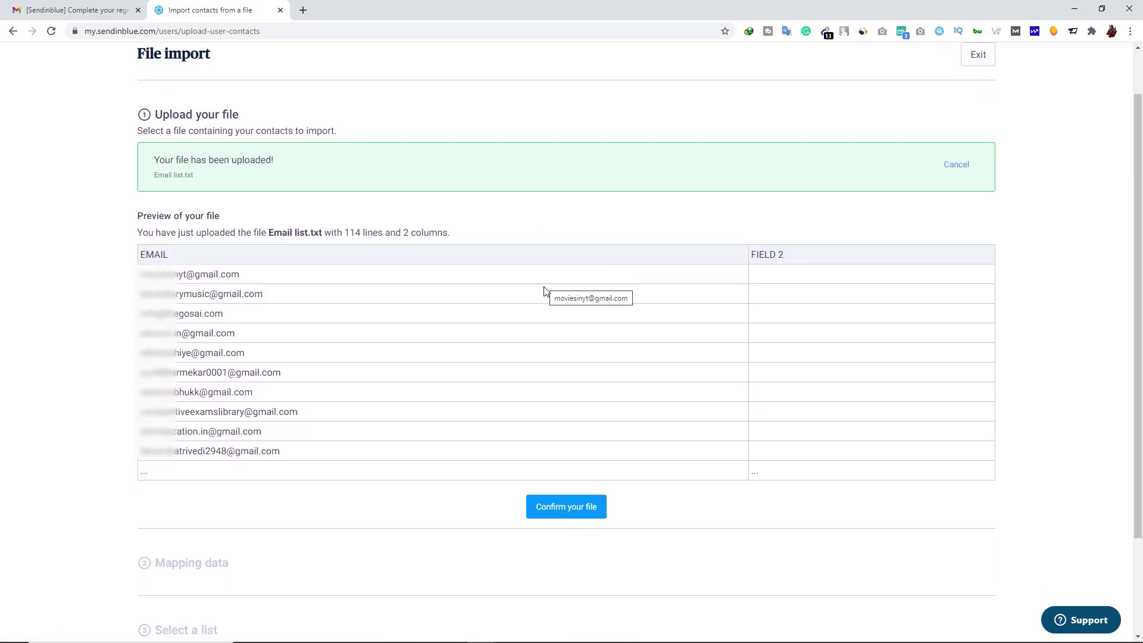
scroll(253, 317, "down", 2)
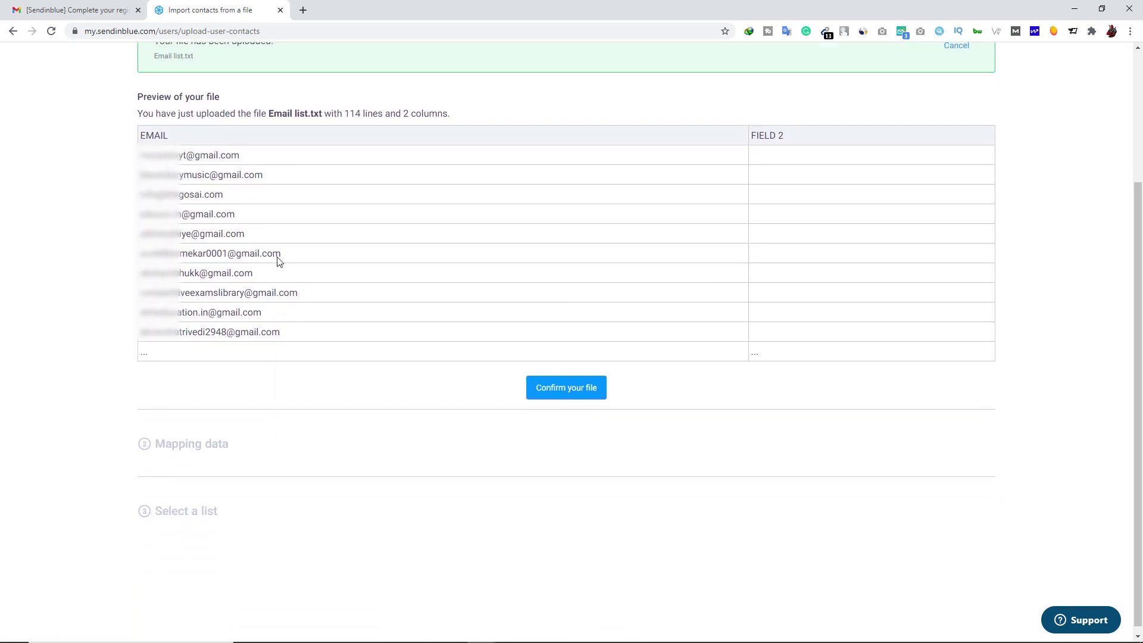
left_click(576, 398)
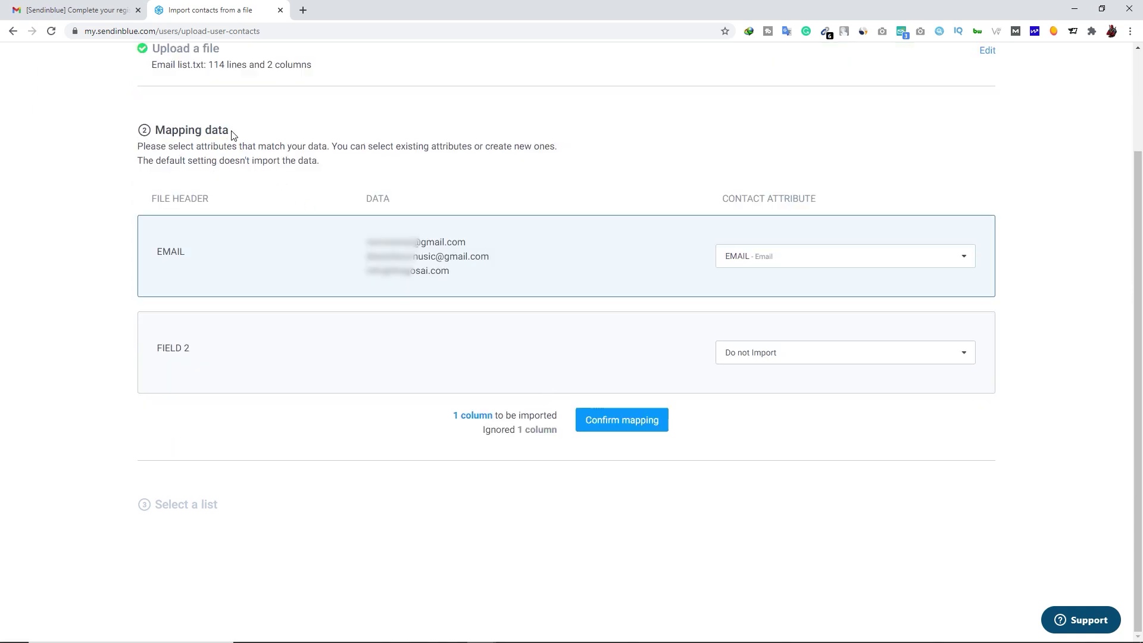
Step: Keep EMAIL mapped to Email, set FIELD 2 to Do not Import, and confirm the mapping
left_click_drag(231, 133, 155, 129)
left_click(232, 257)
left_click(771, 263)
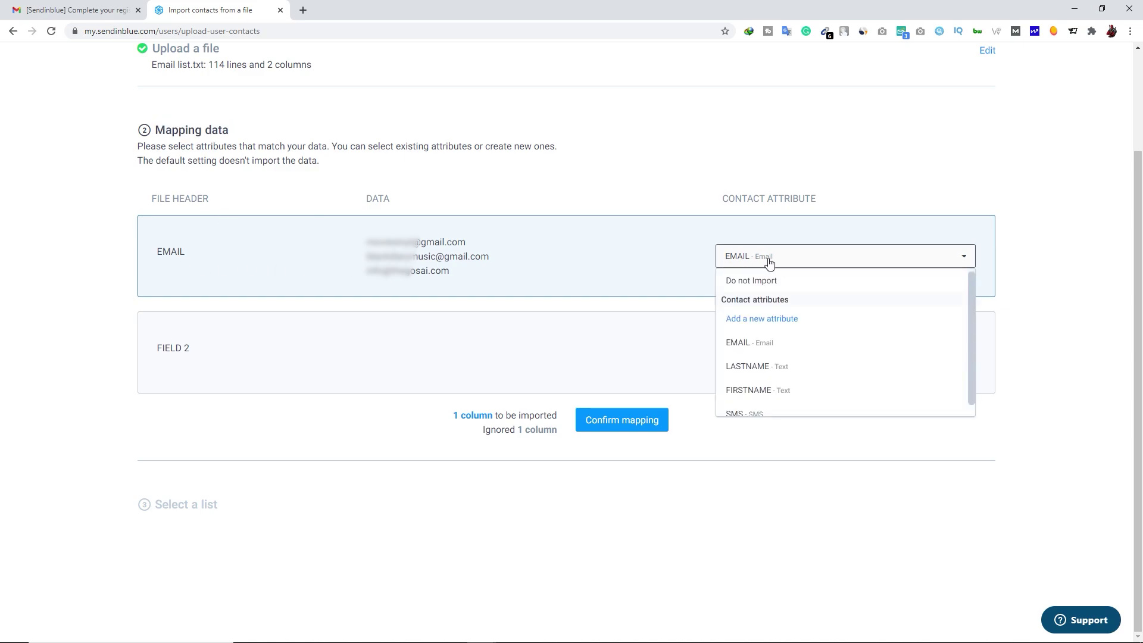
left_click(752, 346)
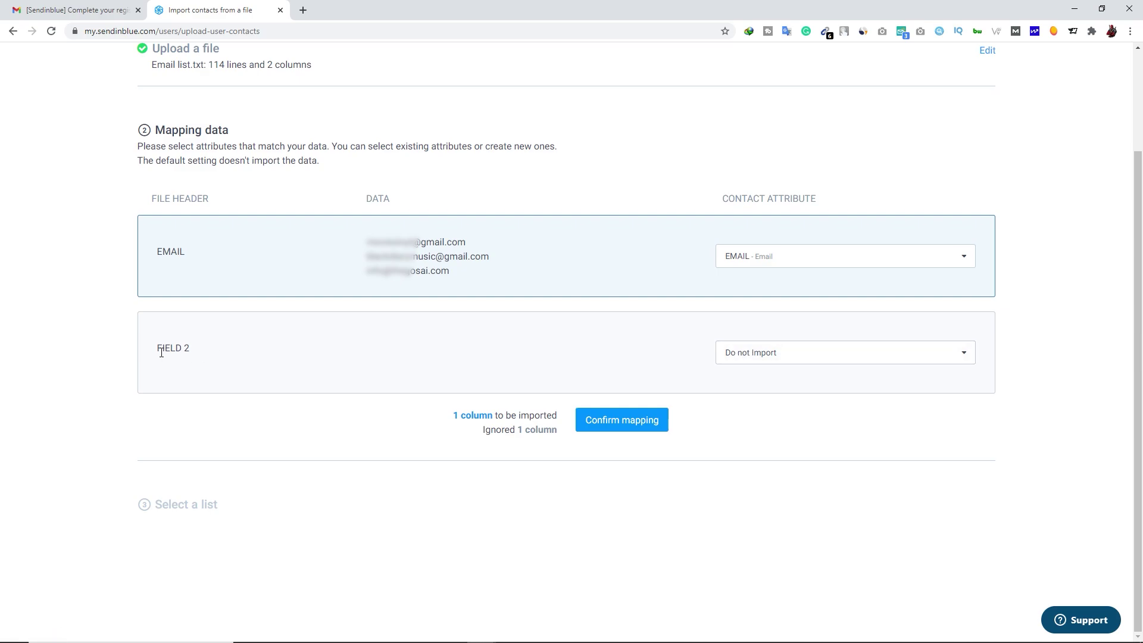
left_click(771, 360)
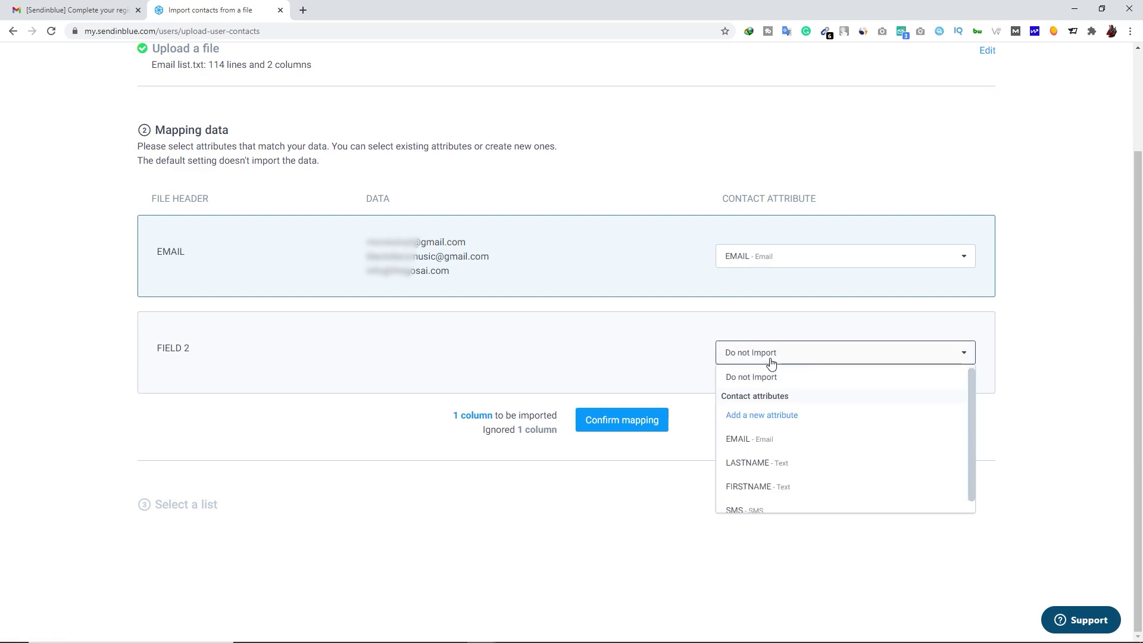
left_click(759, 487)
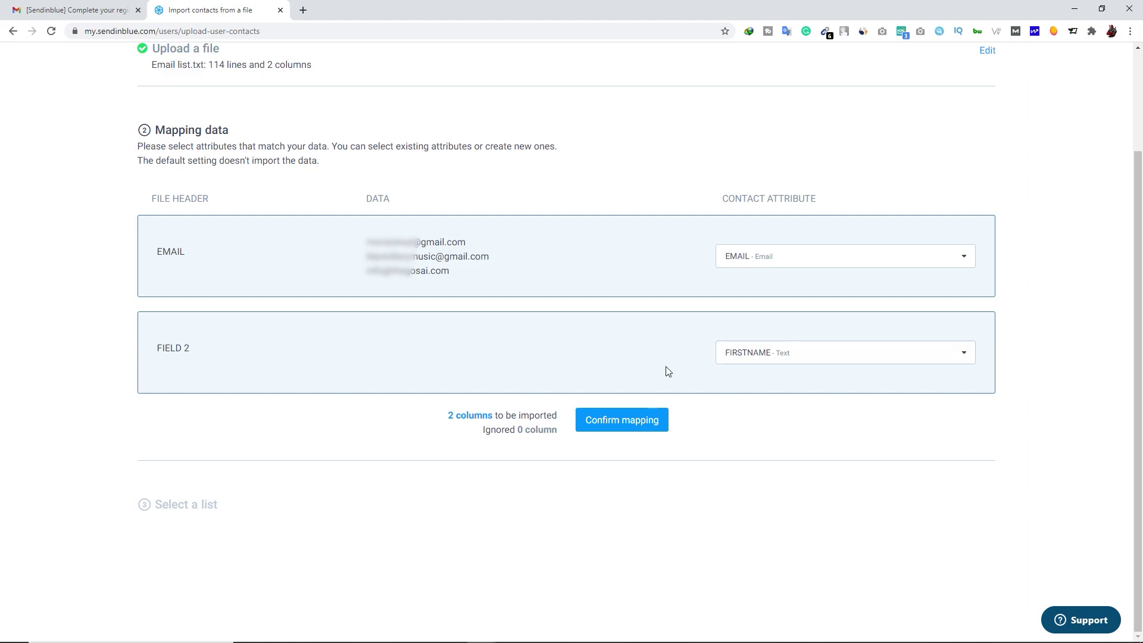
left_click(784, 358)
left_click(742, 378)
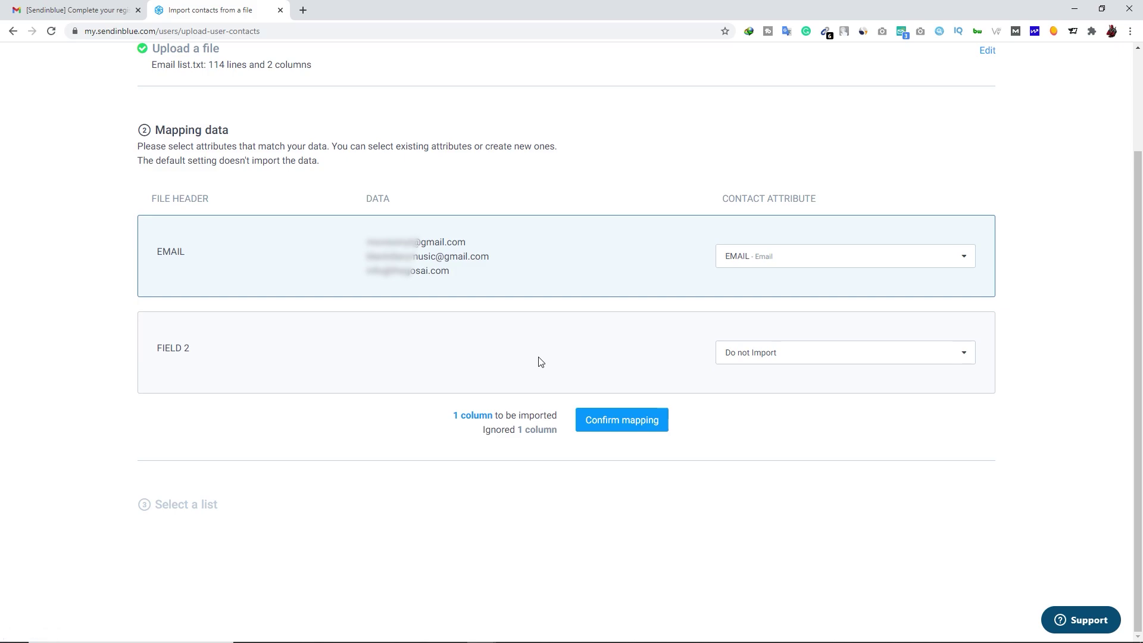
left_click(623, 423)
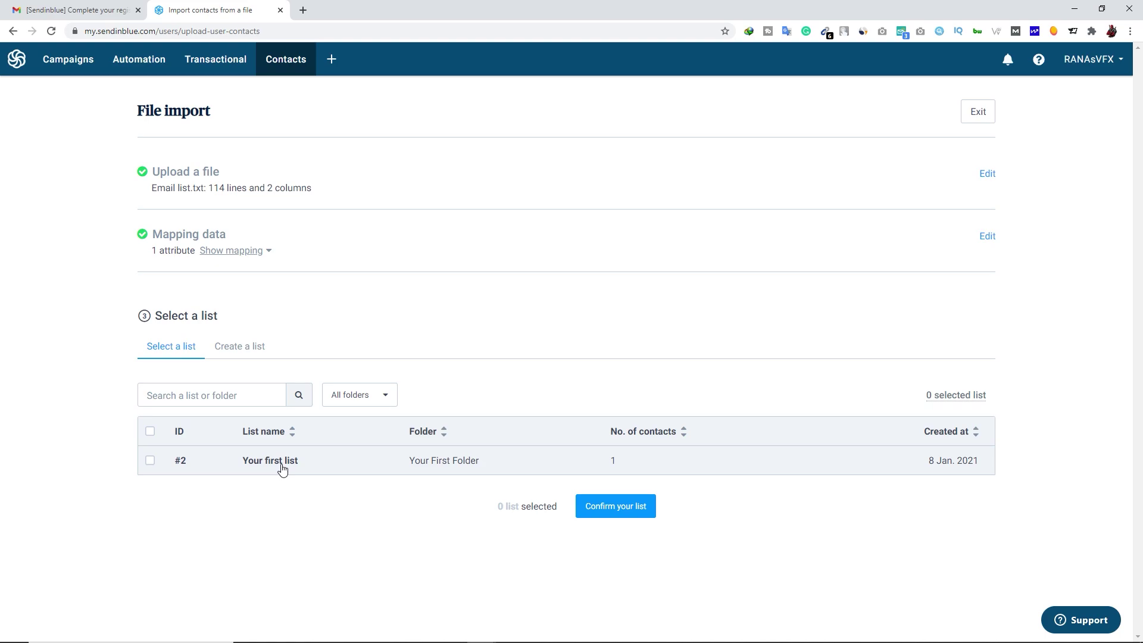
Step: Create a new list 'My old contacts' inside a new folder 'My old contacts'
left_click(244, 356)
left_click(238, 419)
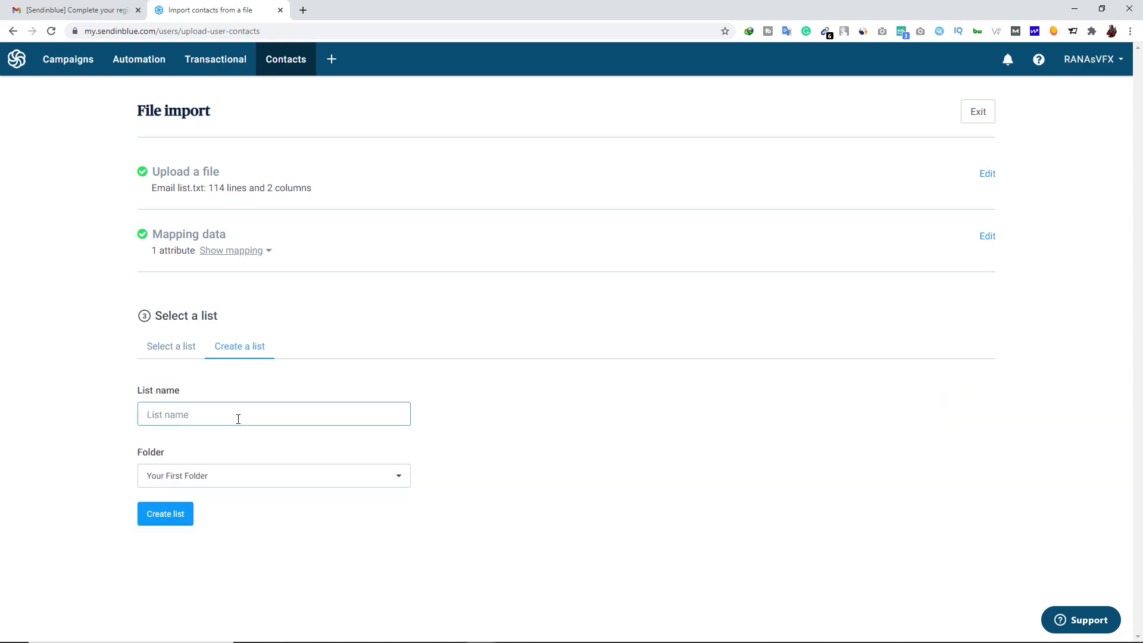
type("My old contacts")
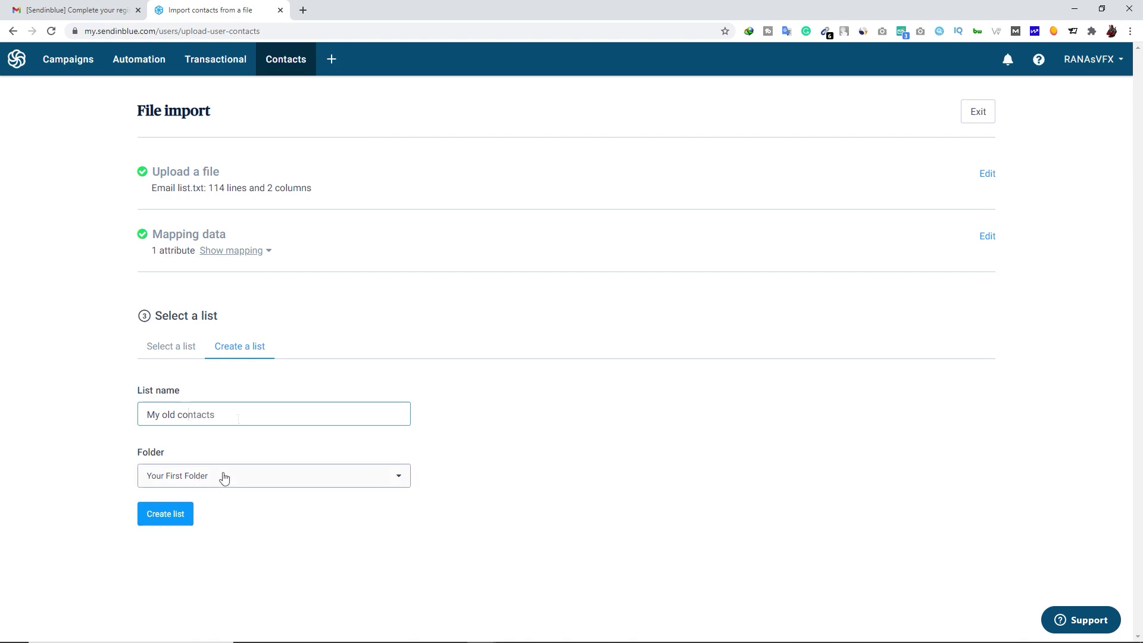
left_click(223, 477)
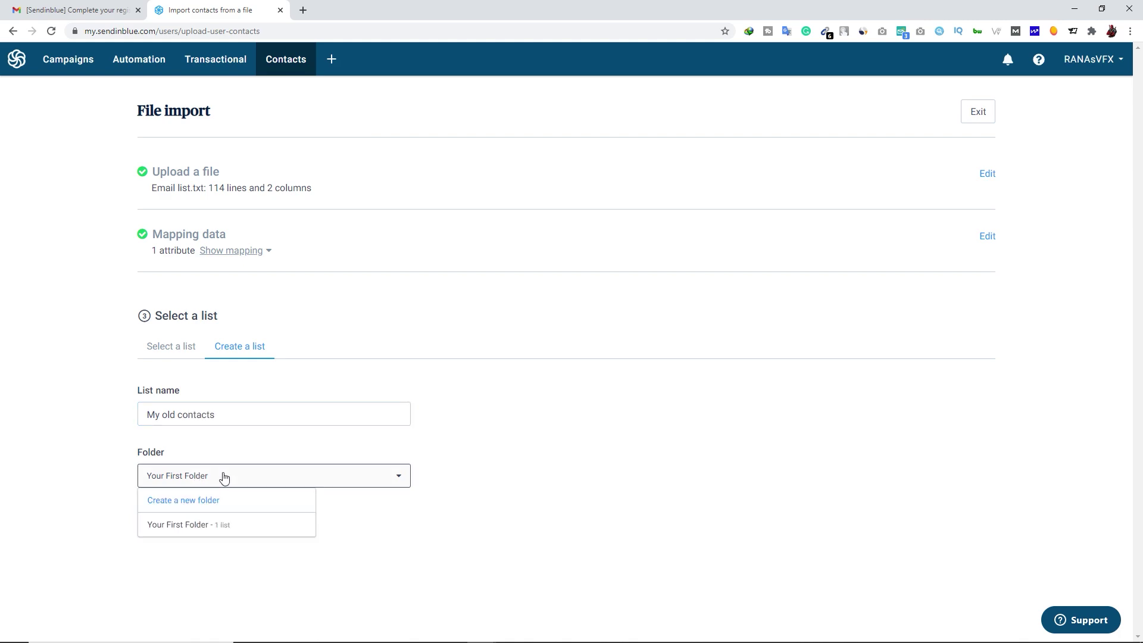
left_click(202, 501)
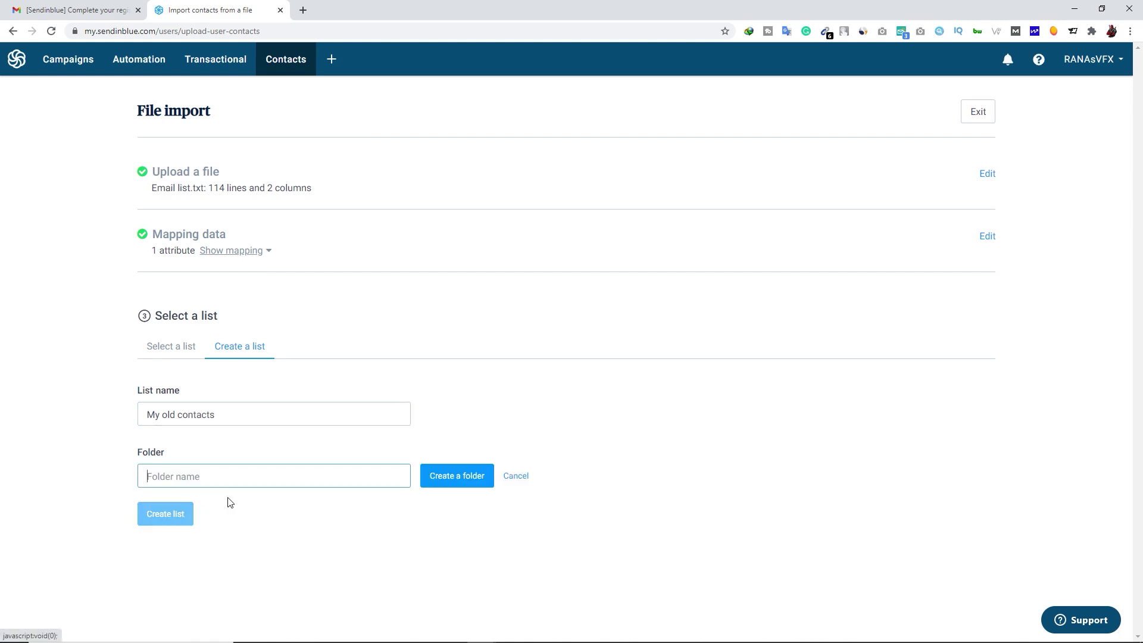
type("My ")
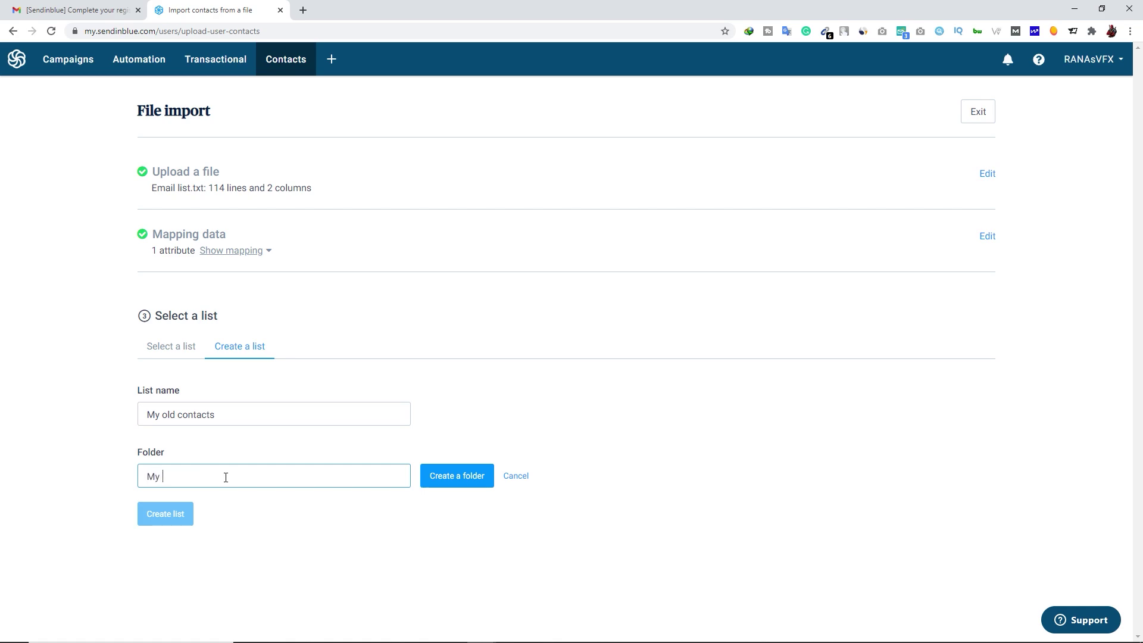
type("old contacts")
left_click(455, 479)
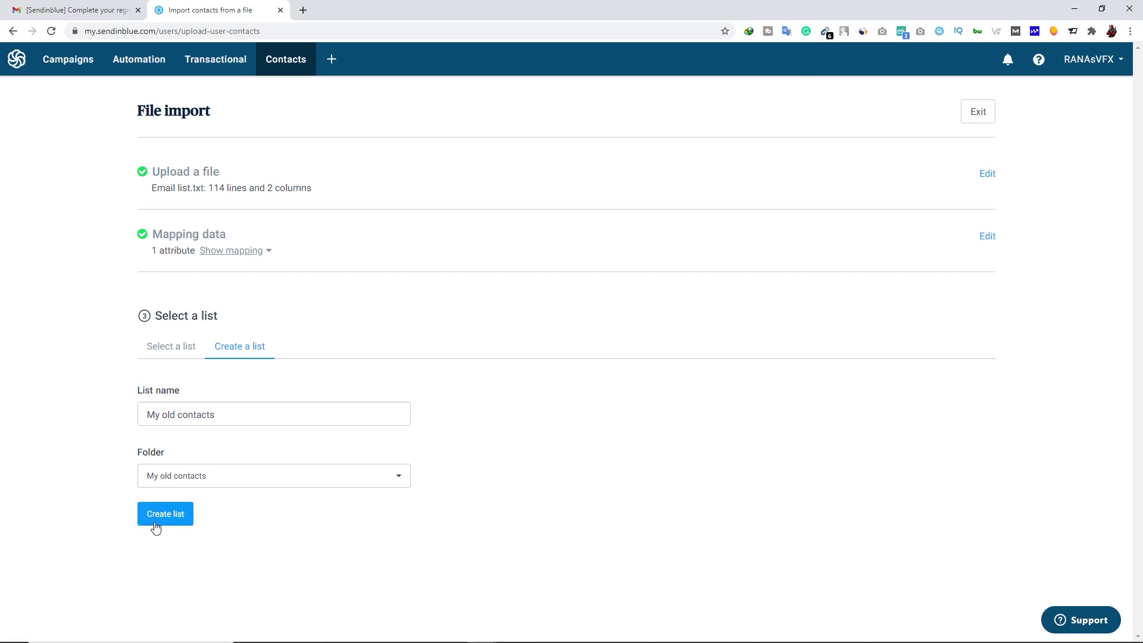
left_click(155, 522)
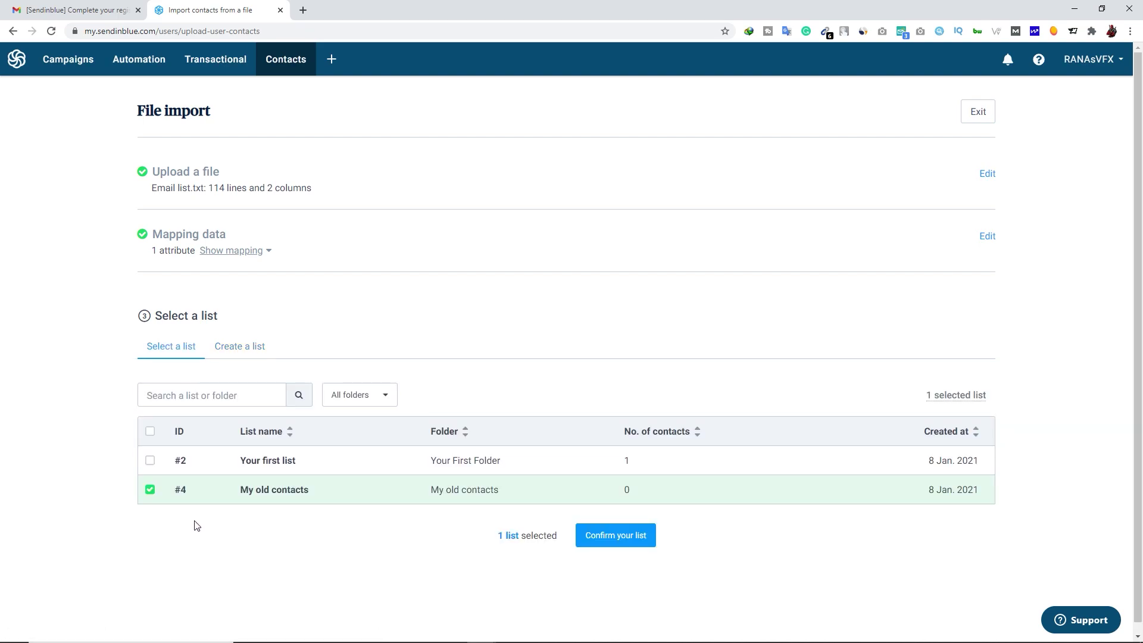
Step: Confirm the list, accept the opt-in conditions, and run the import
left_click(632, 546)
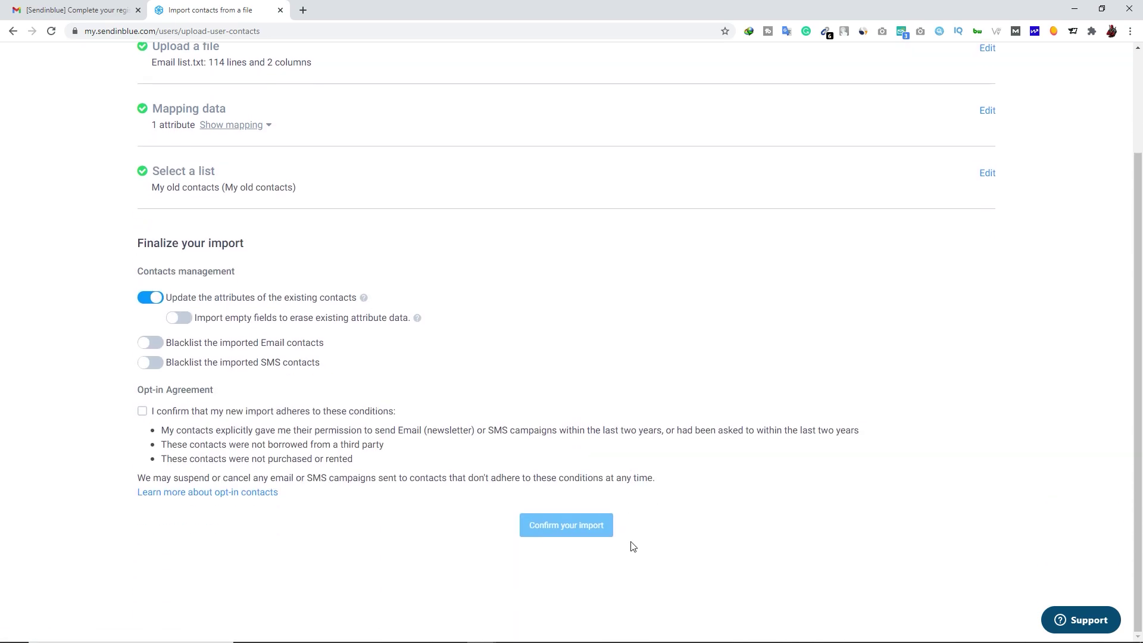
left_click(142, 417)
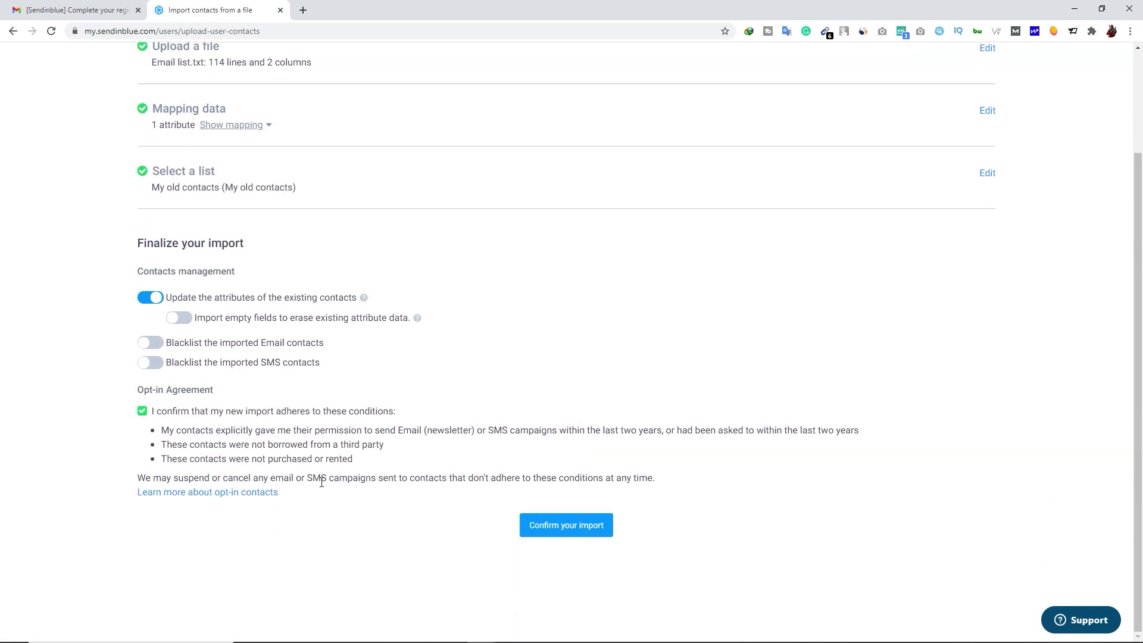
left_click(560, 527)
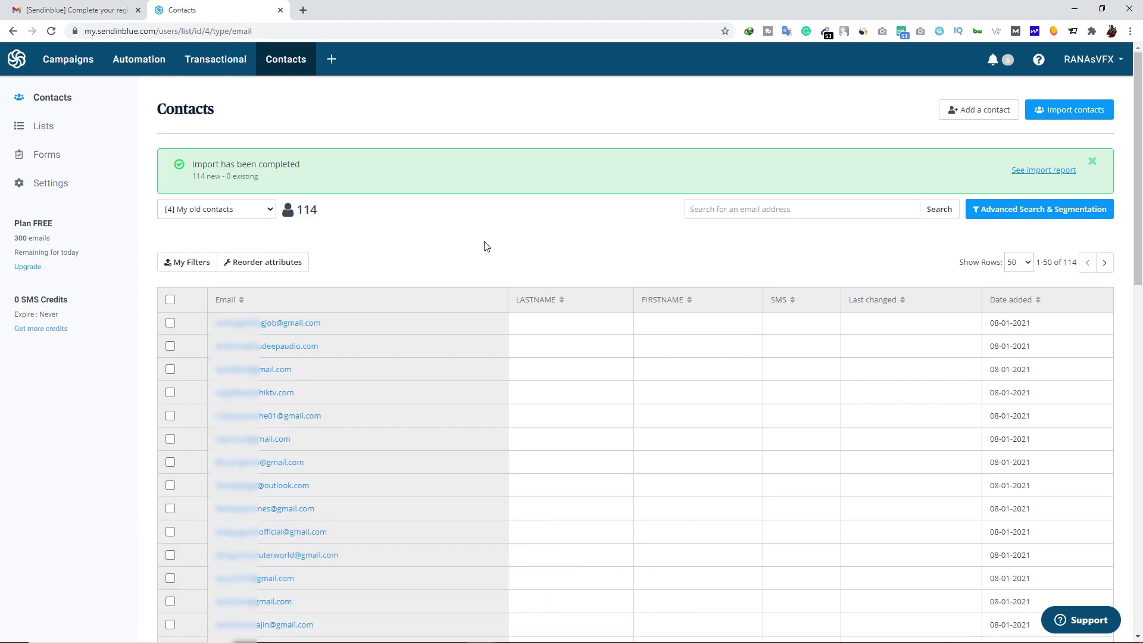
Step: Go to Senders & IP from the account menu and inspect the existing sender's Gmail address
left_click(1122, 66)
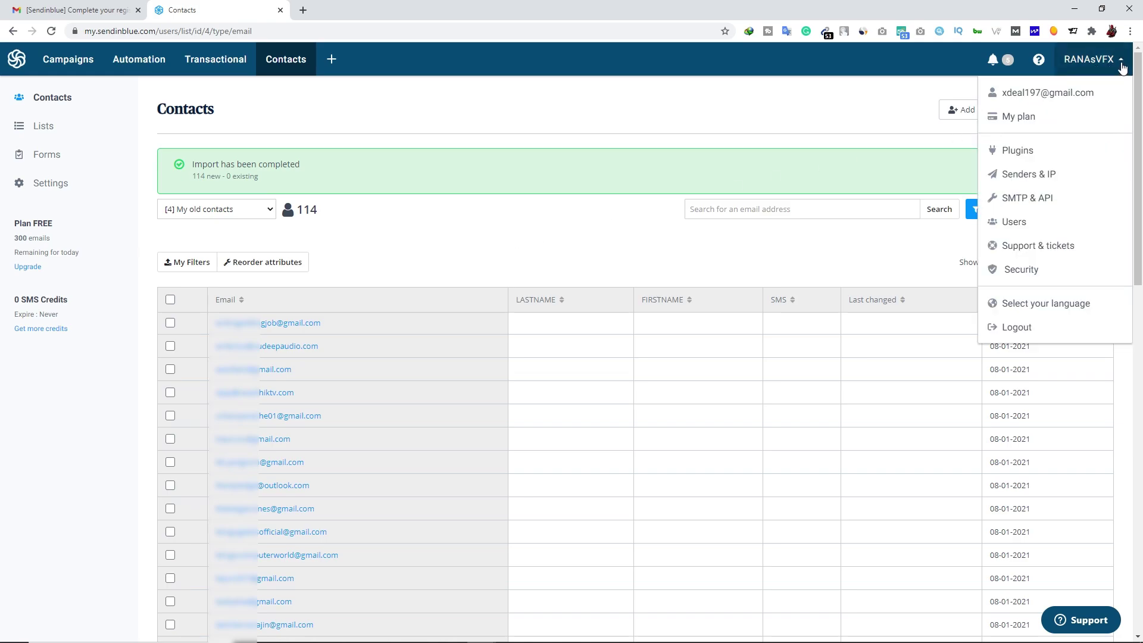
left_click(1058, 181)
left_click_drag(232, 189, 346, 194)
left_click(278, 189)
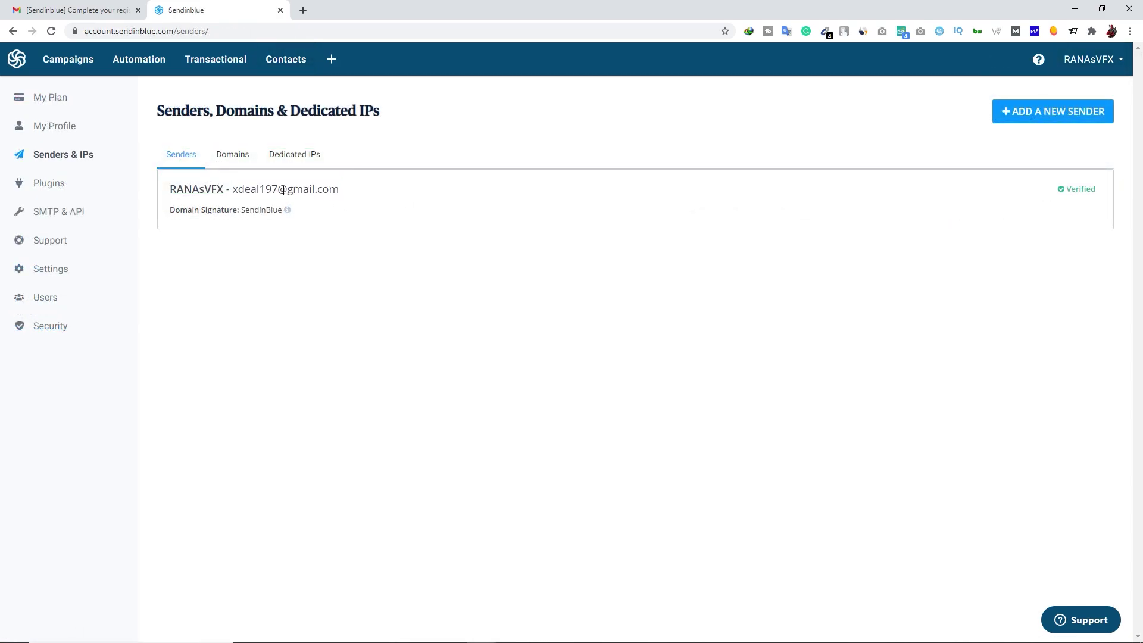
left_click_drag(278, 188, 342, 193)
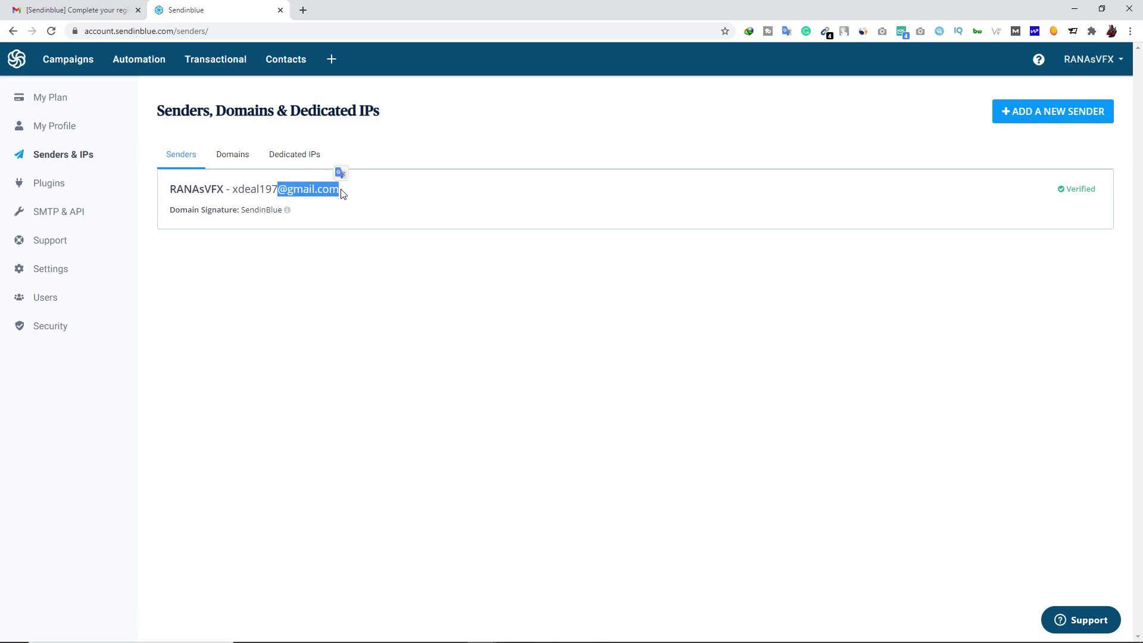
left_click(344, 195)
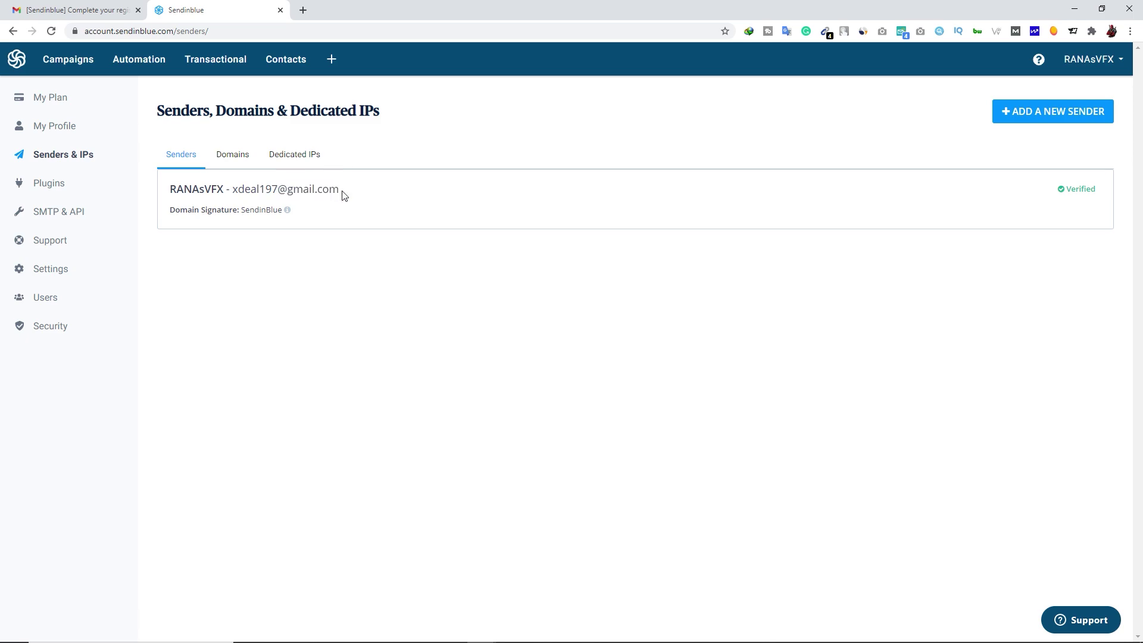
Step: Add a new sender with the owner's name and the website's contact email address, and save it
left_click(1054, 123)
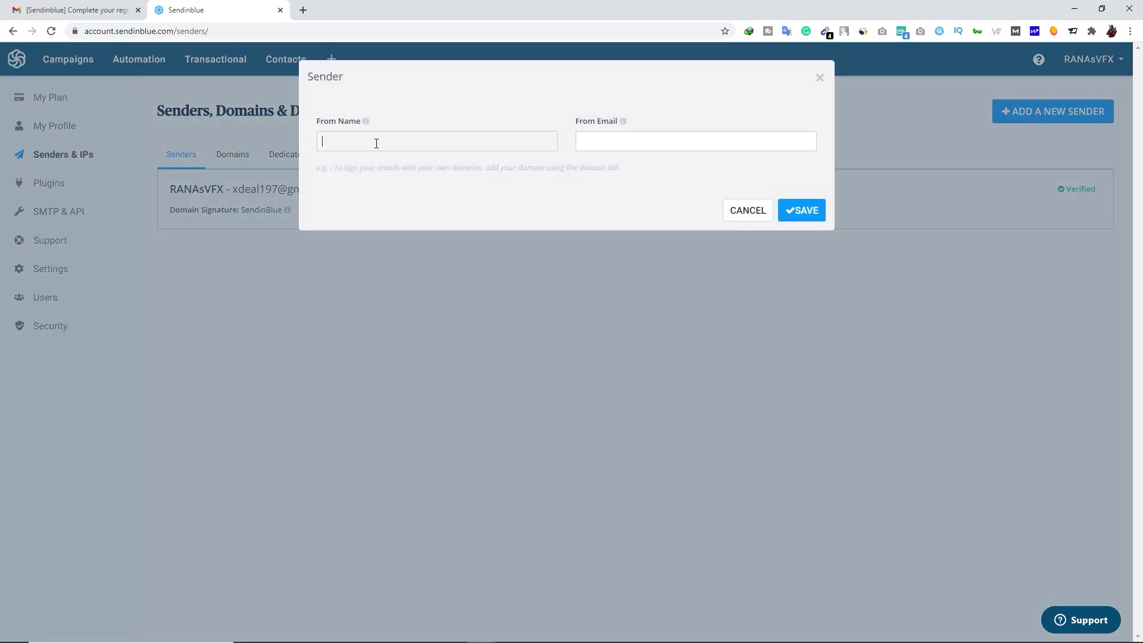
left_click(597, 141)
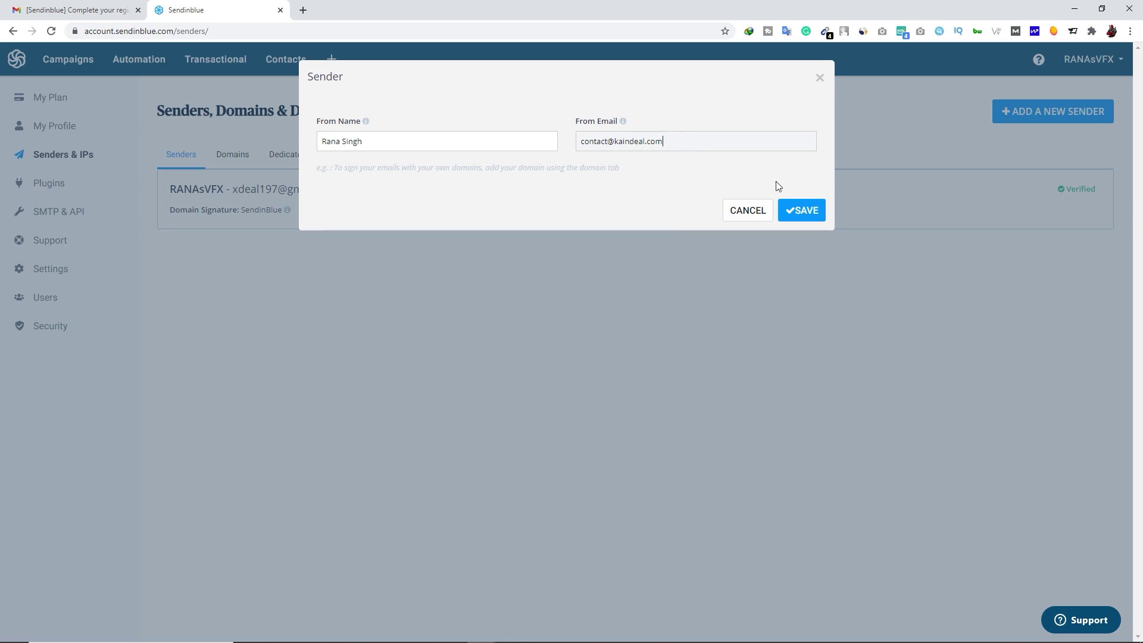
left_click(811, 211)
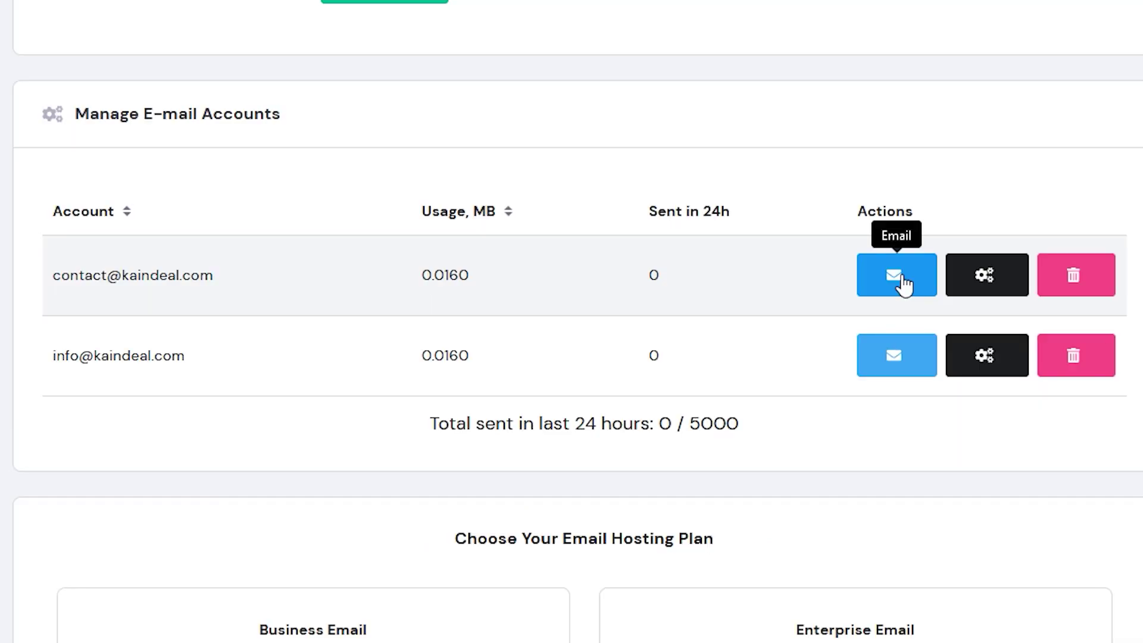
Step: In the contact webmail, open '[Sendinblue] Activate Your New Sender' and activate the sender
left_click(902, 277)
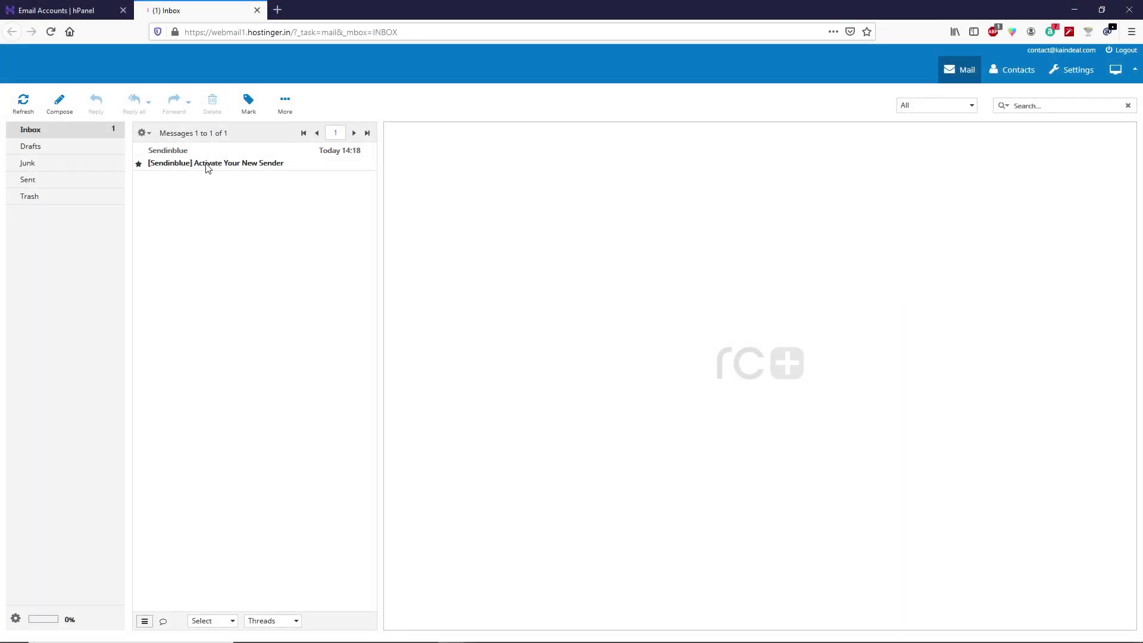
left_click(235, 162)
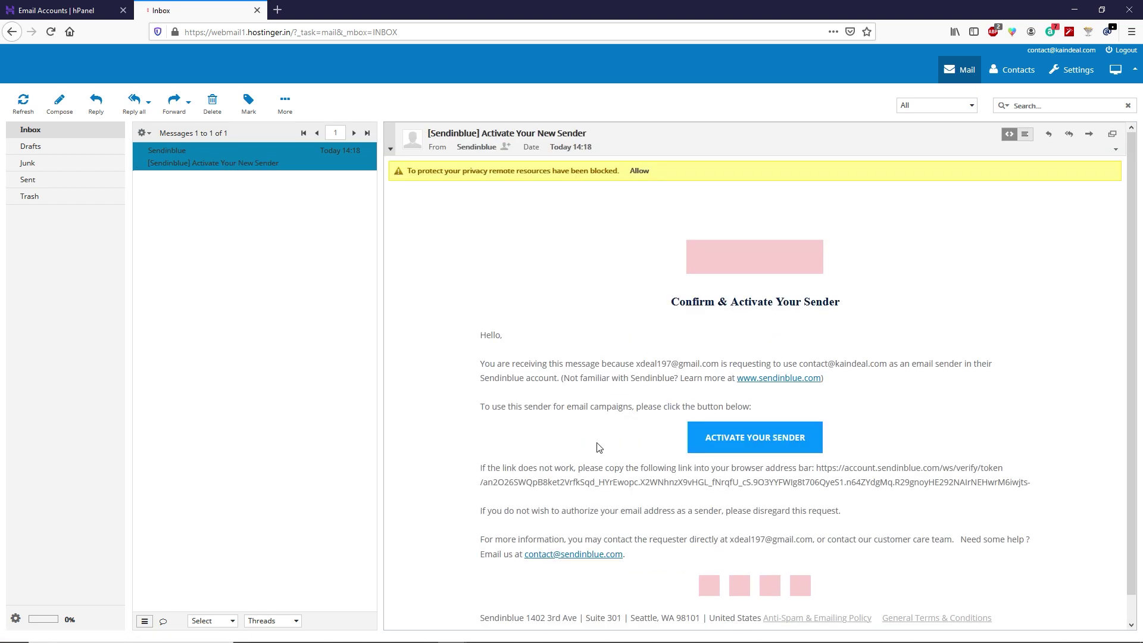
left_click(755, 451)
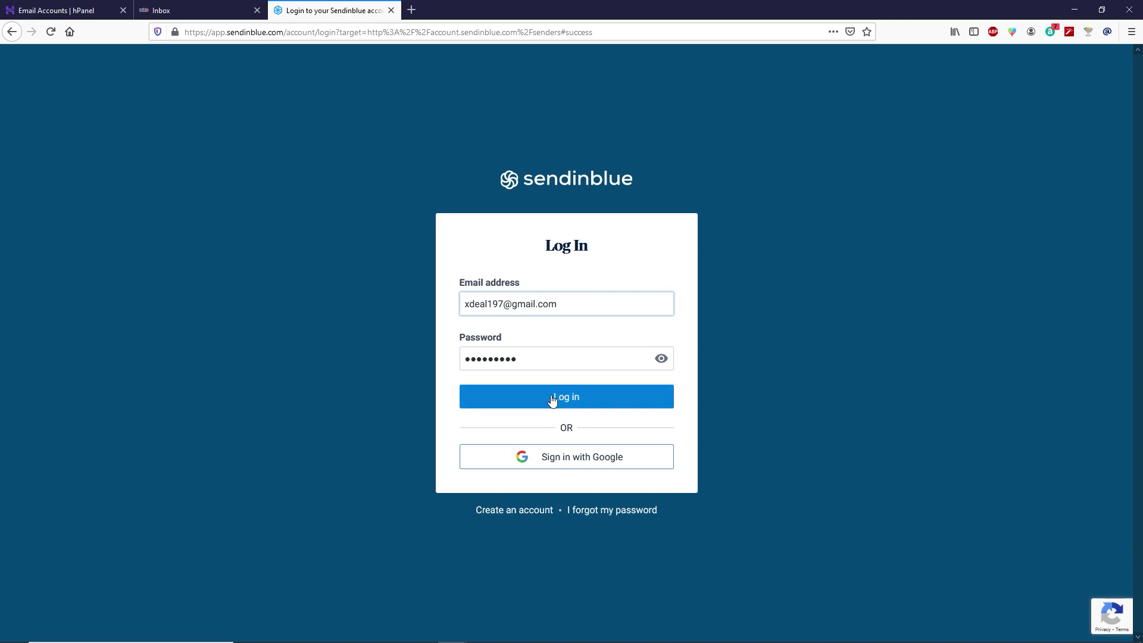
Step: Log back into Sendinblue and check the new contact sender shows as Verified
left_click(551, 402)
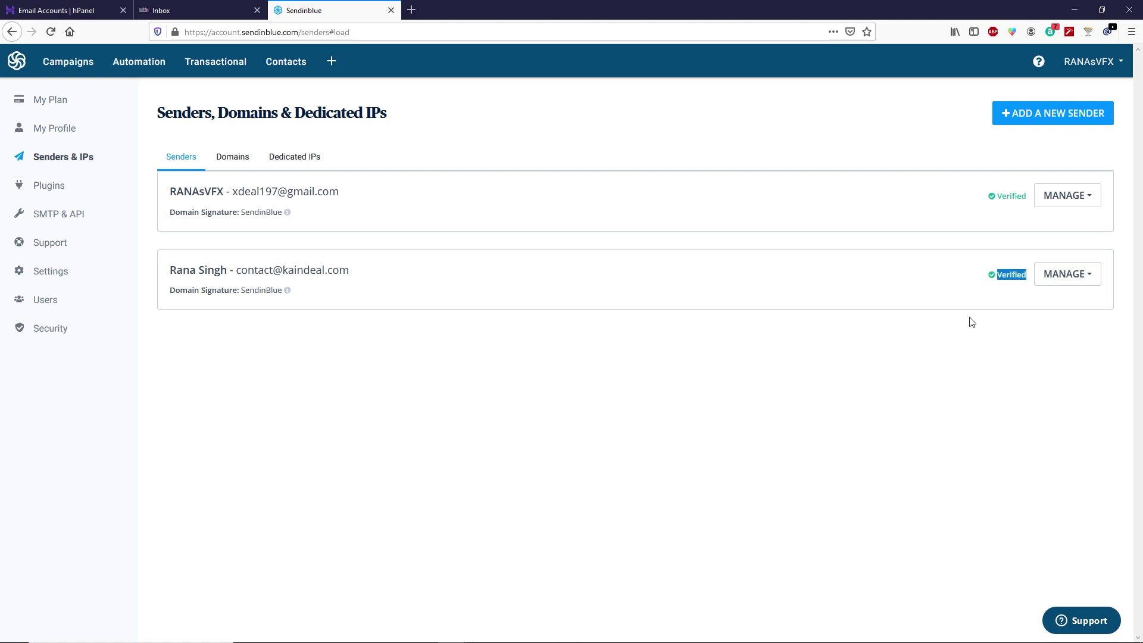
left_click(973, 324)
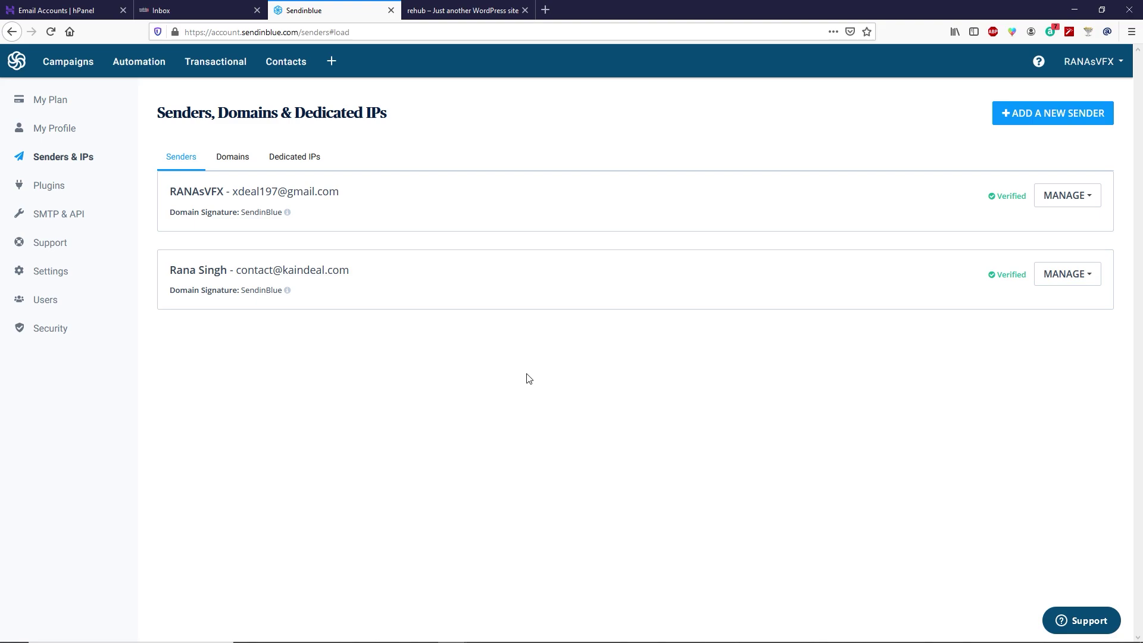
Step: From Contacts > Forms, create a subscription form and paste the name 'My website newsletter'
left_click(304, 76)
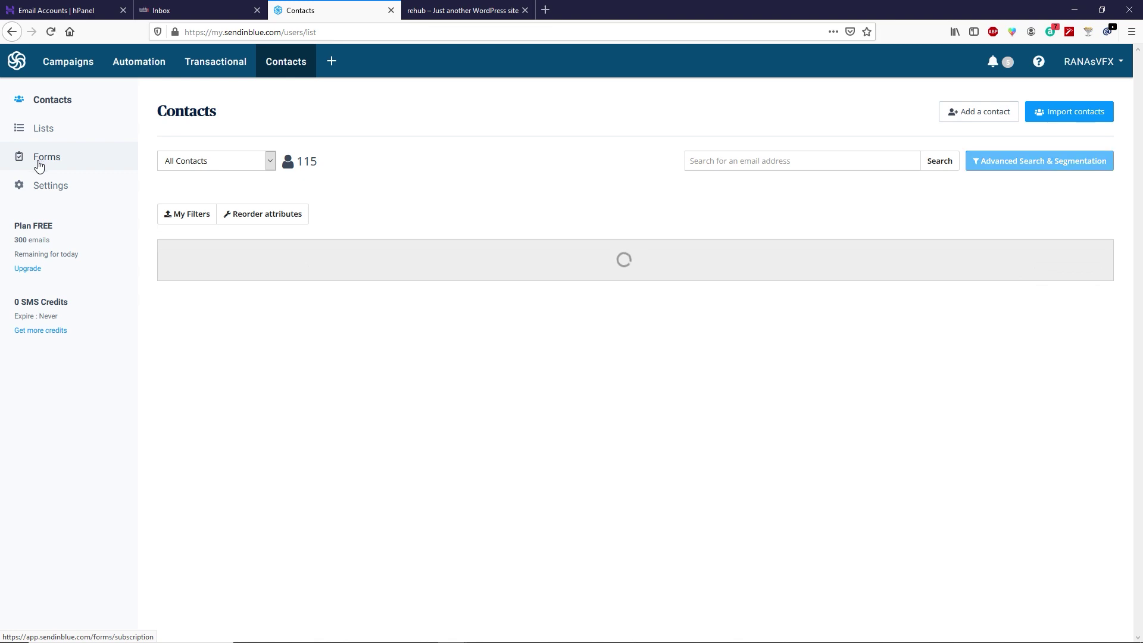
left_click(39, 165)
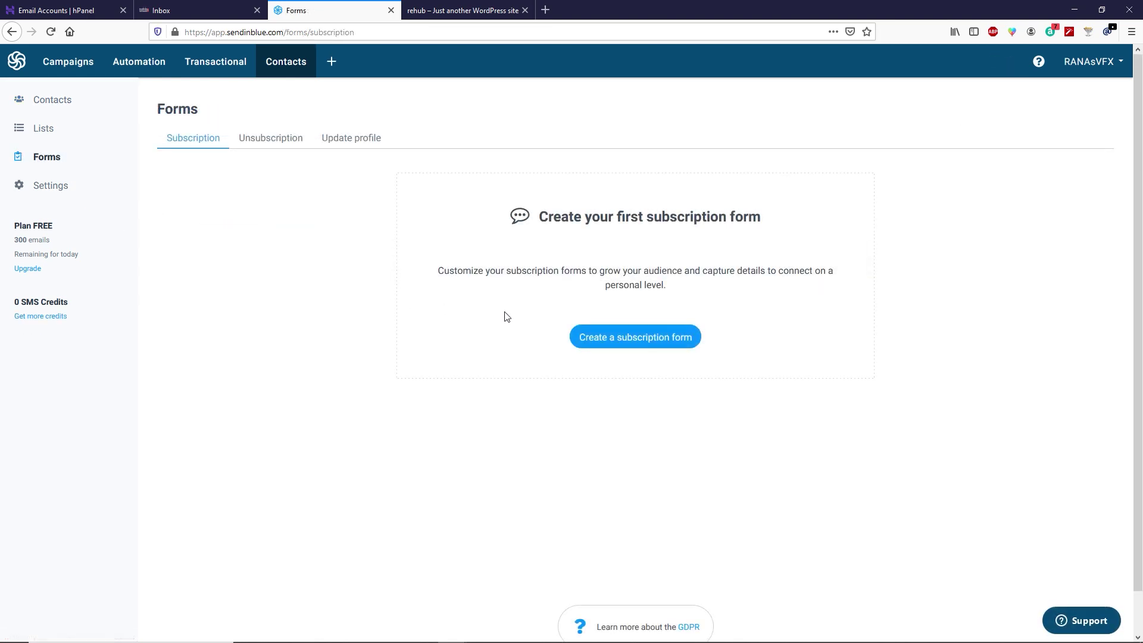
left_click(663, 344)
left_click(266, 209)
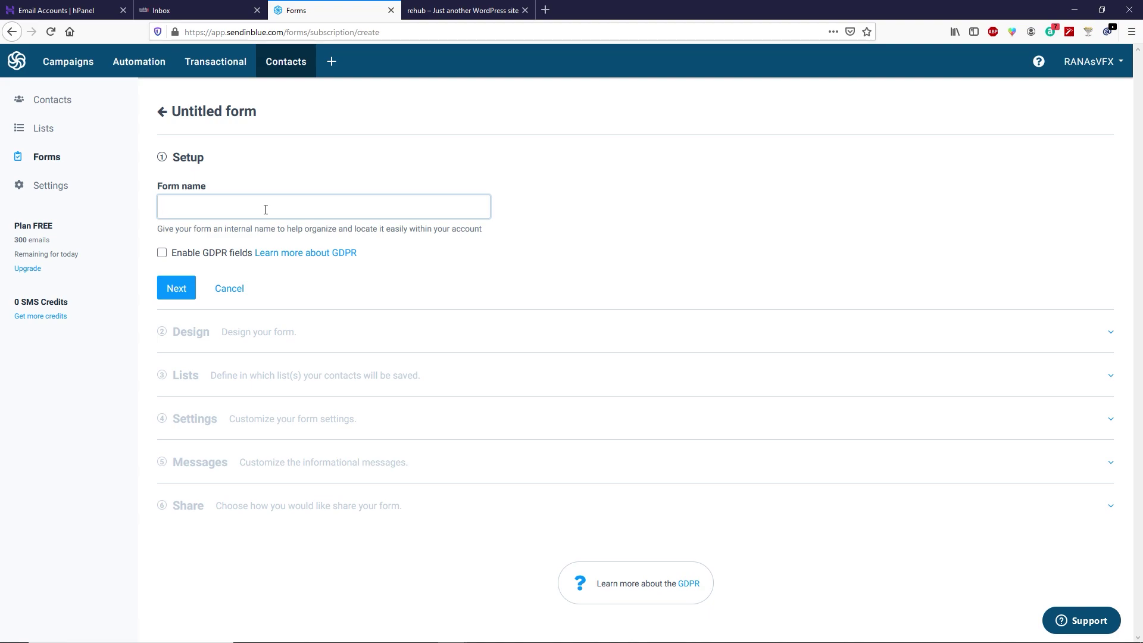
type("My website newsletter")
Step: Save the form name and continue to the Design step
left_click(180, 291)
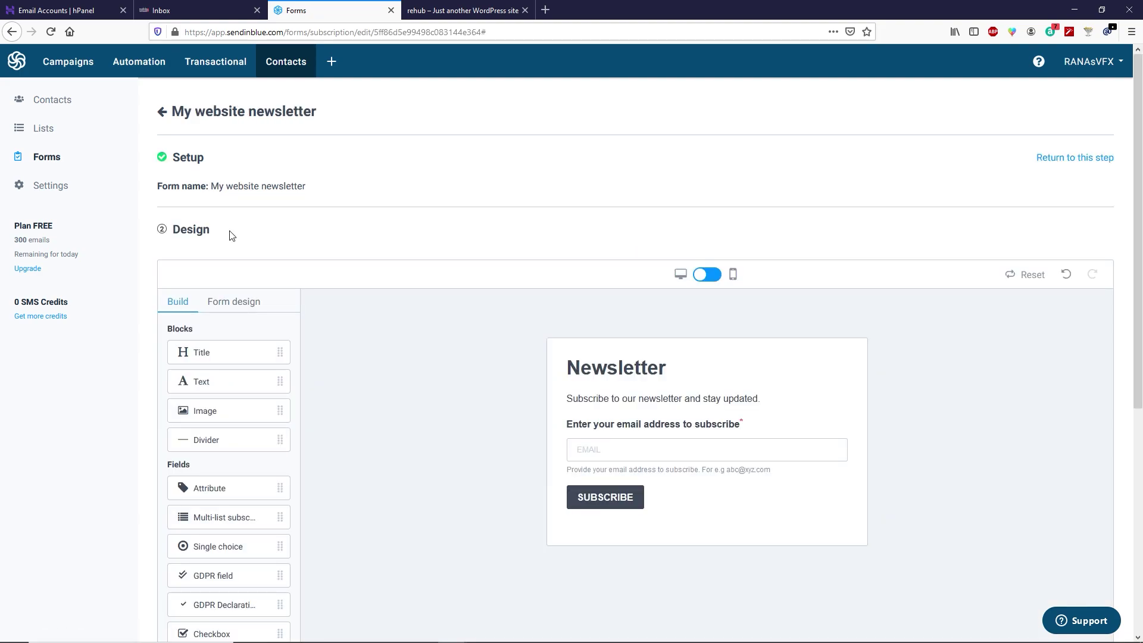
left_click_drag(219, 237, 179, 231)
double_click(195, 233)
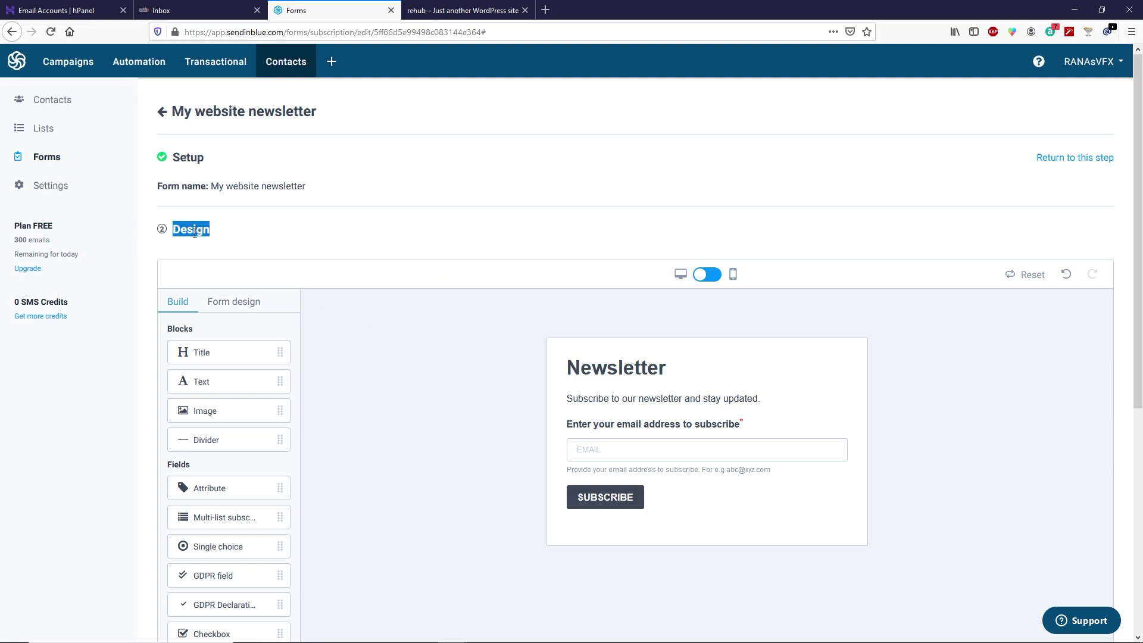
scroll(194, 250, "down", 1)
scroll(185, 285, "down", 1)
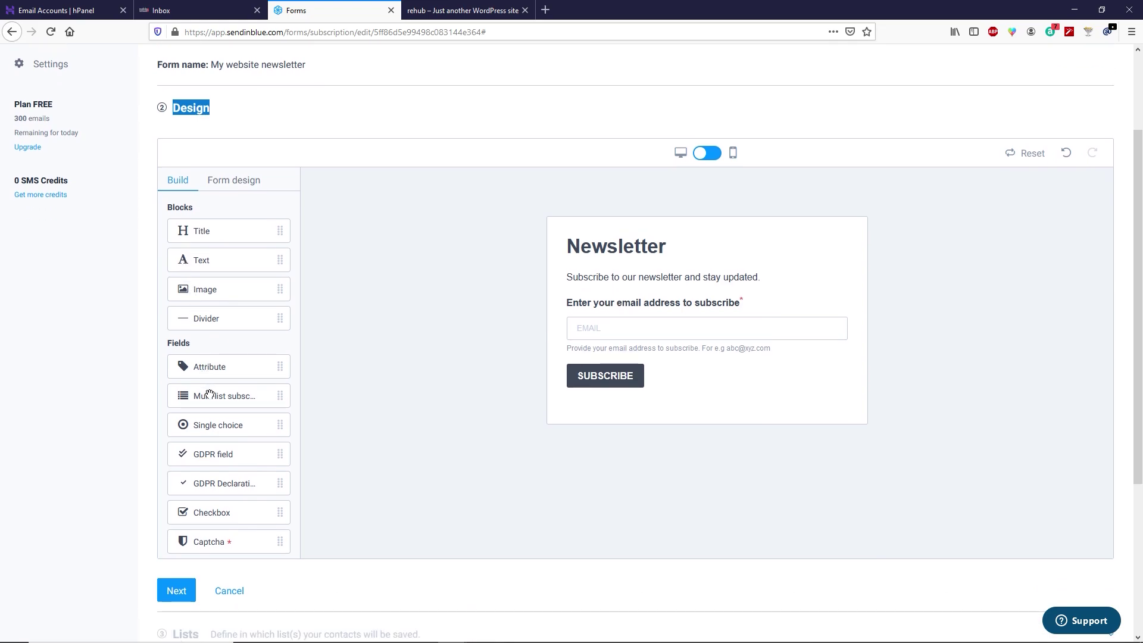
scroll(593, 209, "down", 1)
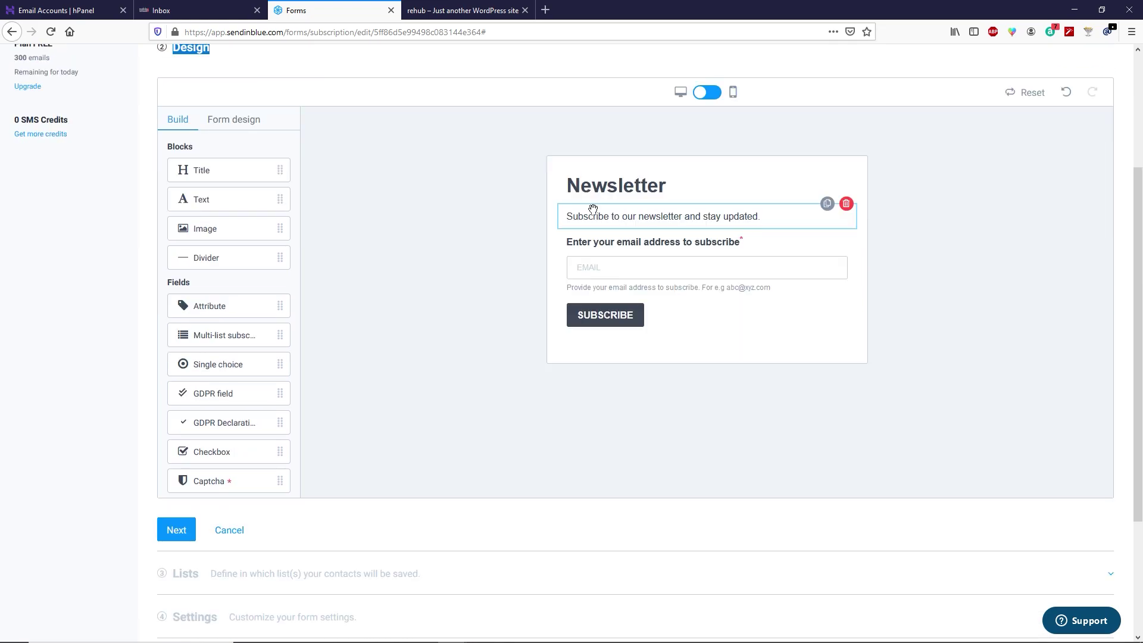
Step: Try prefixing the title with 'Subscribe to my', then delete it to keep 'Newsletter'
left_click(670, 187)
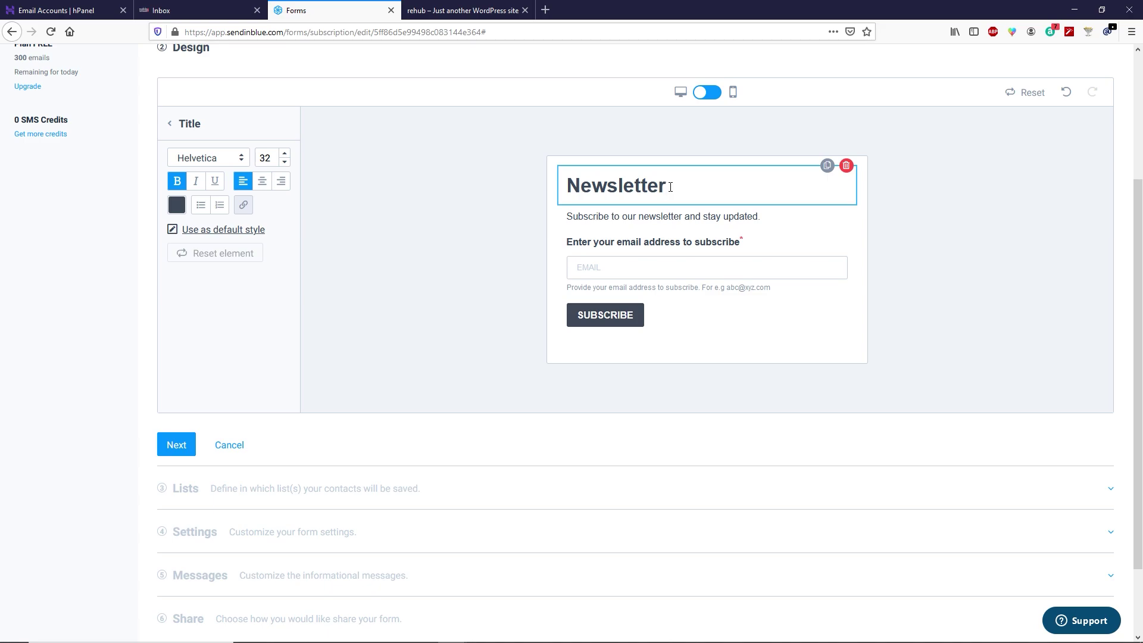
left_click(569, 186)
type("Subscribe to my")
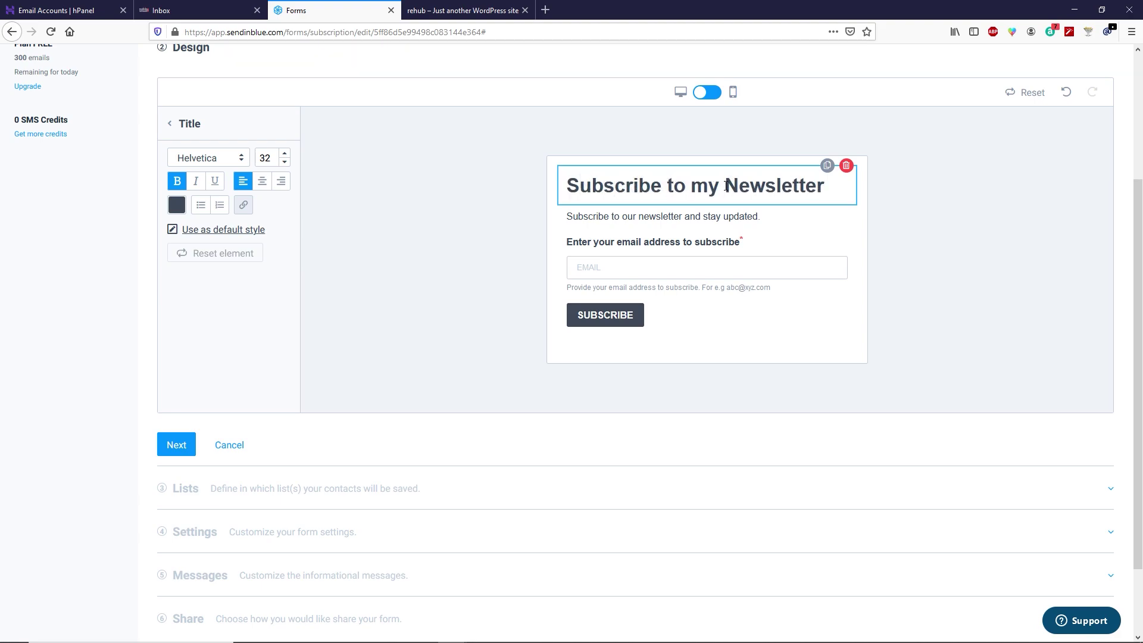
left_click_drag(726, 187, 594, 186)
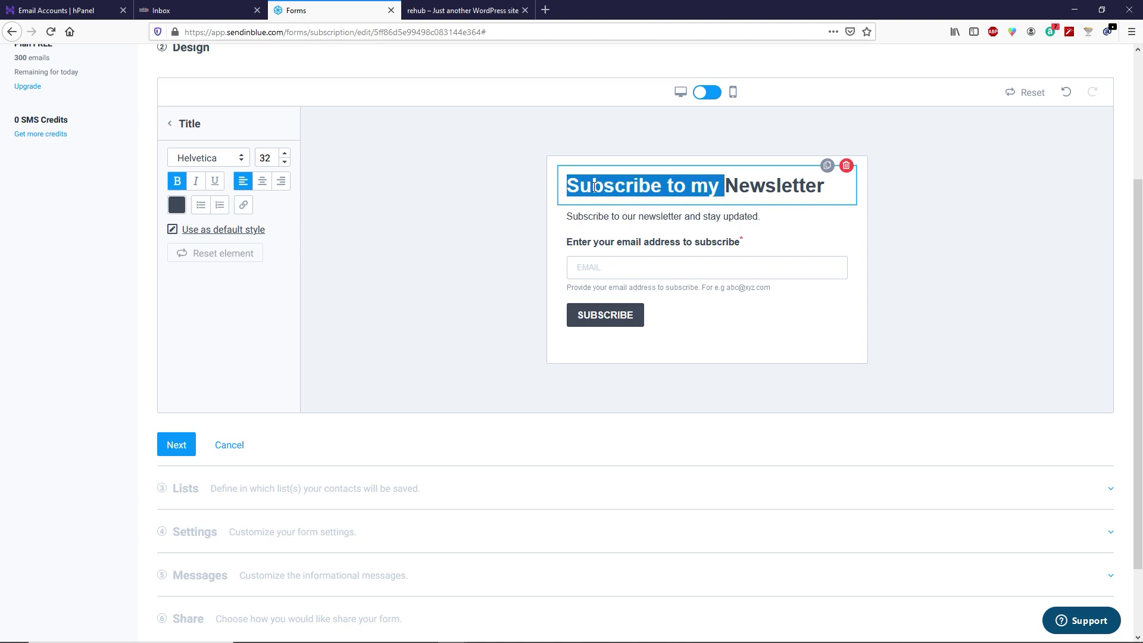
key("BackSpace")
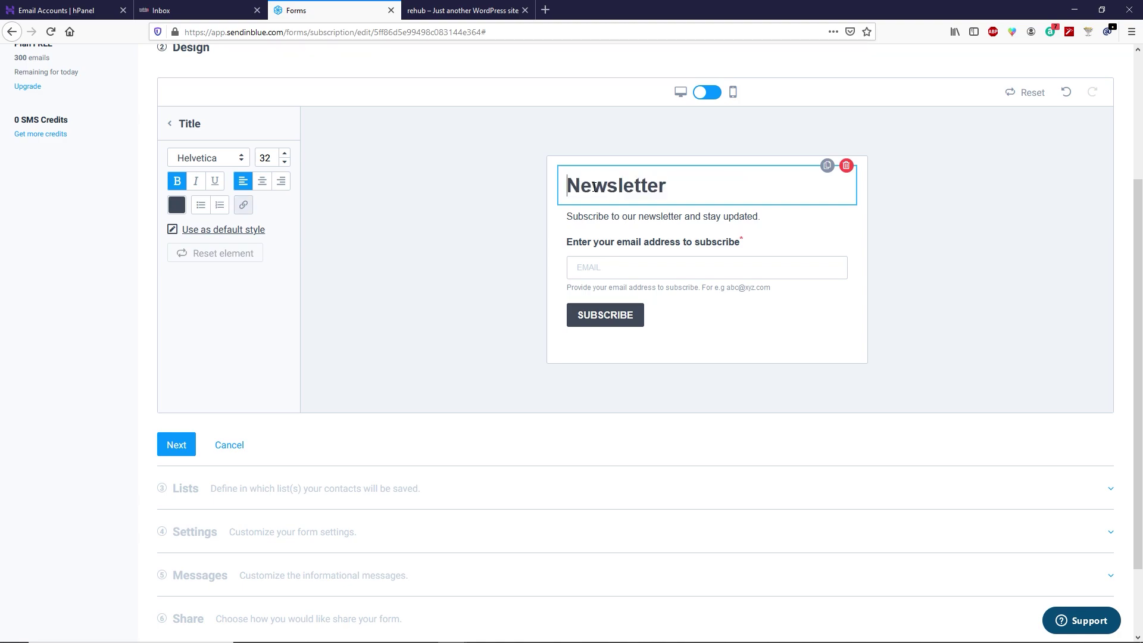
left_click(171, 124)
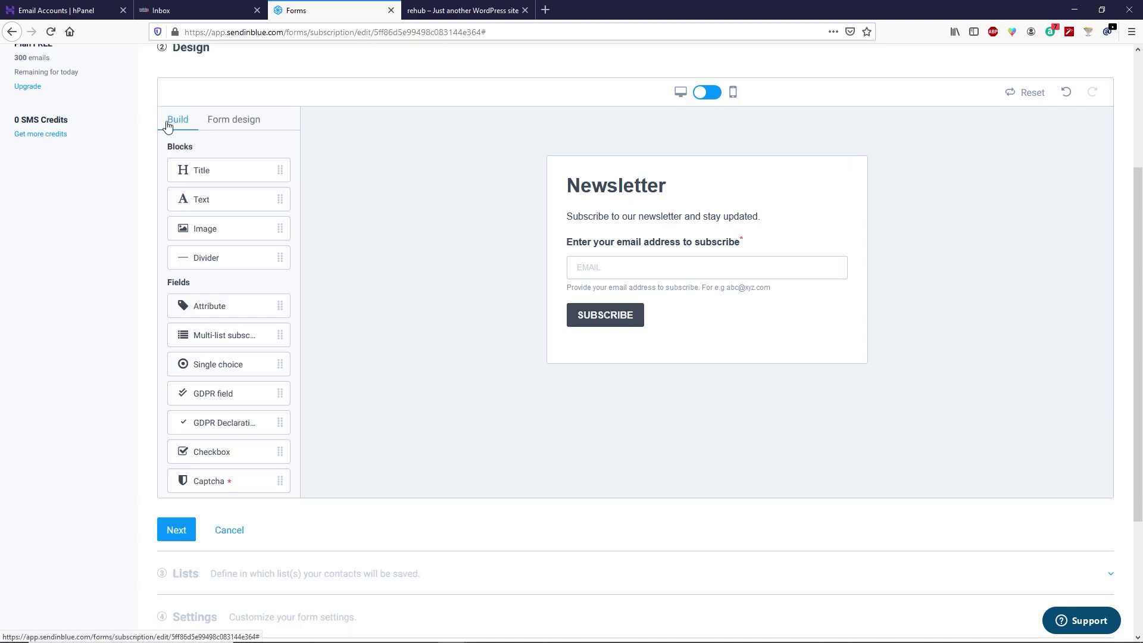
Step: Add a FIRSTNAME attribute field, then delete it so only the email field remains
left_click_drag(237, 308, 657, 204)
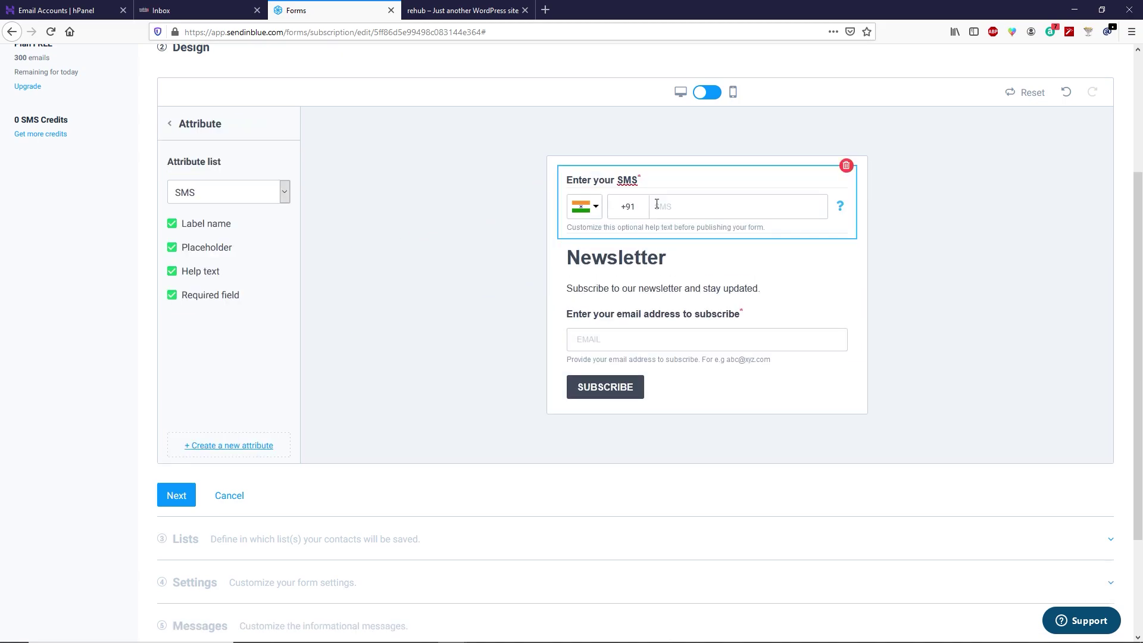
left_click(259, 200)
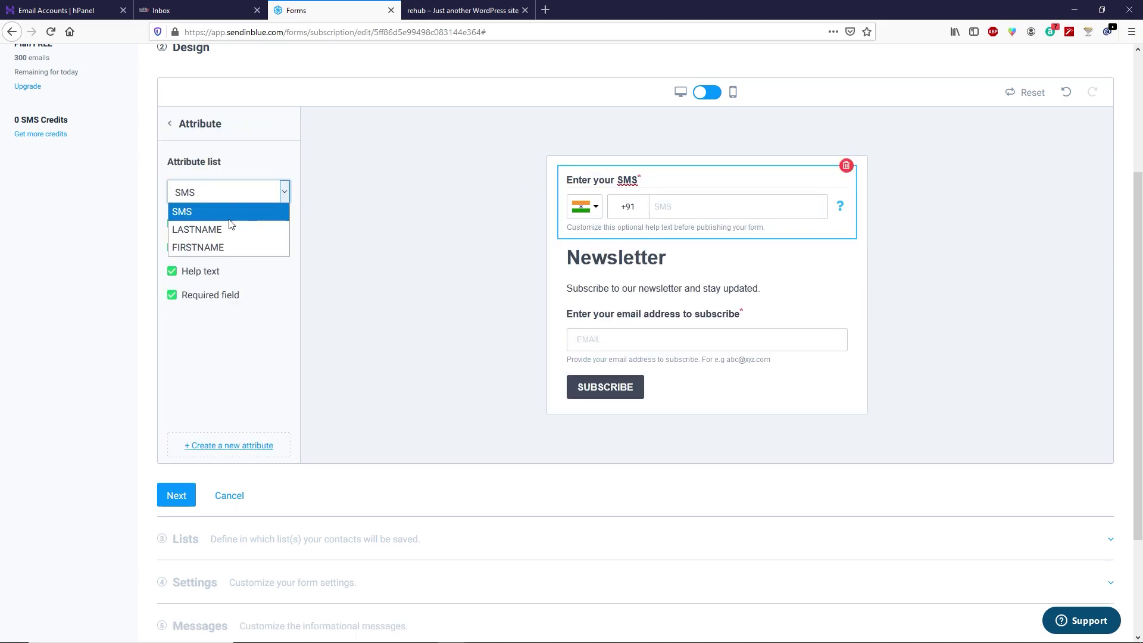
left_click(244, 247)
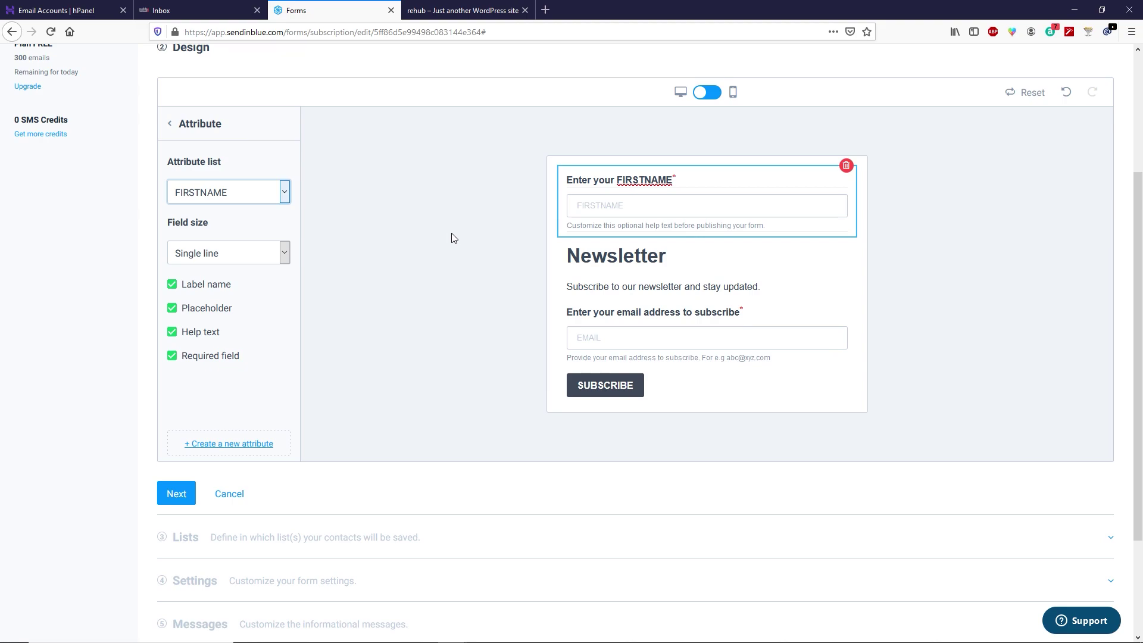
left_click(512, 227)
left_click(638, 186)
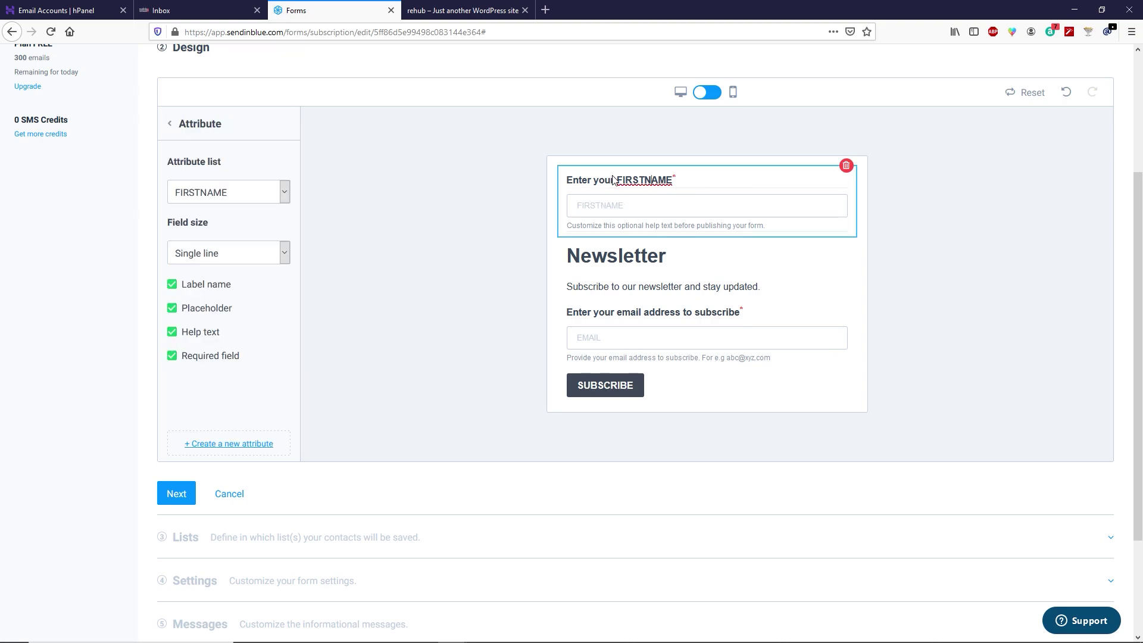
double_click(615, 207)
left_click(847, 166)
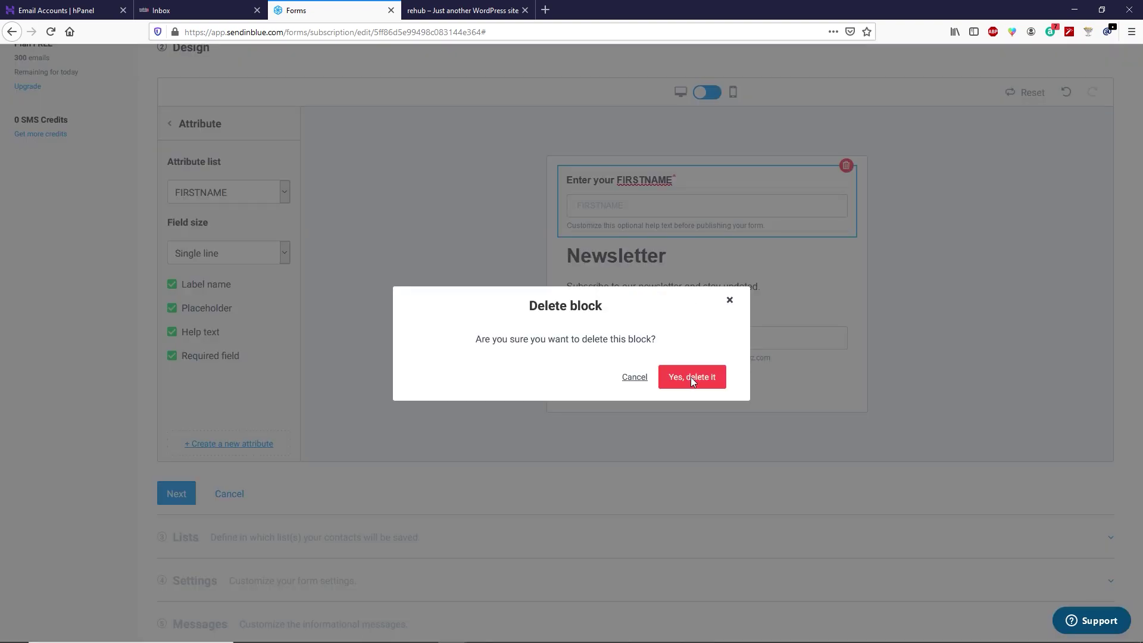
left_click(697, 378)
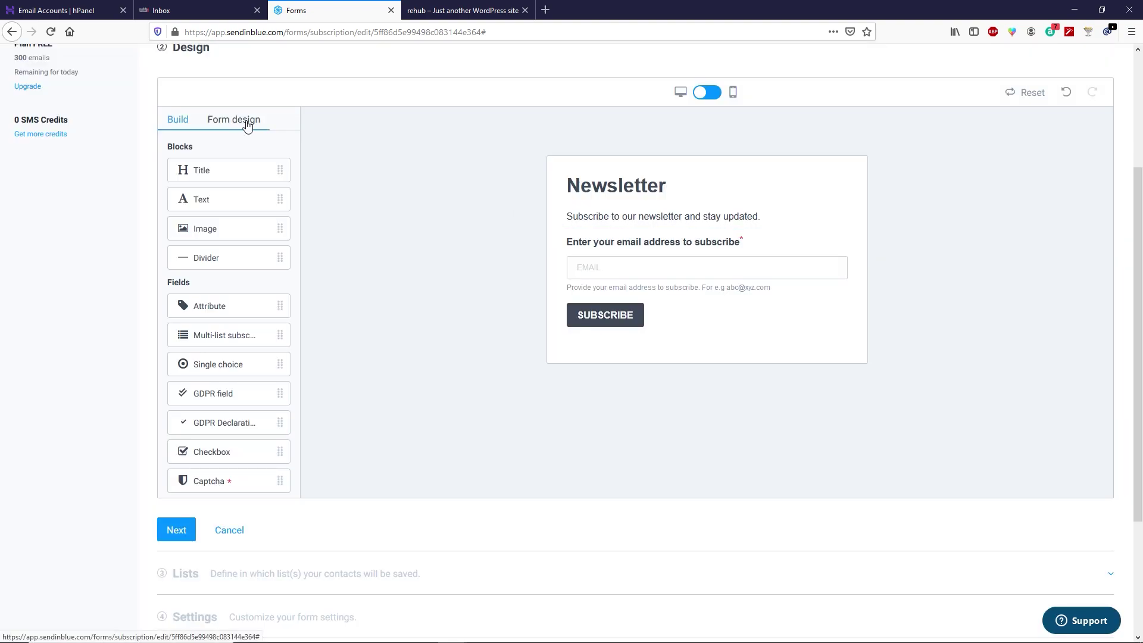
Step: Review the form's text and background styling options, then continue to the Lists step
left_click(246, 123)
left_click(277, 153)
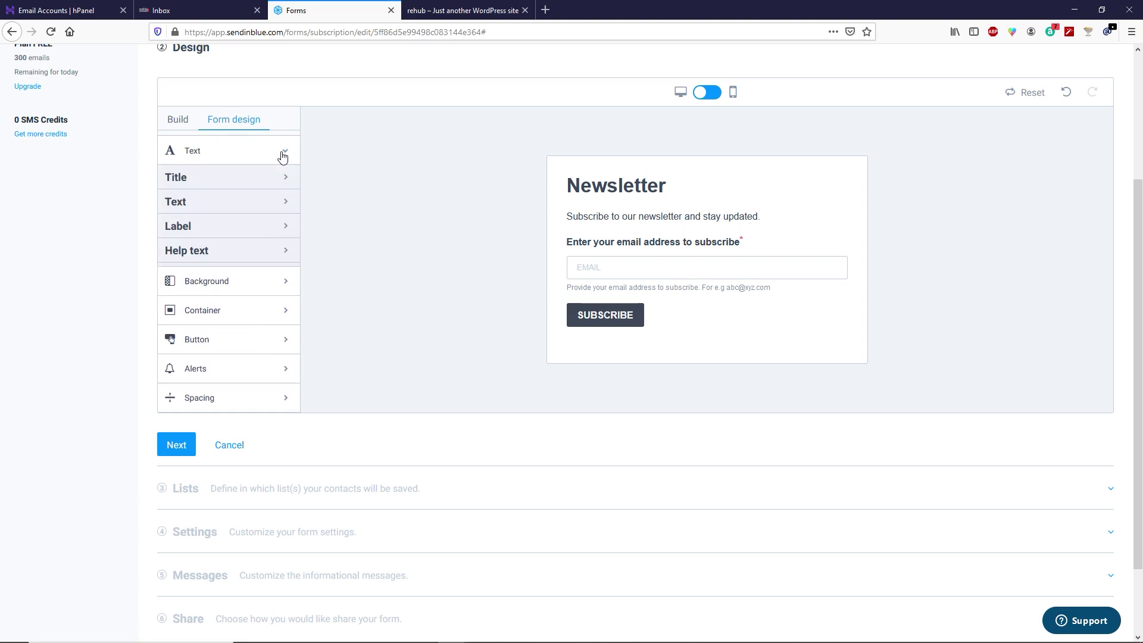
left_click(266, 183)
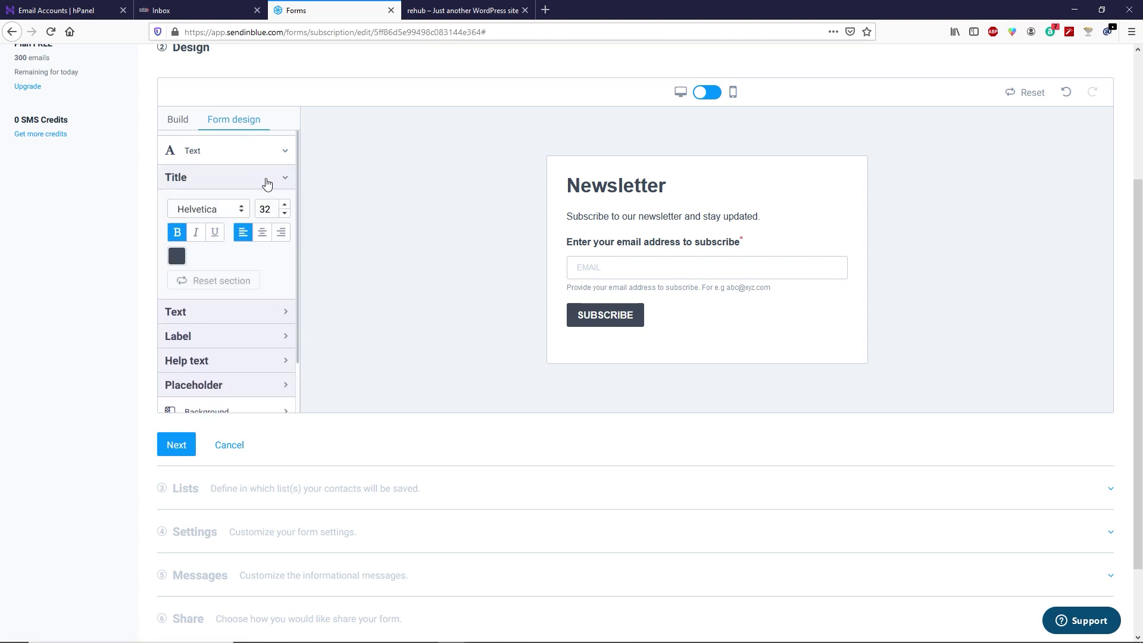
left_click(264, 181)
left_click(254, 303)
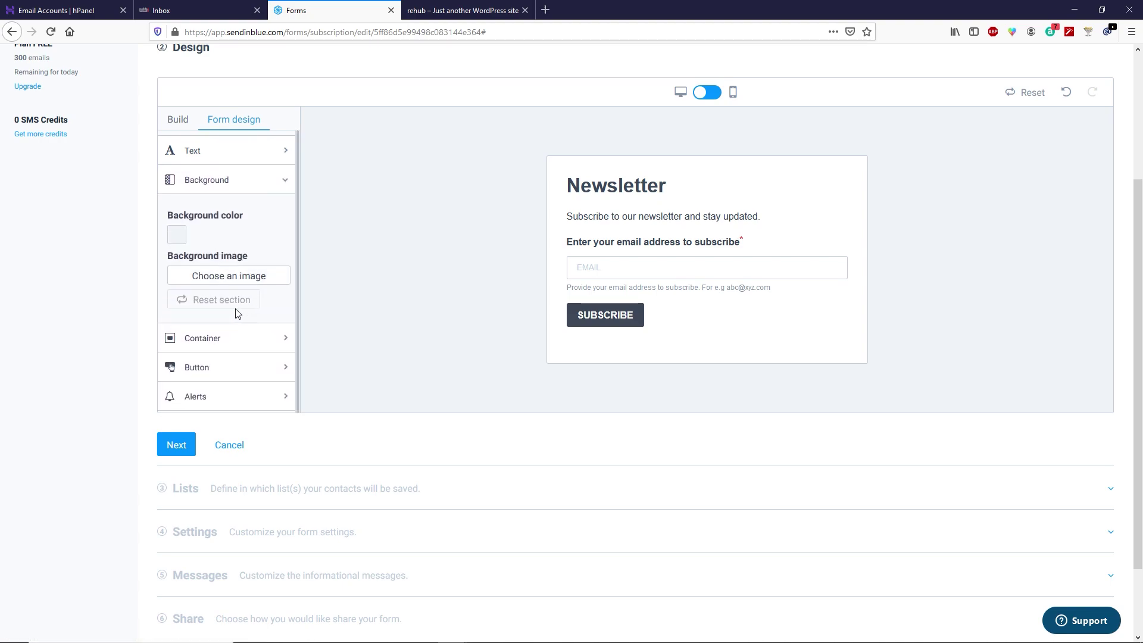
left_click(284, 187)
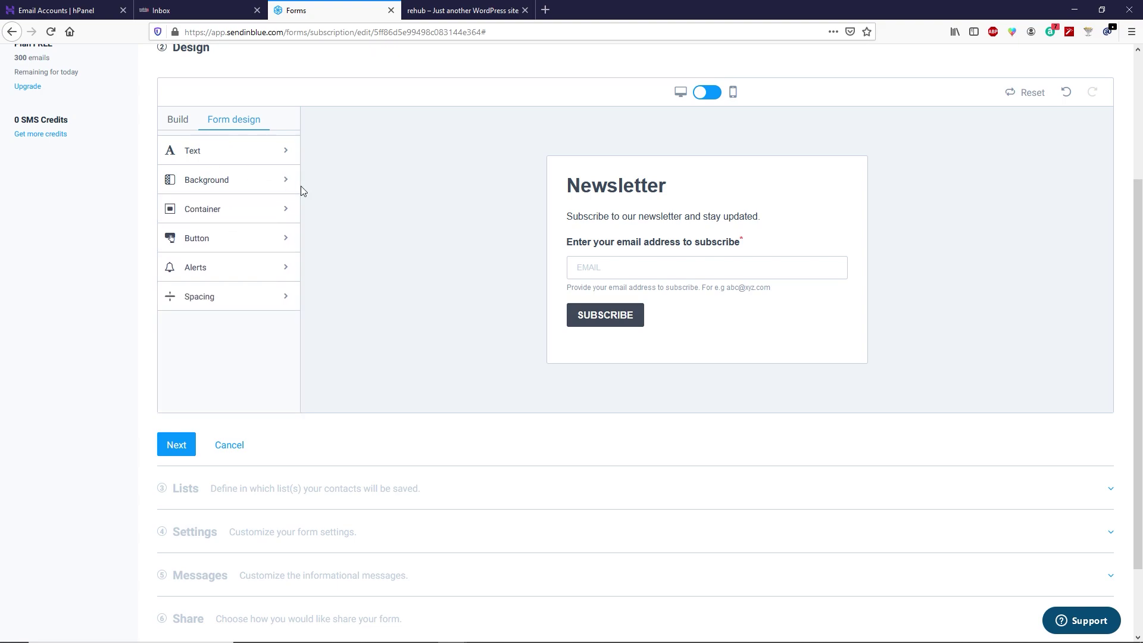
left_click(301, 185)
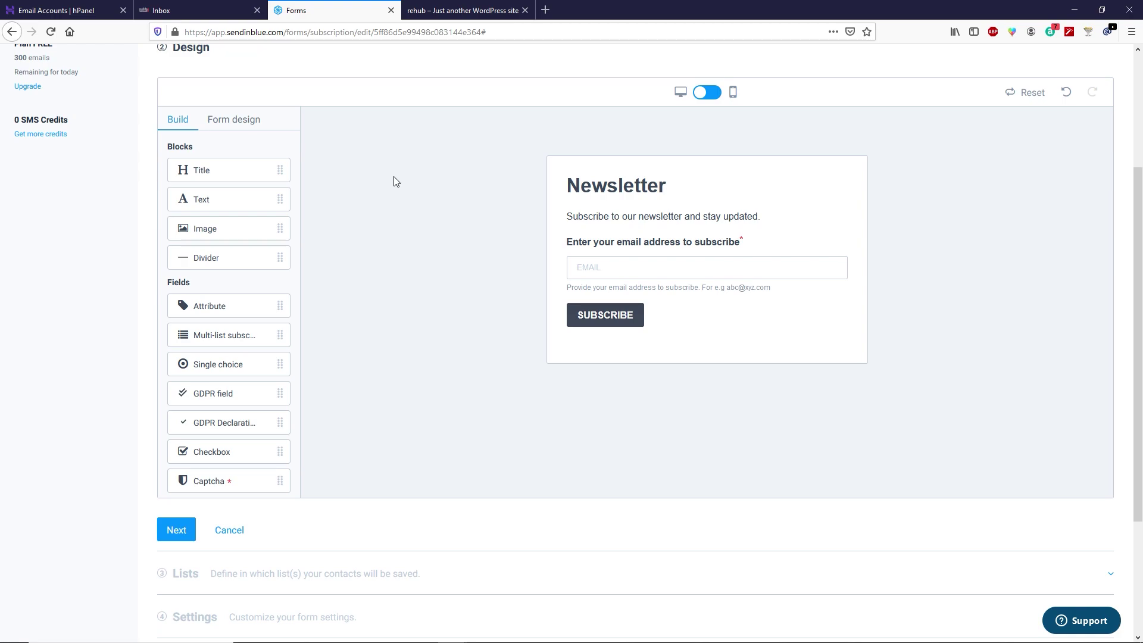
left_click(178, 531)
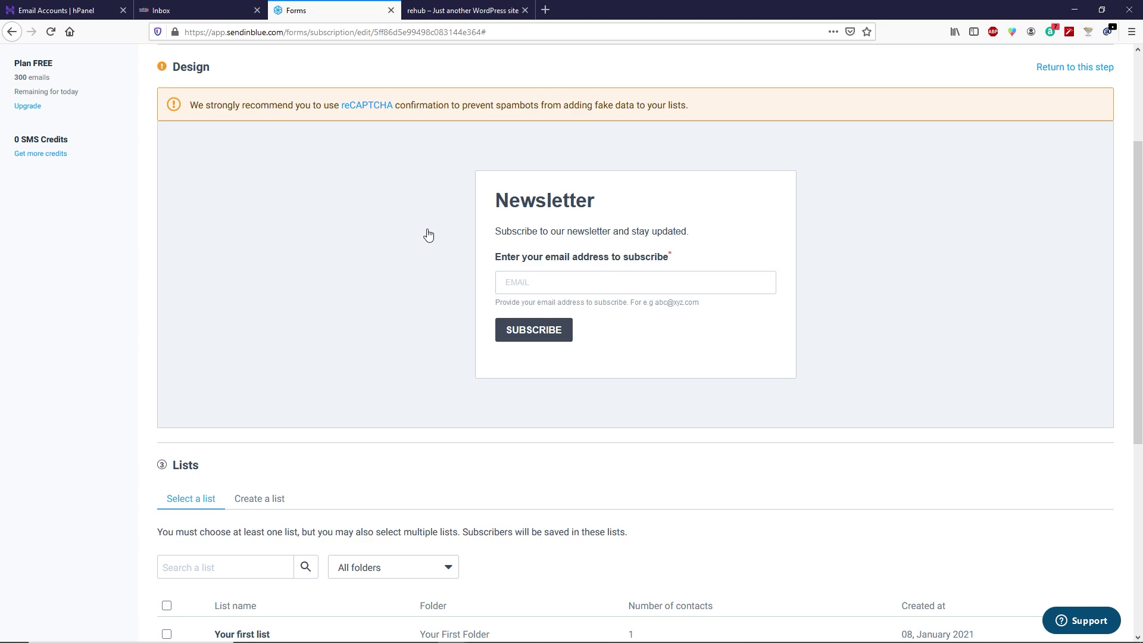
Step: Select 'Your first list' as the destination for the form's subscribers
scroll(370, 253, "down", 5)
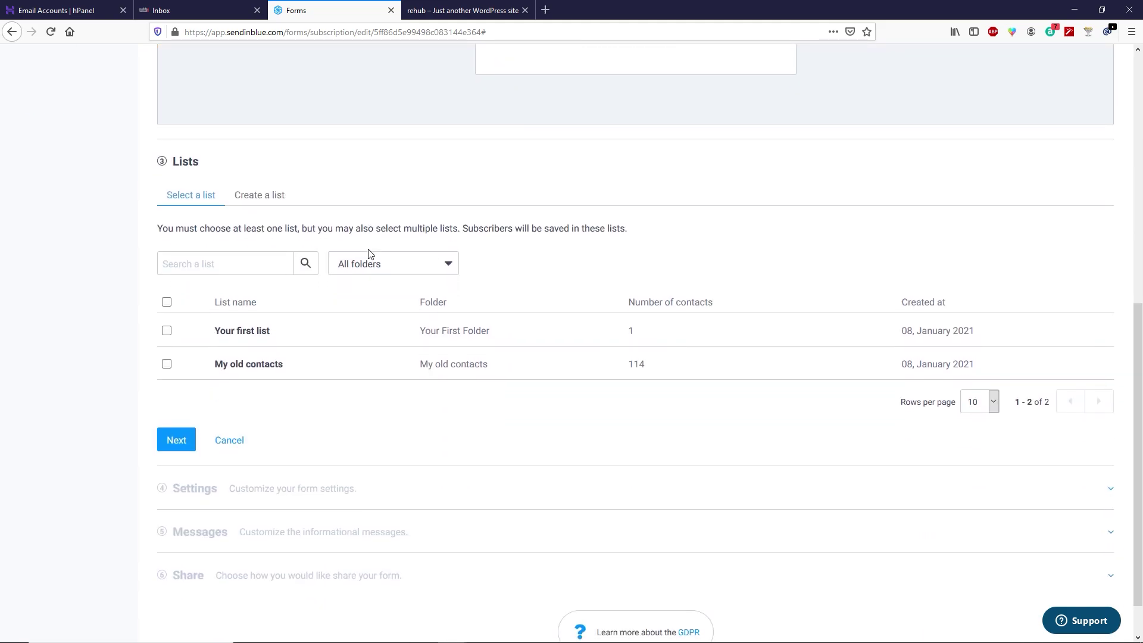
scroll(369, 253, "down", 1)
left_click_drag(207, 119, 171, 113)
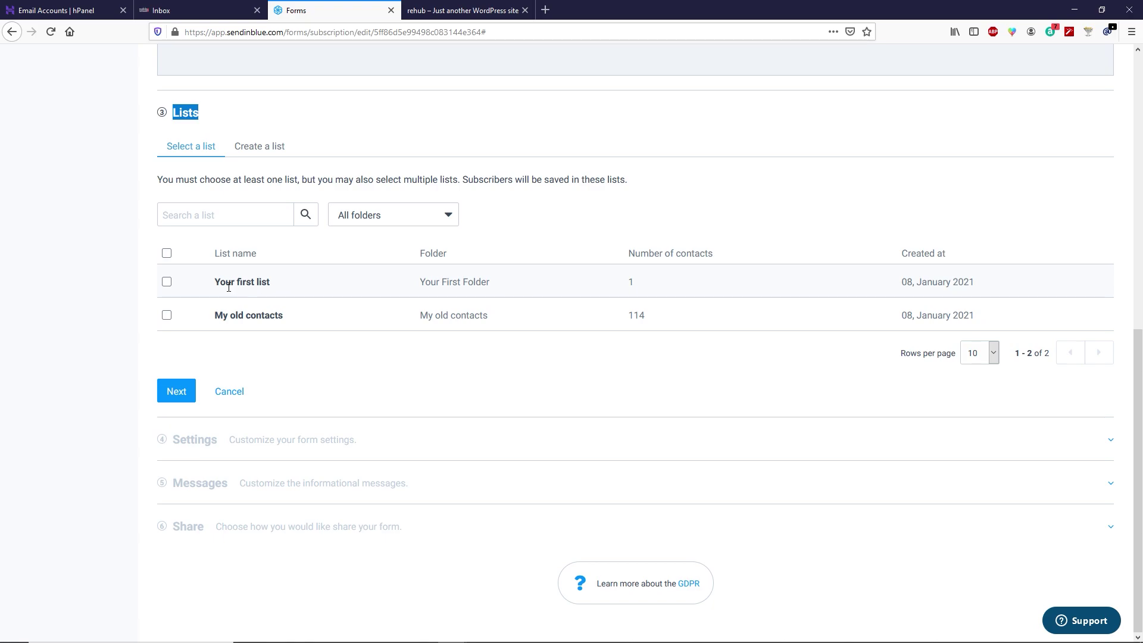
left_click(168, 282)
Step: Confirm the list and keep 'No confirmation email' in the form settings
left_click(187, 395)
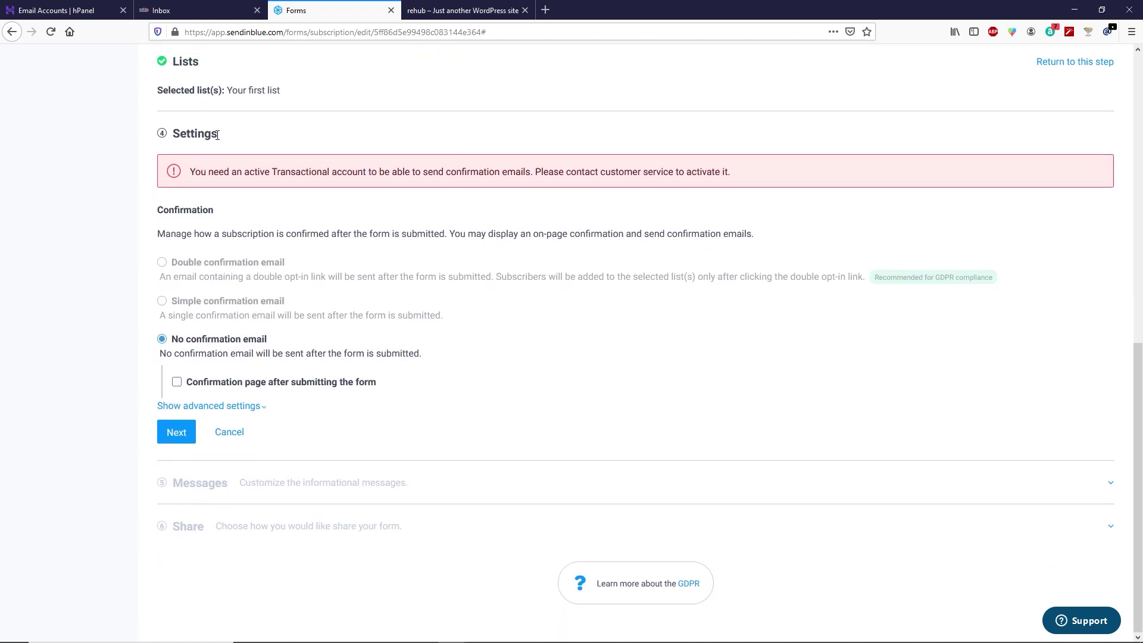
double_click(214, 134)
left_click(265, 345)
Step: Accept the default form messages and continue to the Share step
left_click(179, 432)
double_click(175, 235)
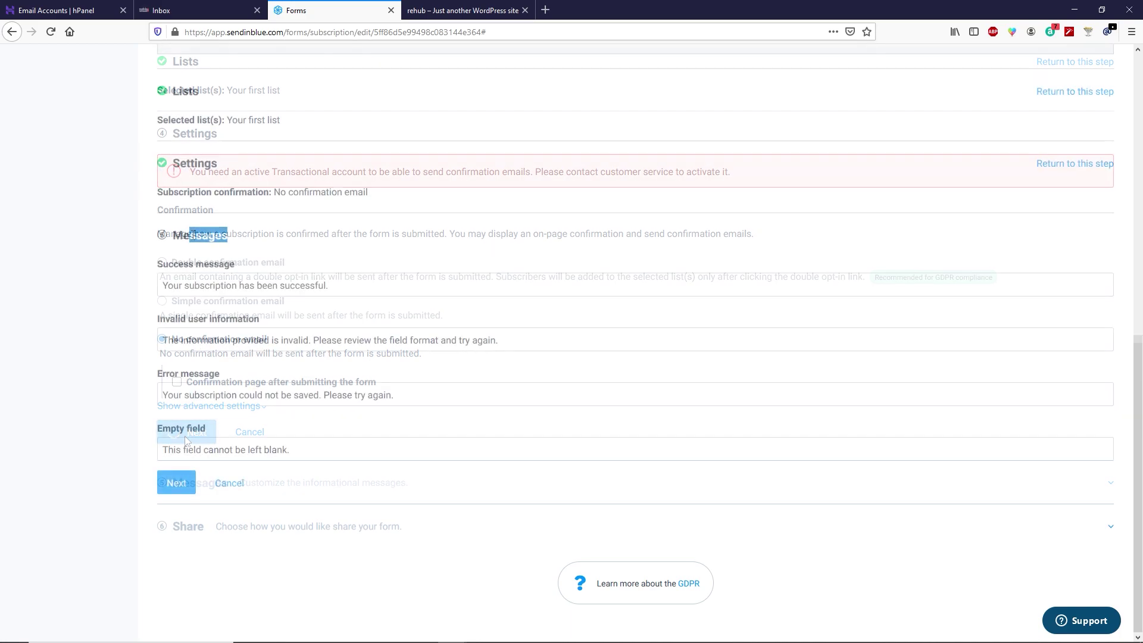
left_click(184, 285)
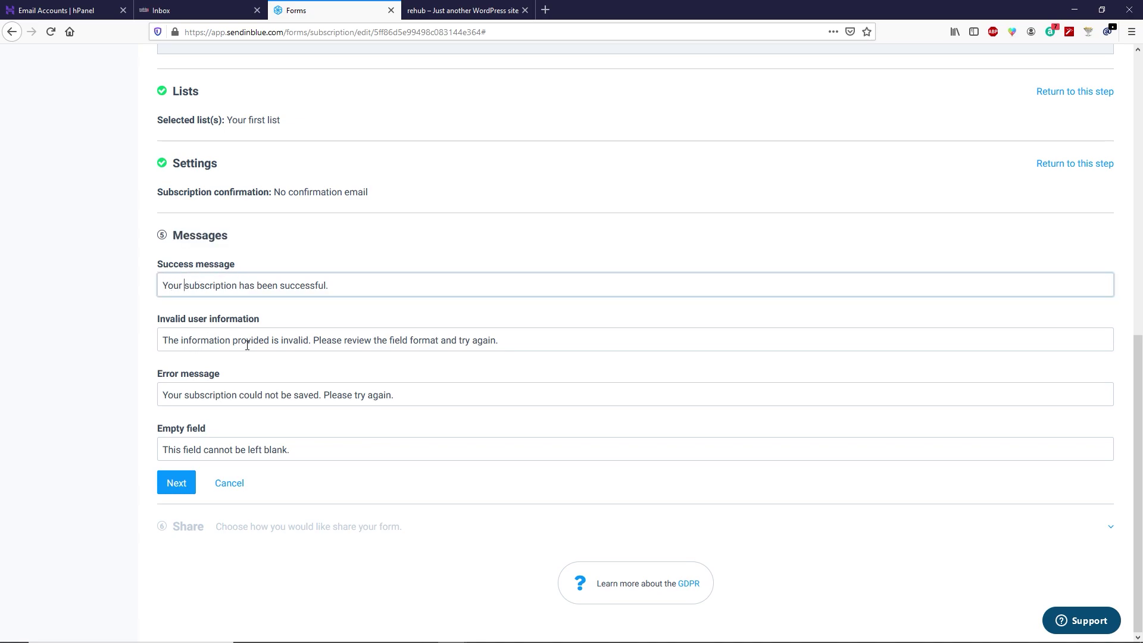
left_click(182, 488)
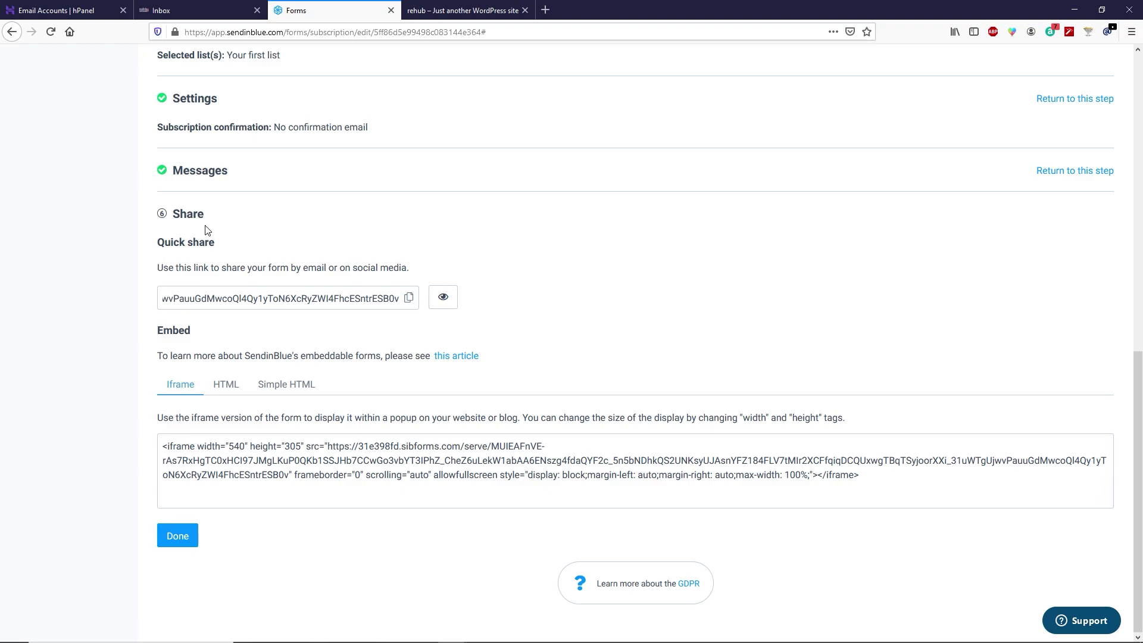
Step: Copy the form's quick share link and preview the live form in a new browser tab
left_click(256, 300)
right_click(256, 300)
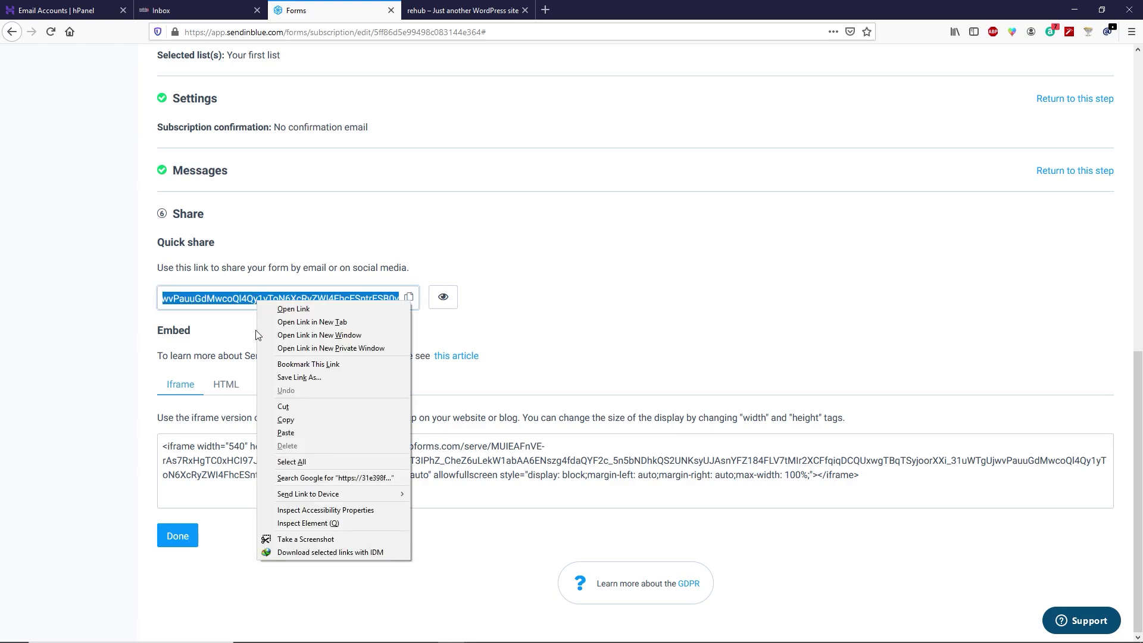
left_click(283, 420)
left_click(545, 11)
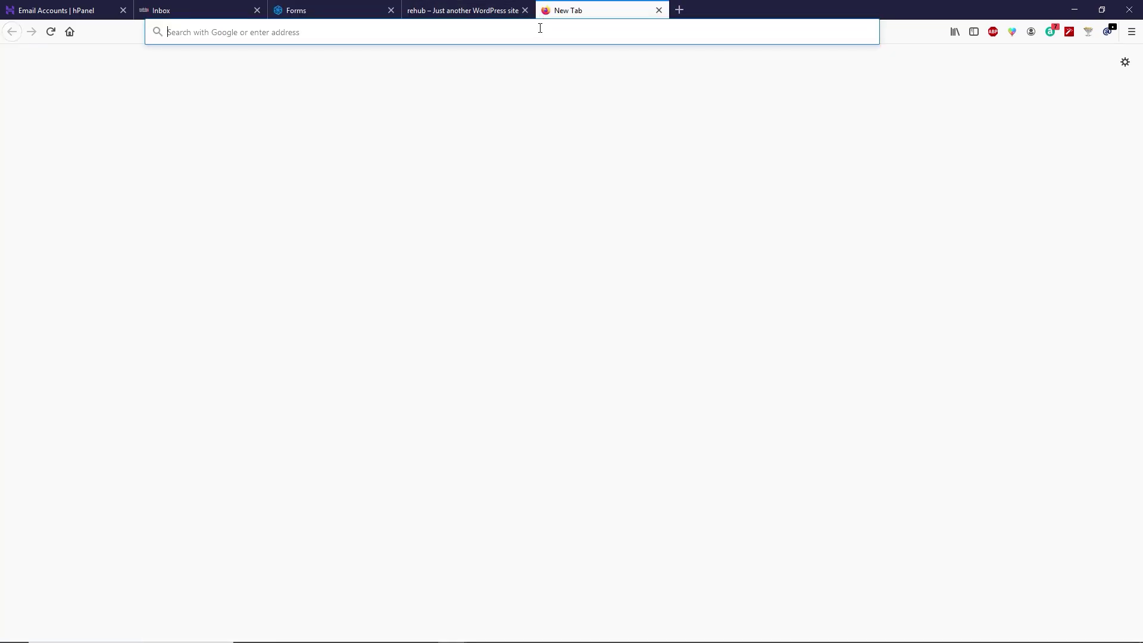
right_click(540, 32)
left_click(556, 94)
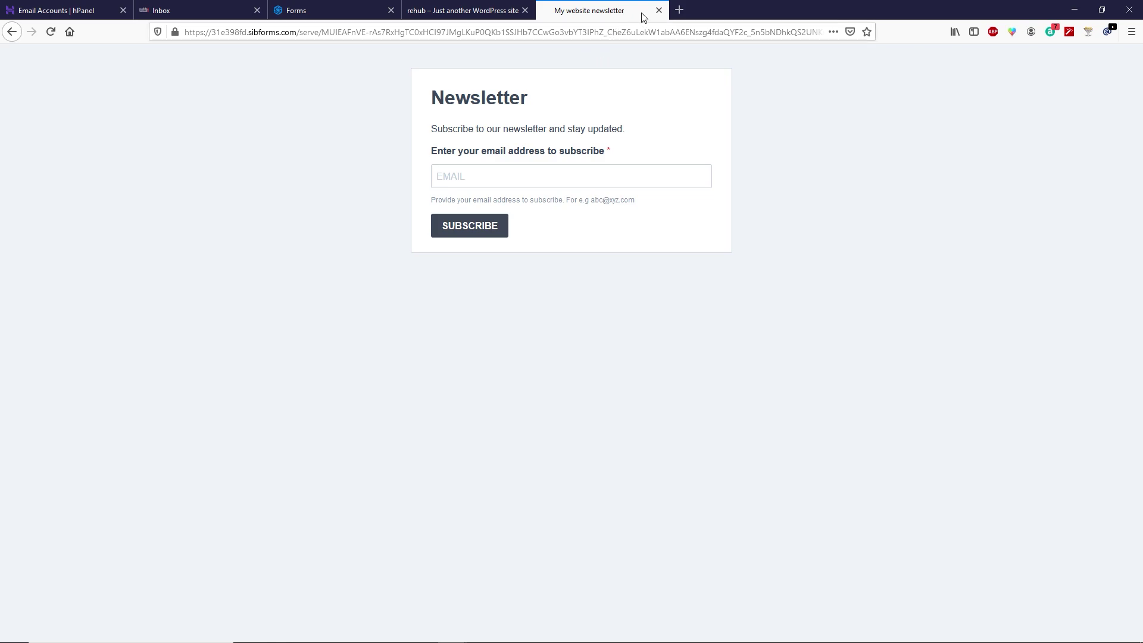
left_click(659, 10)
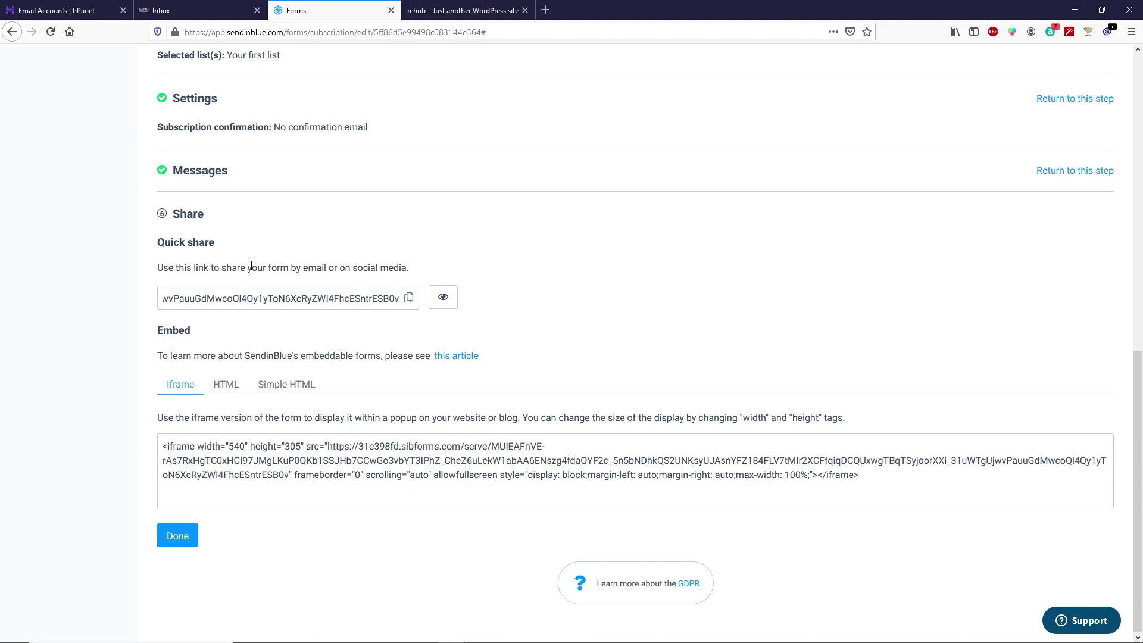
Step: Copy the form's HTML embed code for the website
left_click(227, 384)
scroll(231, 397, "down", 2)
left_click(229, 382)
right_click(230, 381)
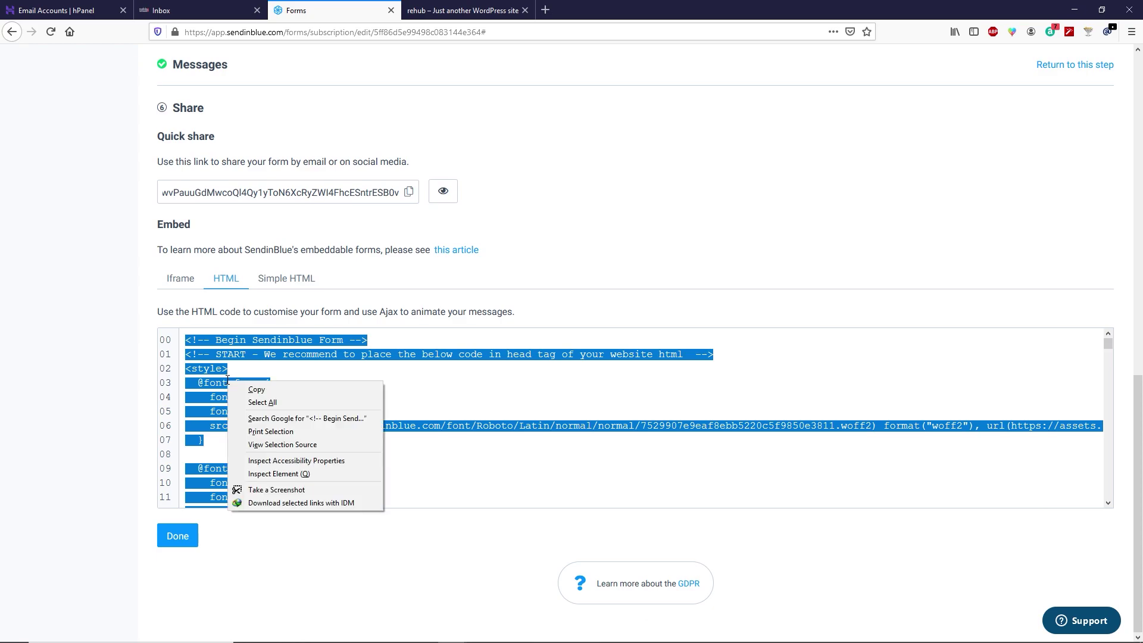
left_click(250, 390)
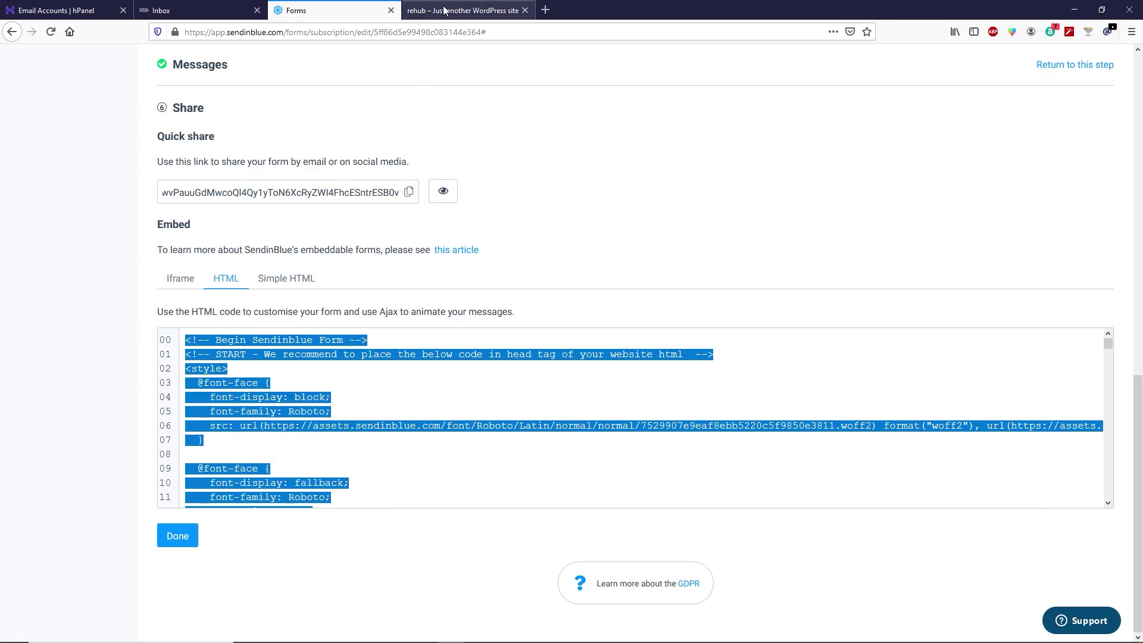
left_click(462, 10)
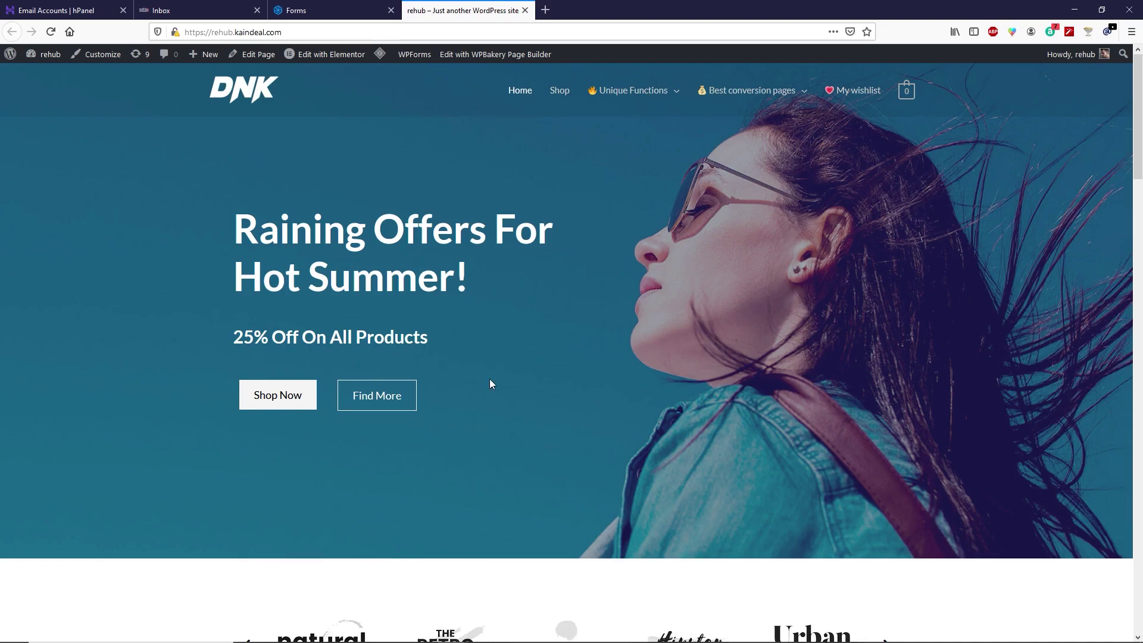
Step: Edit the Home page in Elementor and add a new single-column section
left_click(317, 56)
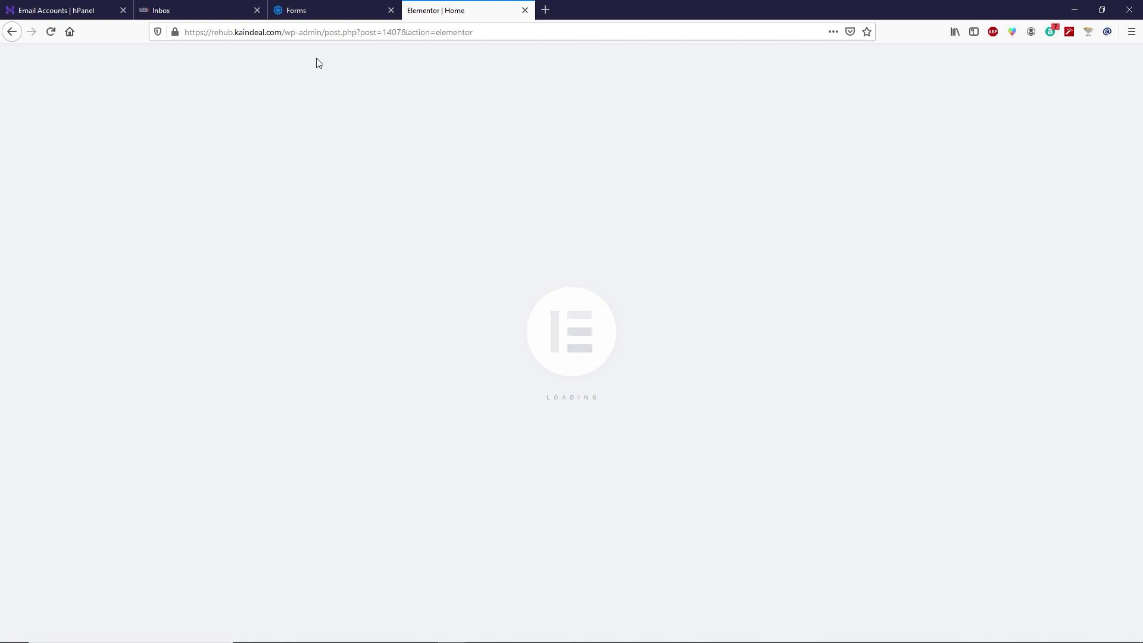
scroll(574, 245, "down", 15)
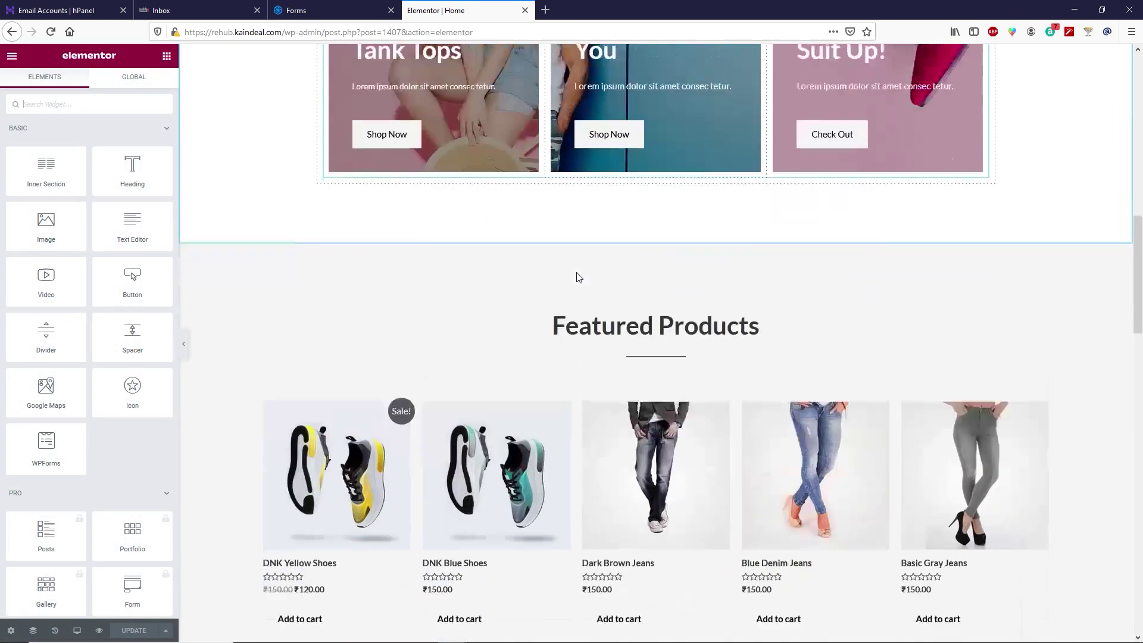
scroll(583, 271, "down", 10)
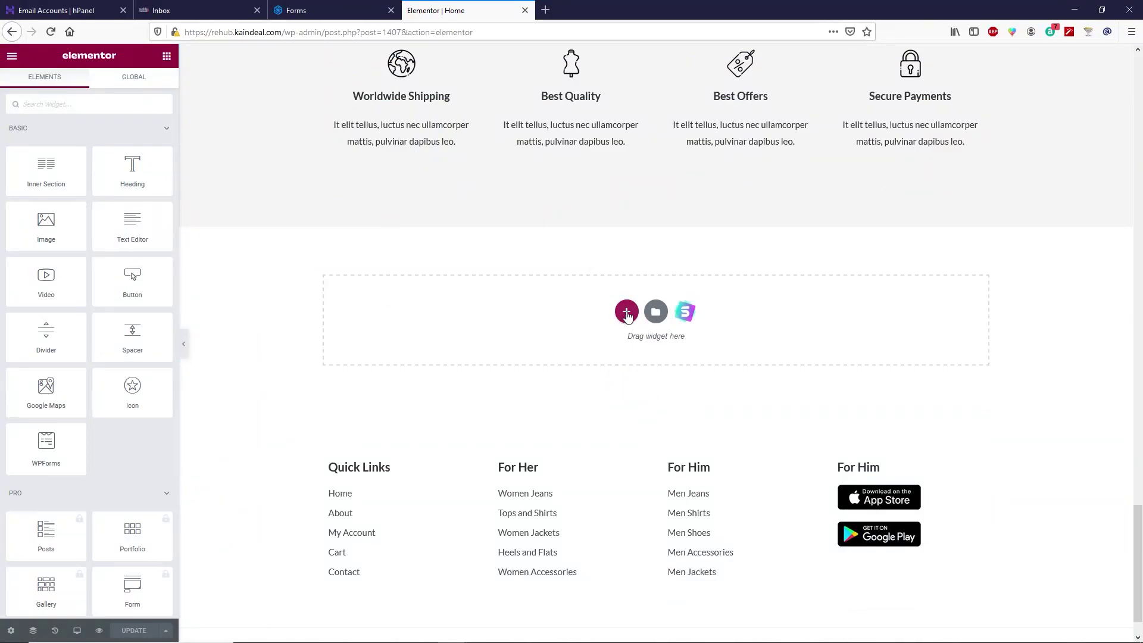
left_click(626, 312)
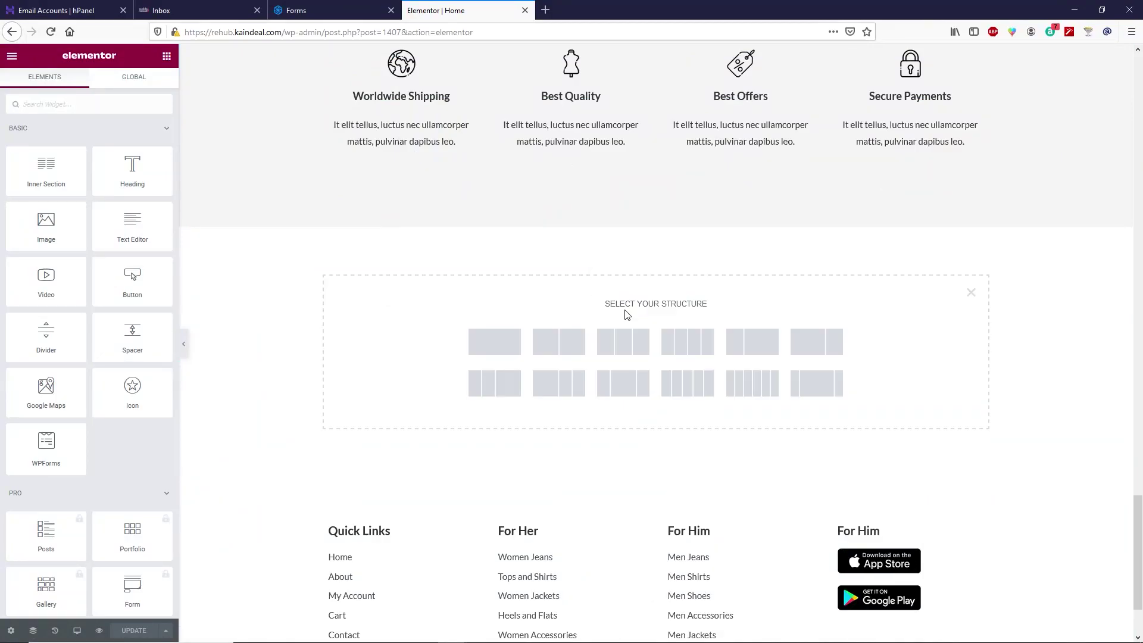
left_click(503, 340)
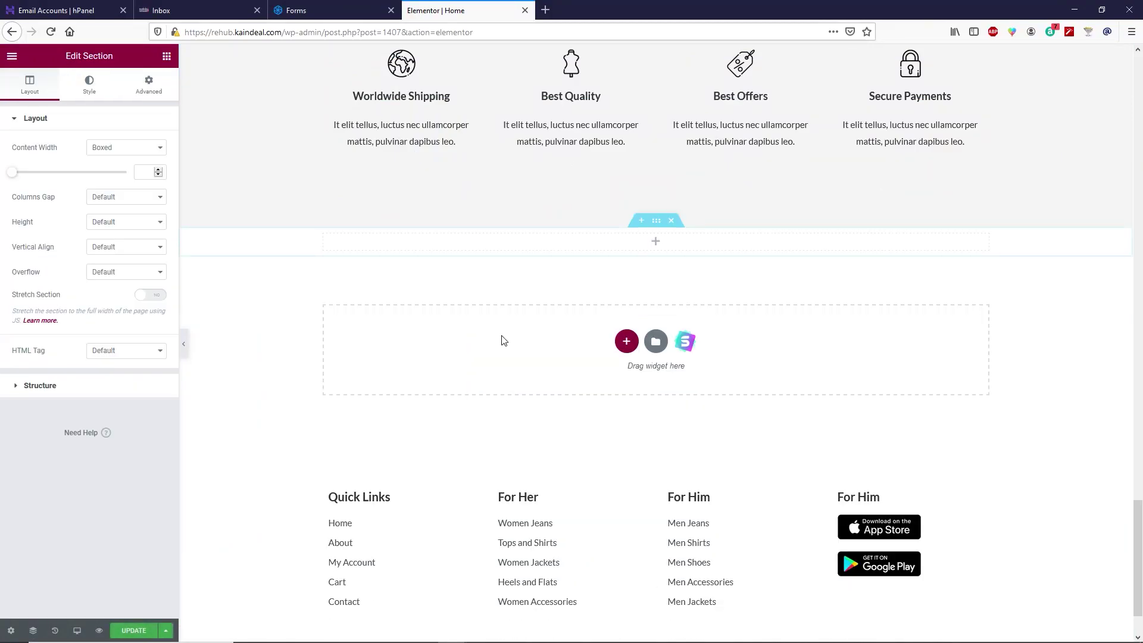
Step: Place a Custom HTML widget in the section and paste in the Sendinblue form code
left_click(656, 244)
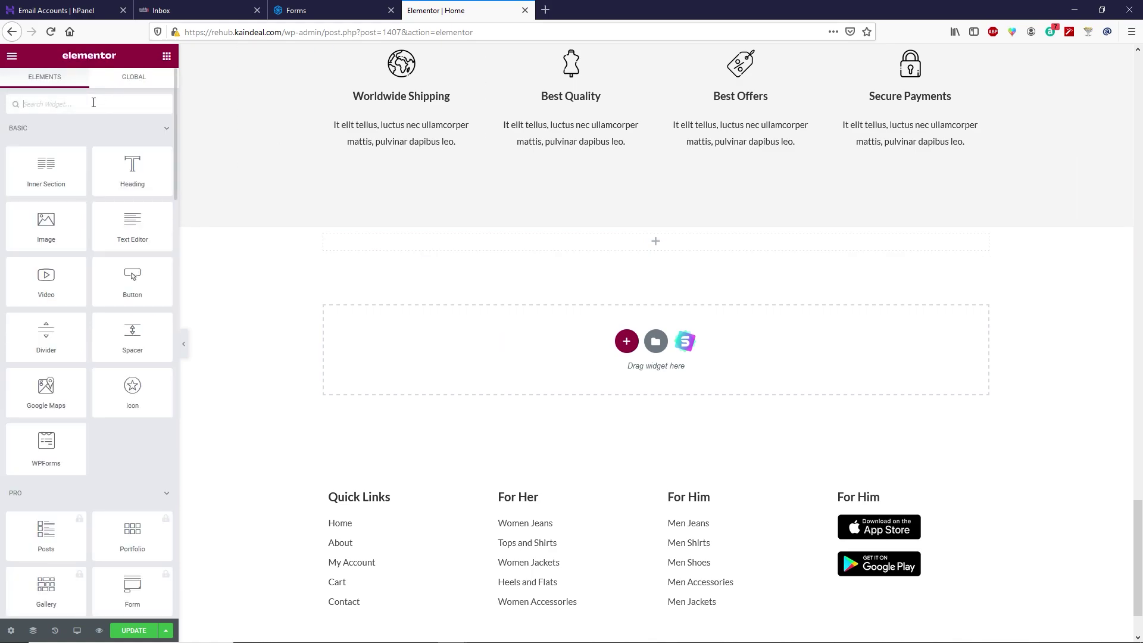
type("htm")
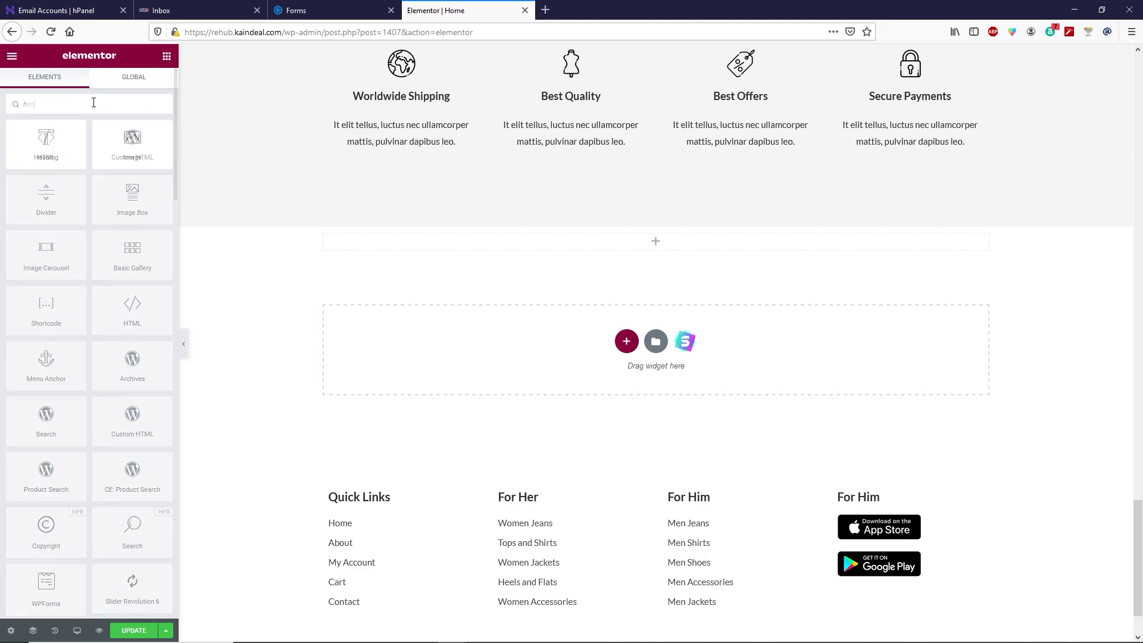
left_click_drag(146, 153, 653, 250)
left_click(62, 228)
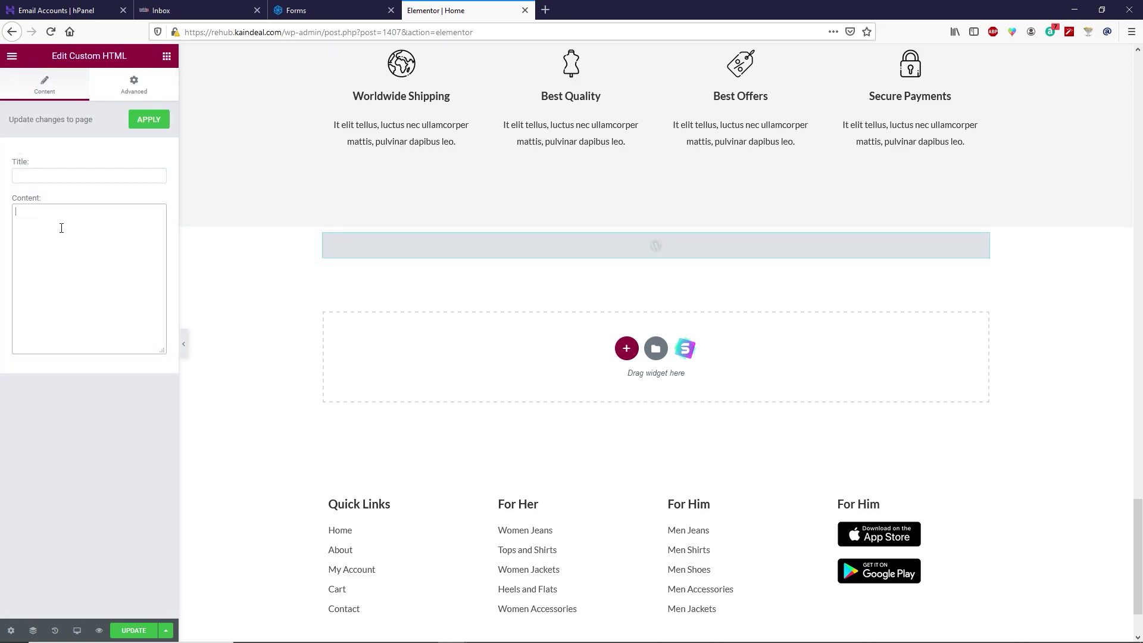
key("ctrl+v")
left_click(149, 119)
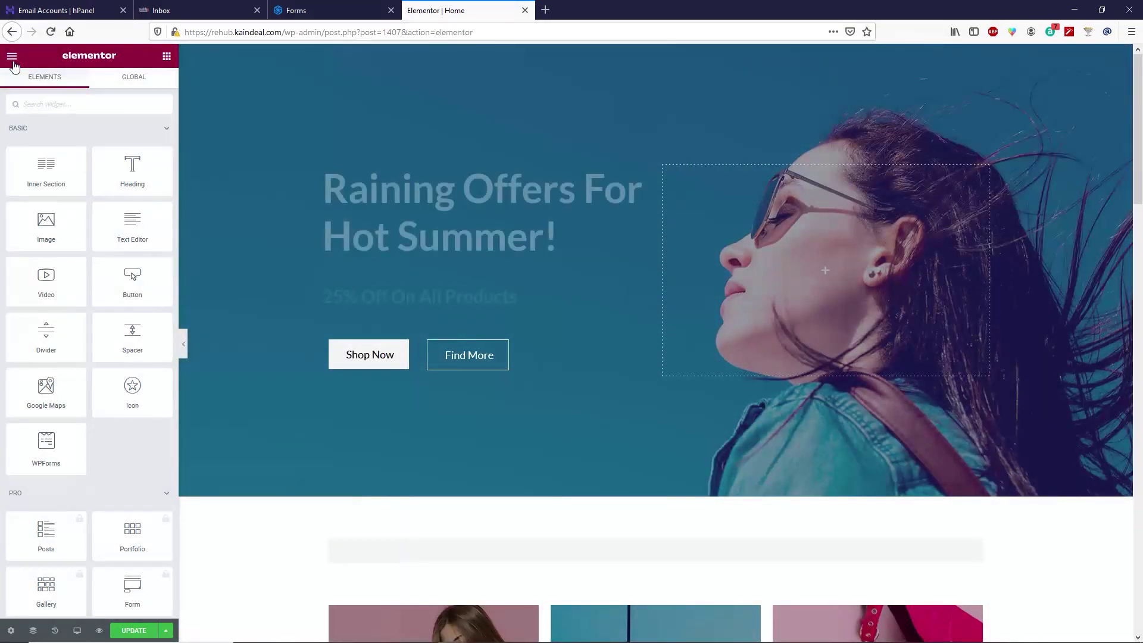
Step: Exit Elementor to the WordPress dashboard and open the live home page in a new tab
left_click(13, 58)
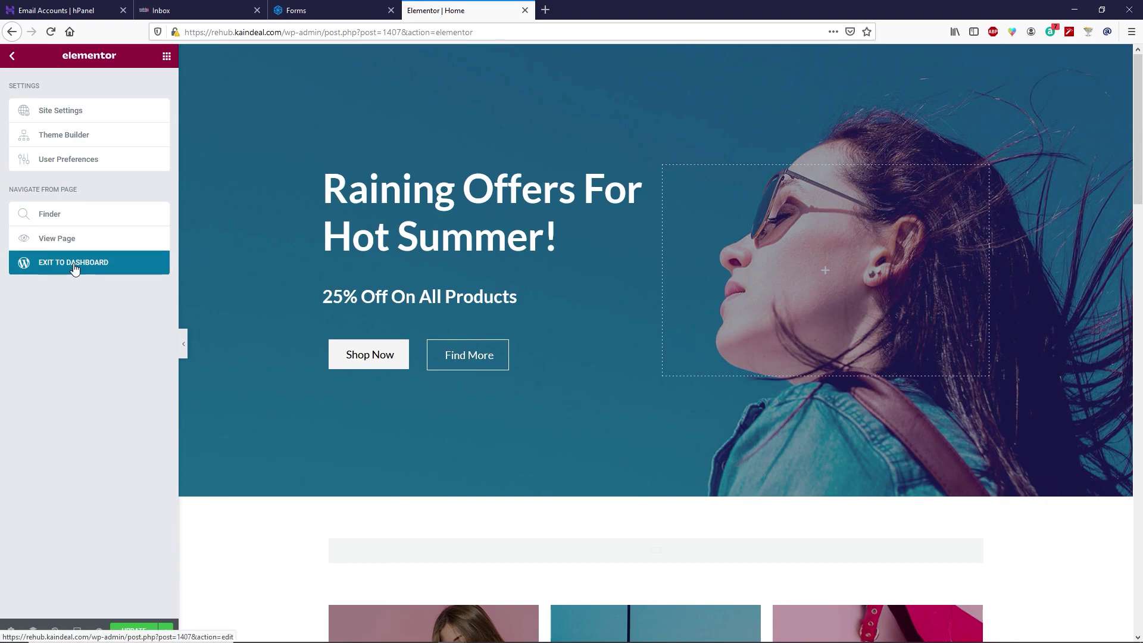
left_click(101, 266)
left_click(647, 282)
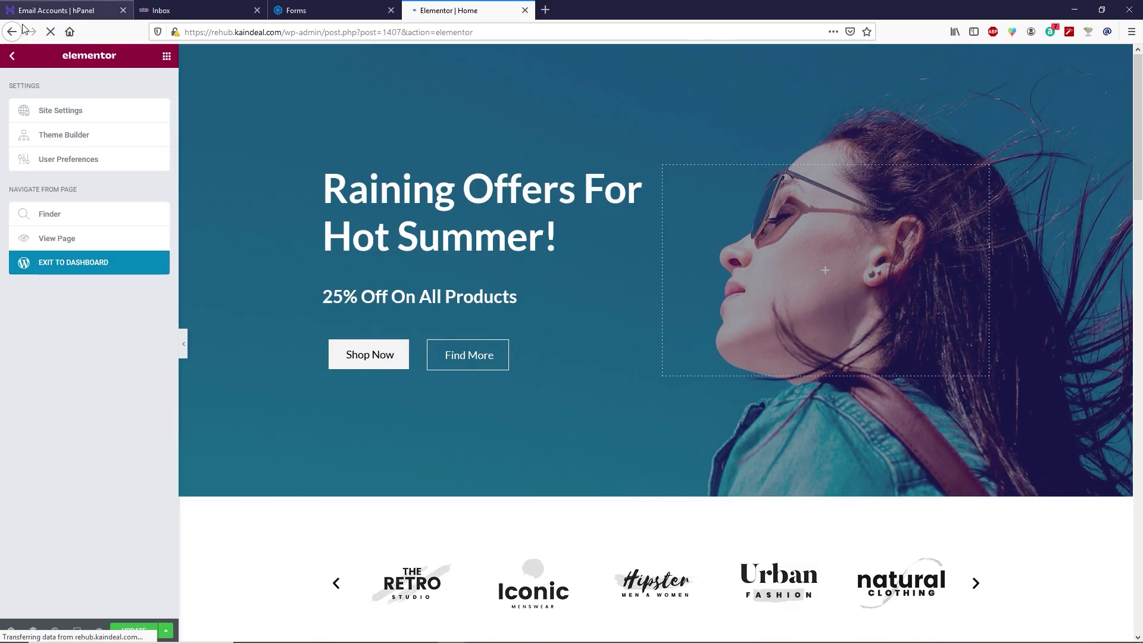
left_click(50, 38)
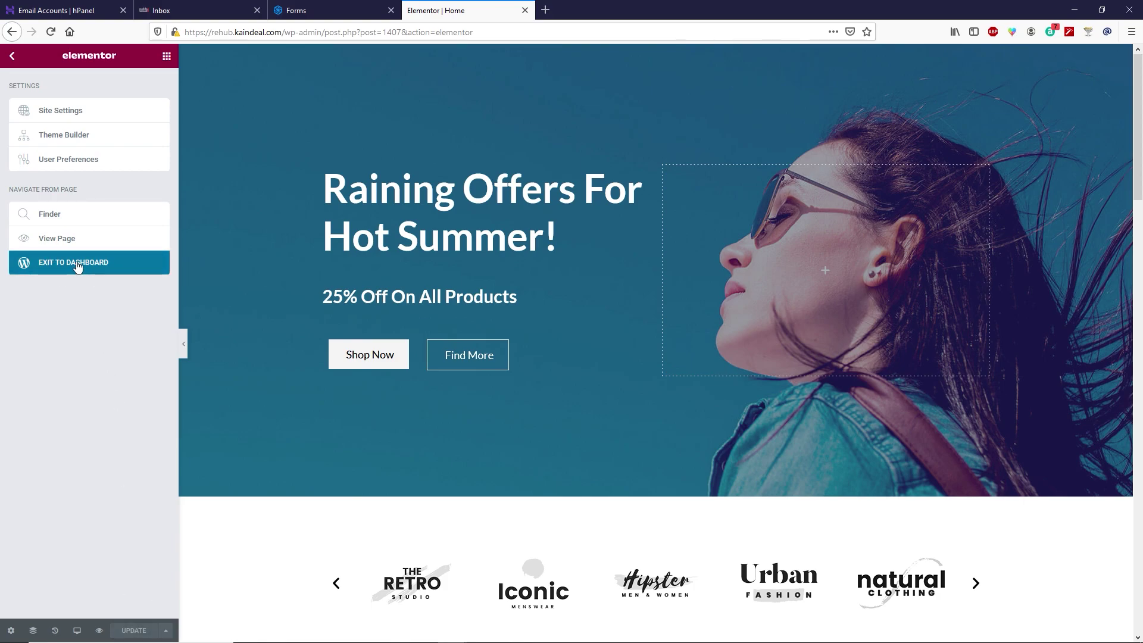
left_click(102, 267)
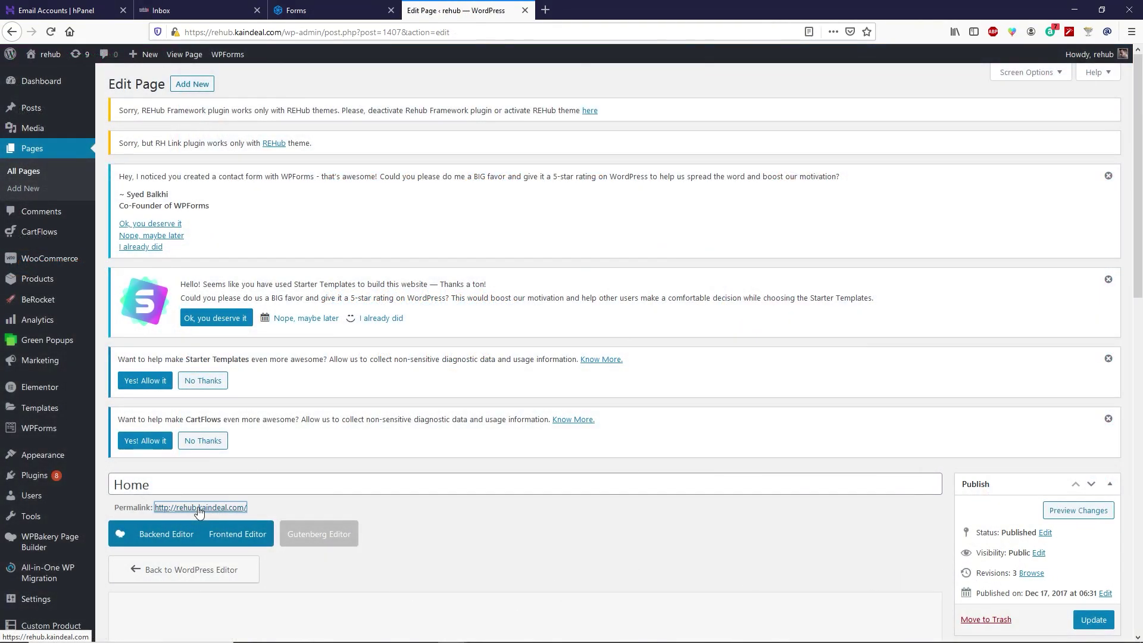
middle_click(197, 510)
left_click(602, 7)
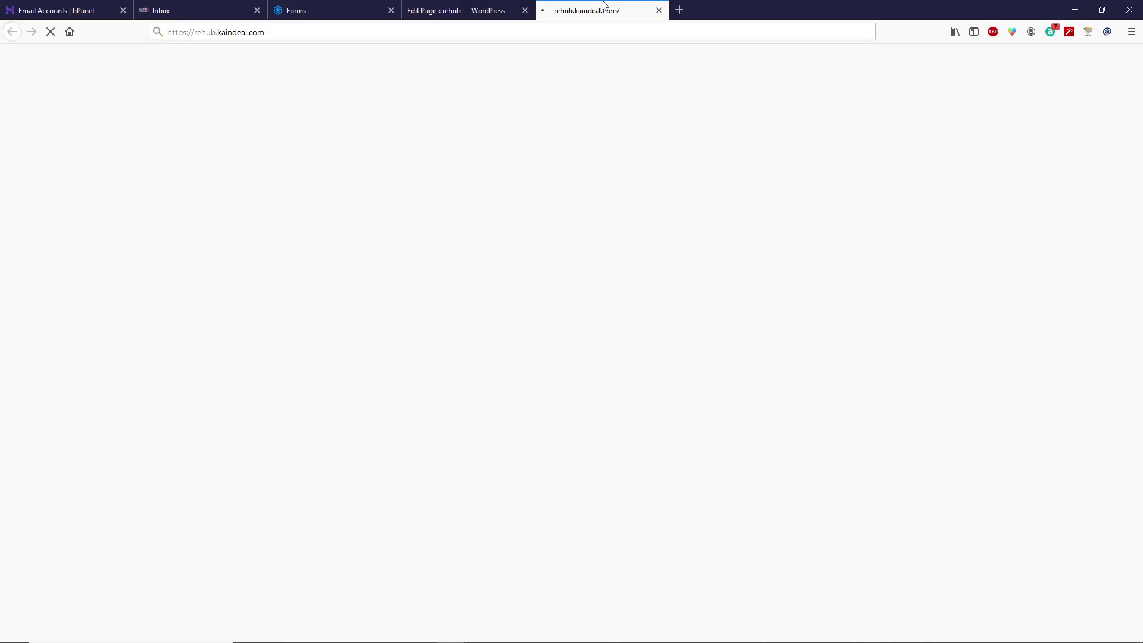
Step: Check the newsletter form on the live home page, then close the site and page-editing tabs
scroll(541, 301, "down", 20)
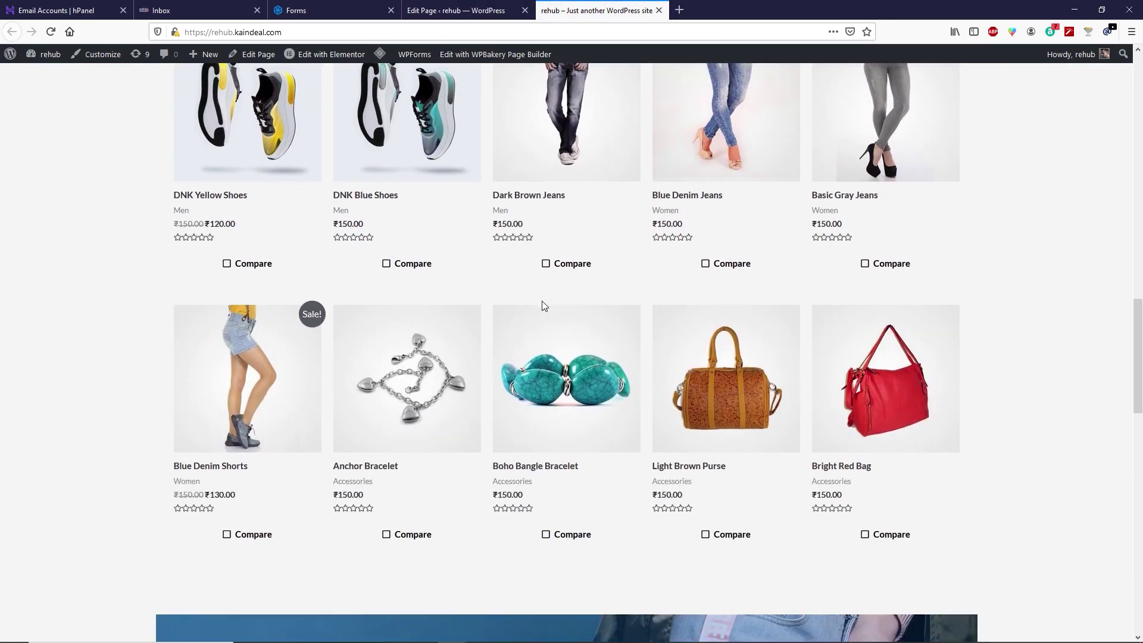
scroll(542, 306, "down", 15)
scroll(530, 279, "up", 2)
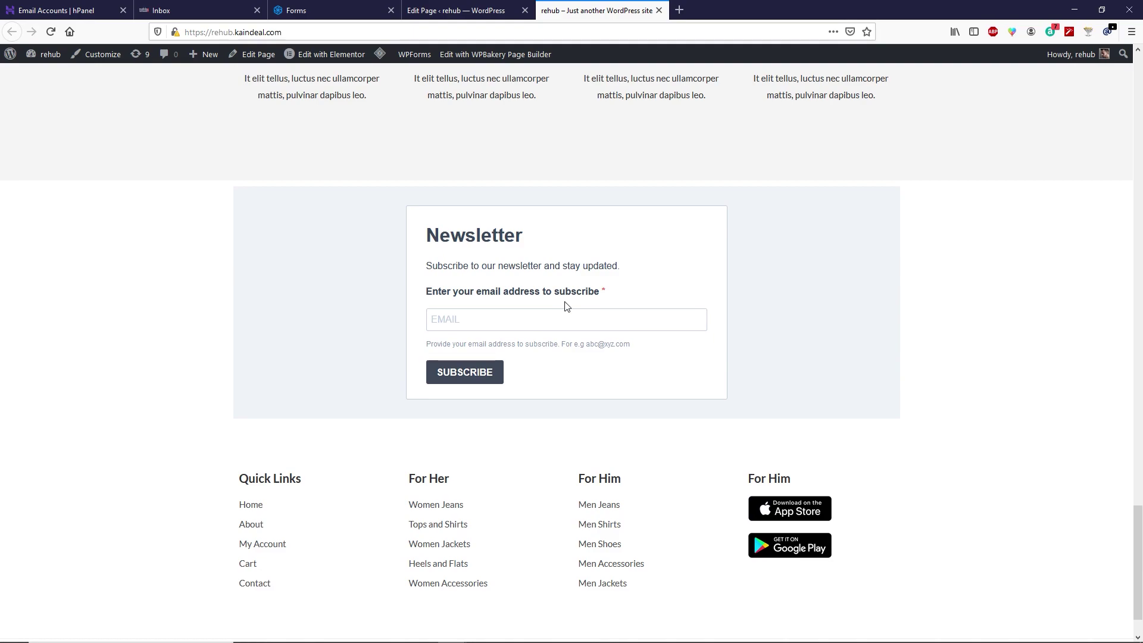
middle_click(592, 12)
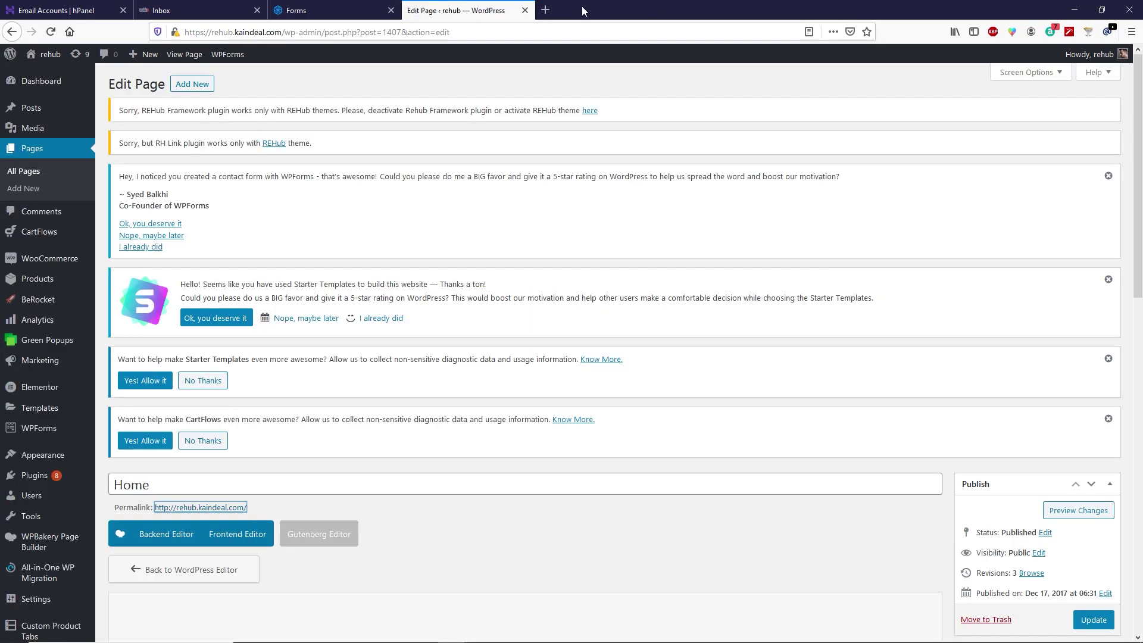
middle_click(489, 5)
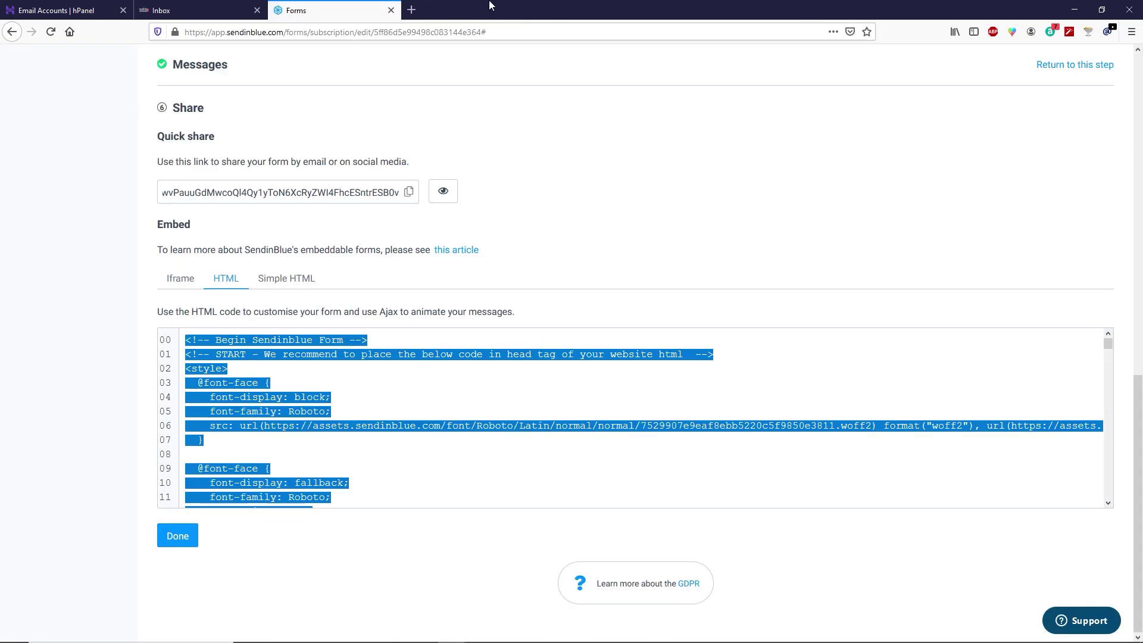
Step: Finish the Sendinblue form setup with Done and return to the site's newsletter page
left_click(417, 545)
left_click(178, 536)
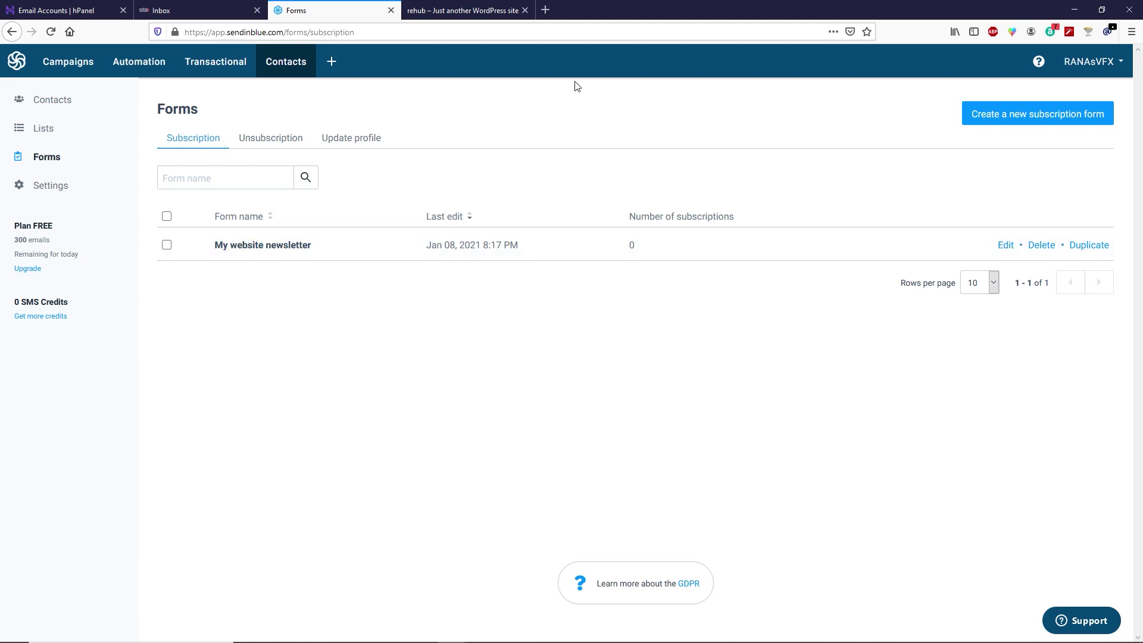
left_click(470, 11)
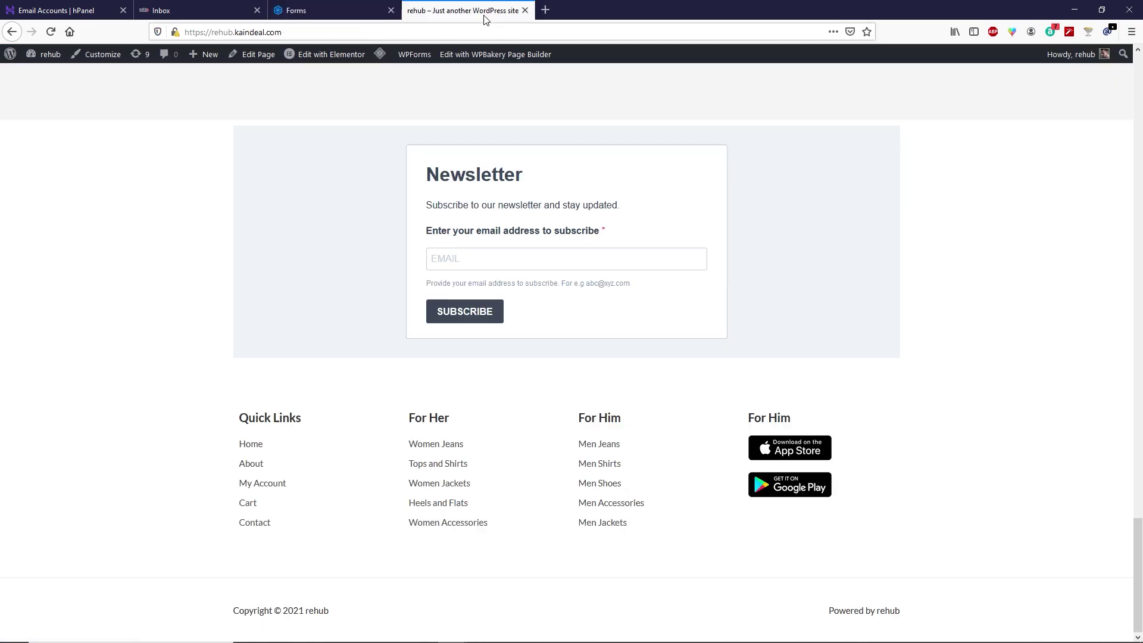
Step: Subscribe a test e-mail address through the site's newsletter form, then return to Sendinblue Forms
left_click(555, 262)
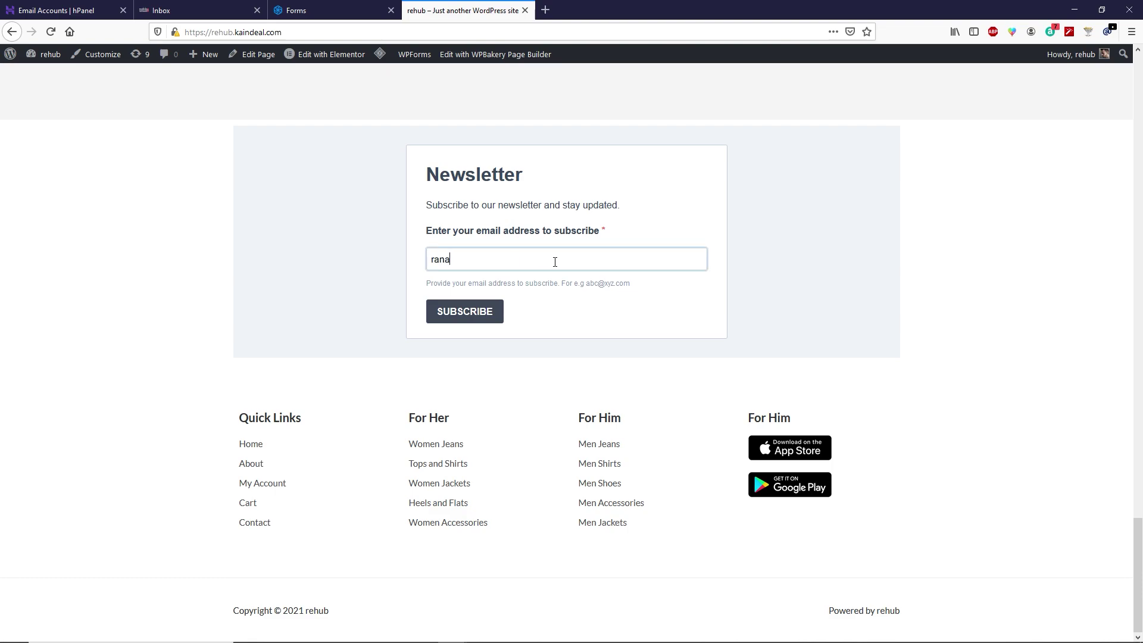
left_click(492, 311)
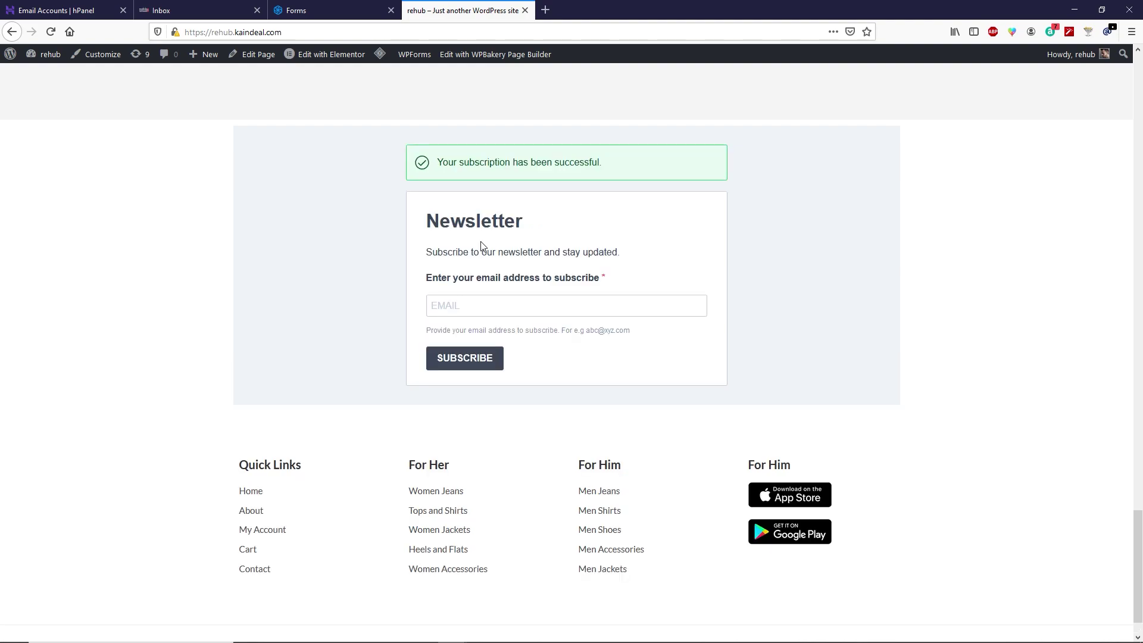
left_click(336, 10)
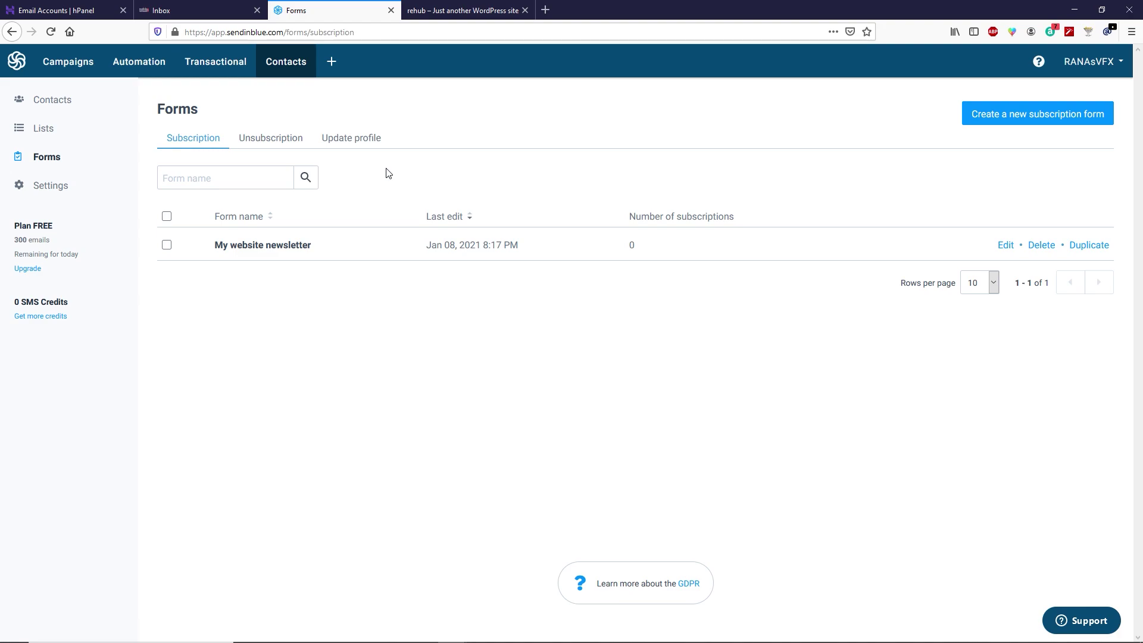
Step: Start a new email template under Campaigns > Templates named 'Wellcome Message'
left_click(53, 70)
left_click(68, 166)
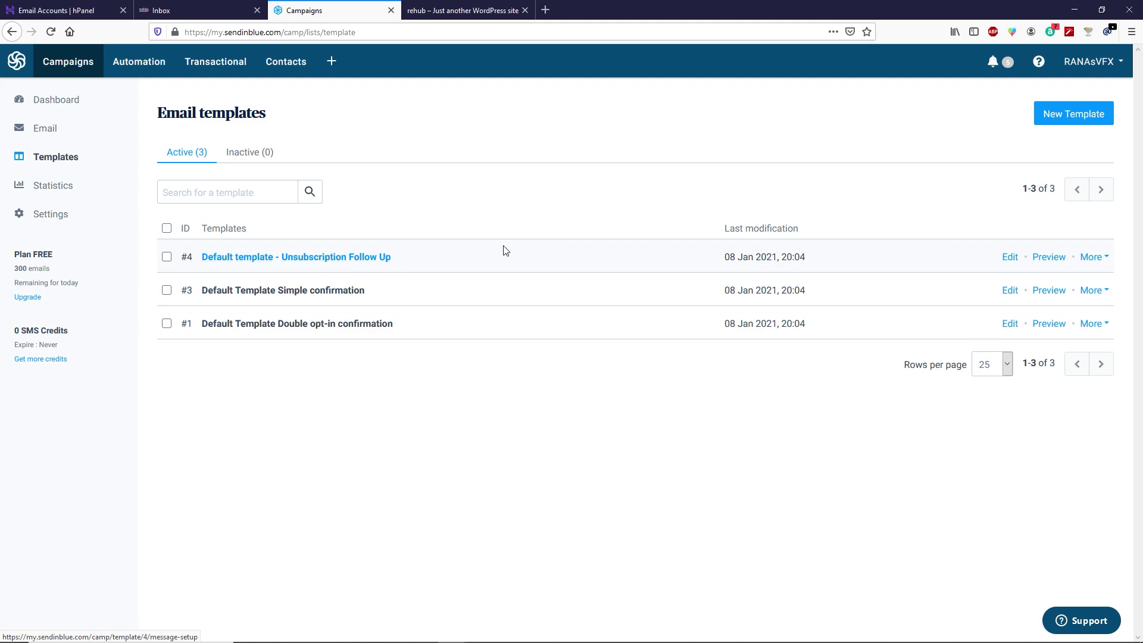
left_click(1055, 128)
left_click(358, 232)
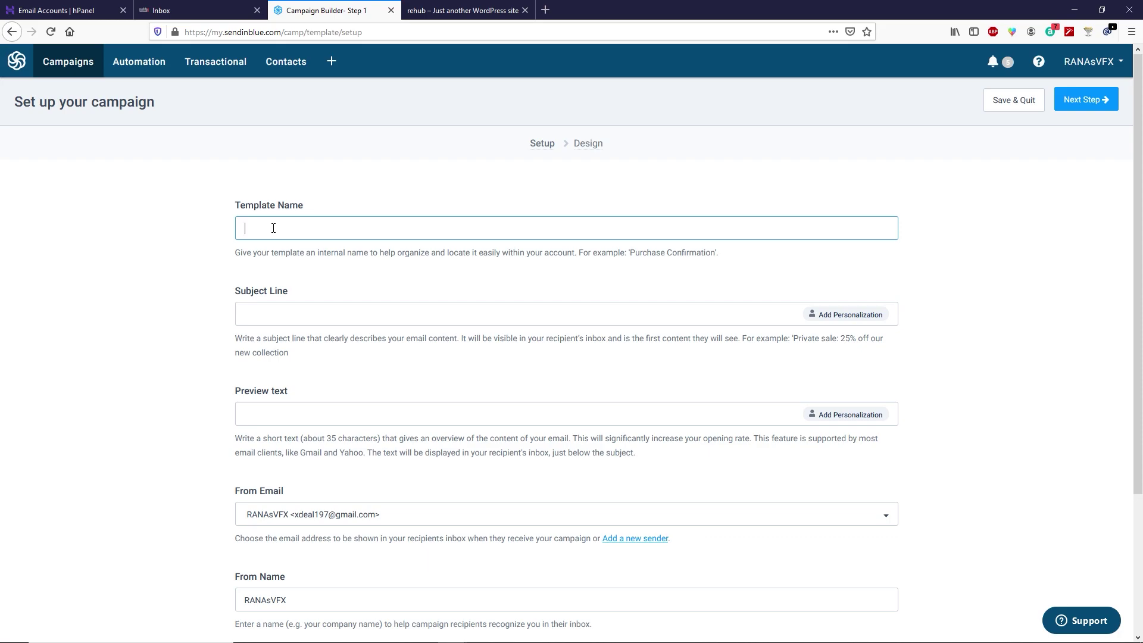
type("Wellcome Message")
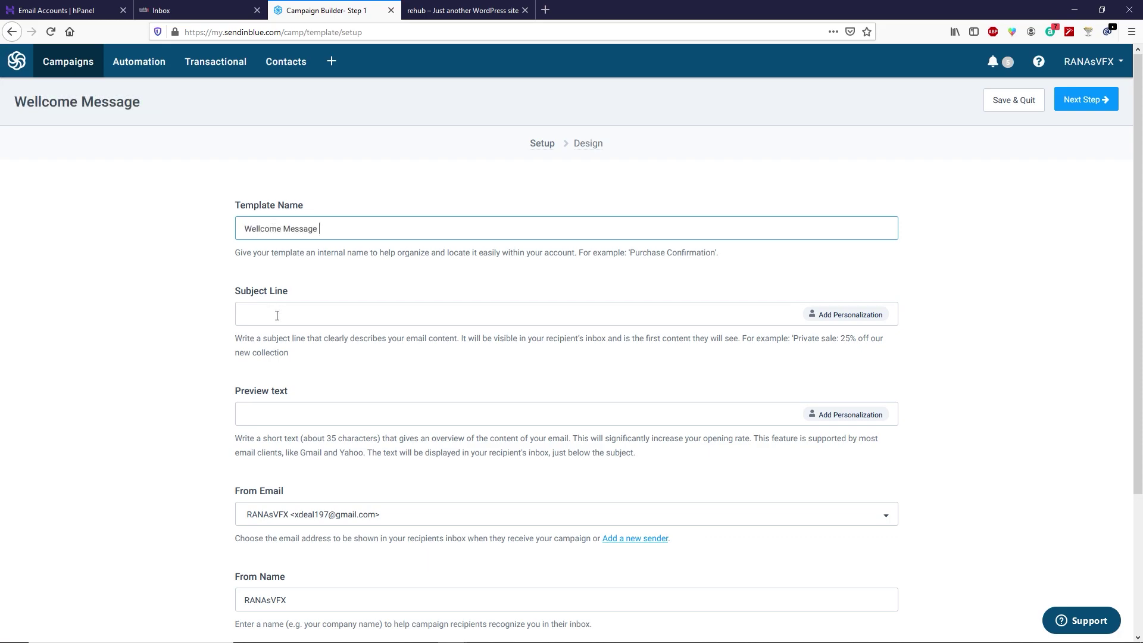
Step: Set subject 'Thanks for subscribing', preview text 'Get your free goodies' and the site's contact address as sender
left_click(277, 315)
type("T")
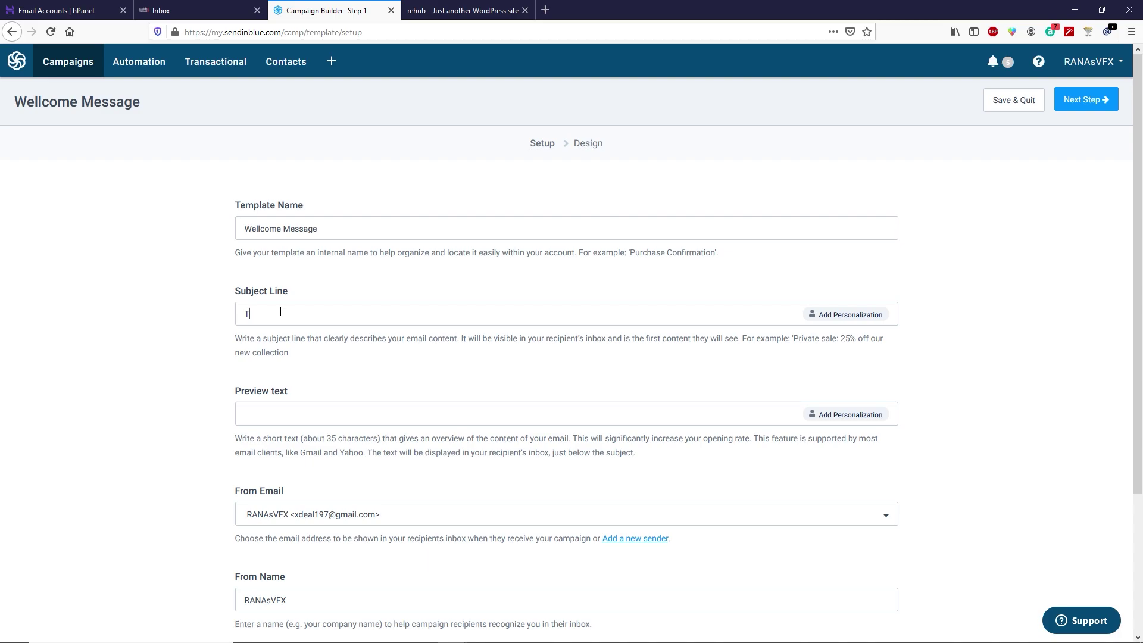
type("hanks for subscribing")
left_click(294, 416)
type("Get your free goodies")
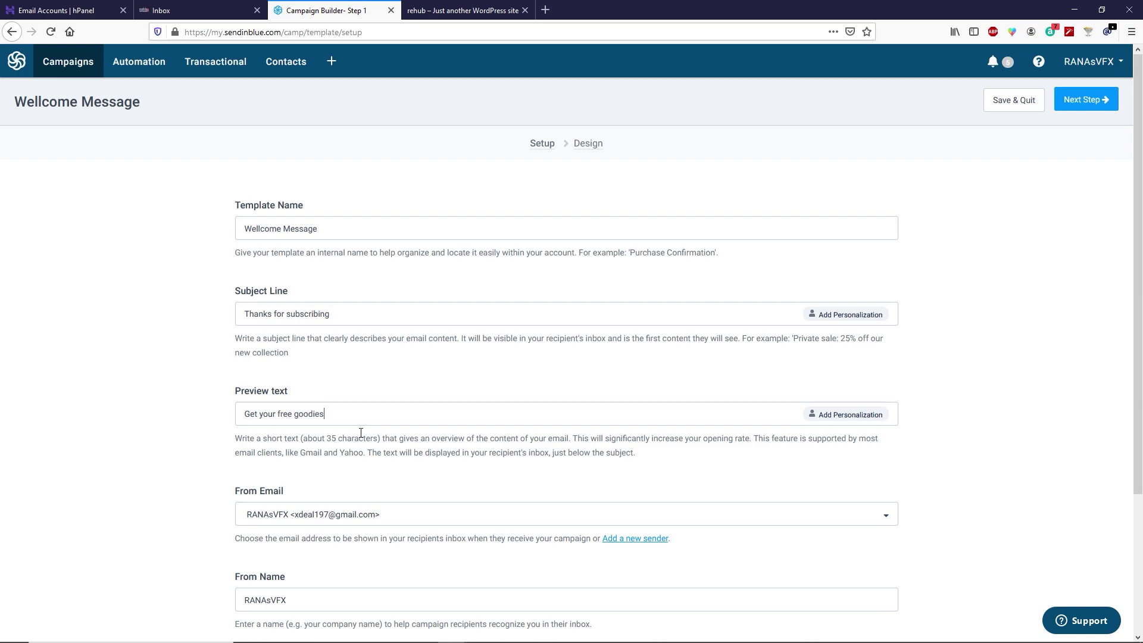
scroll(361, 433, "down", 3)
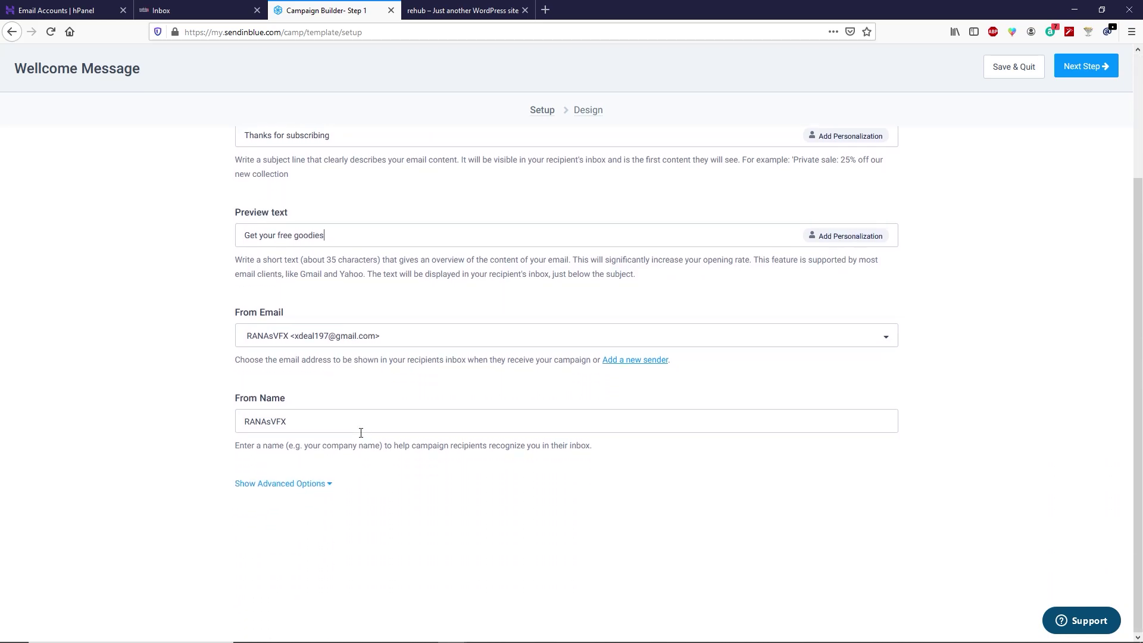
left_click(320, 335)
left_click(318, 349)
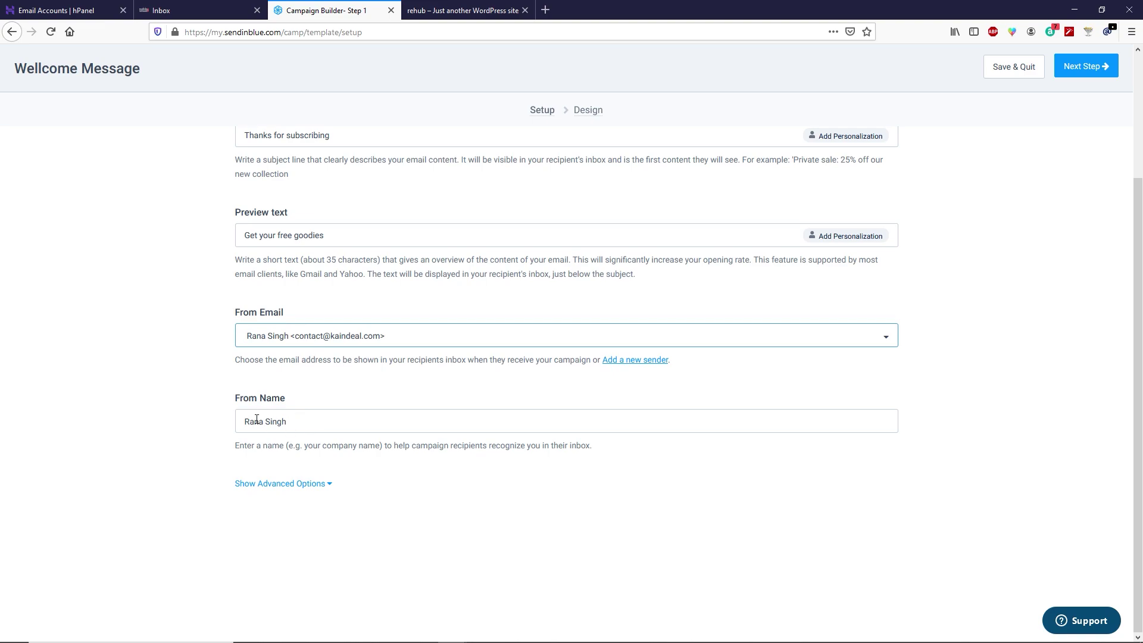
scroll(327, 427, "up", 3)
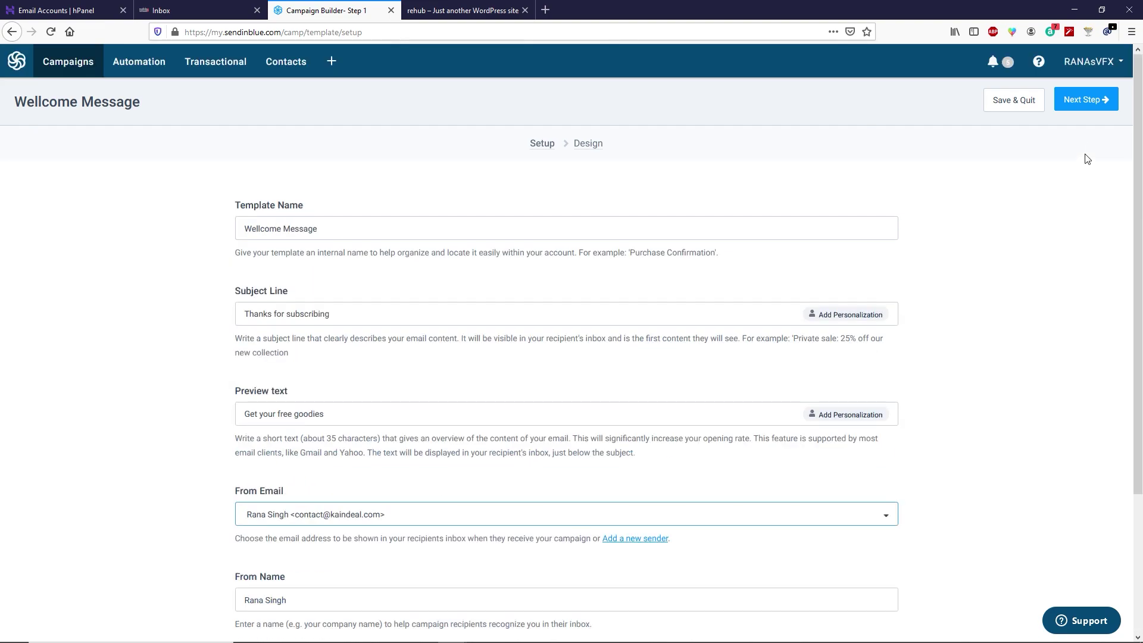
left_click(1094, 106)
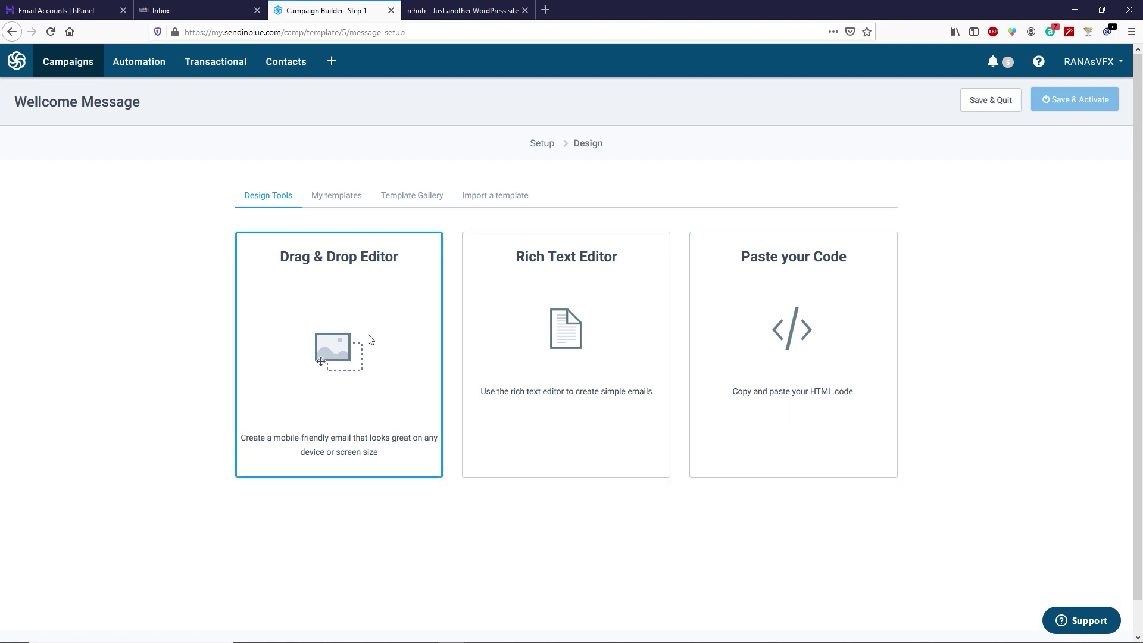
Step: Choose the drag-and-drop designer and delete the two-column image block from the Wellcome Message template
left_click(347, 345)
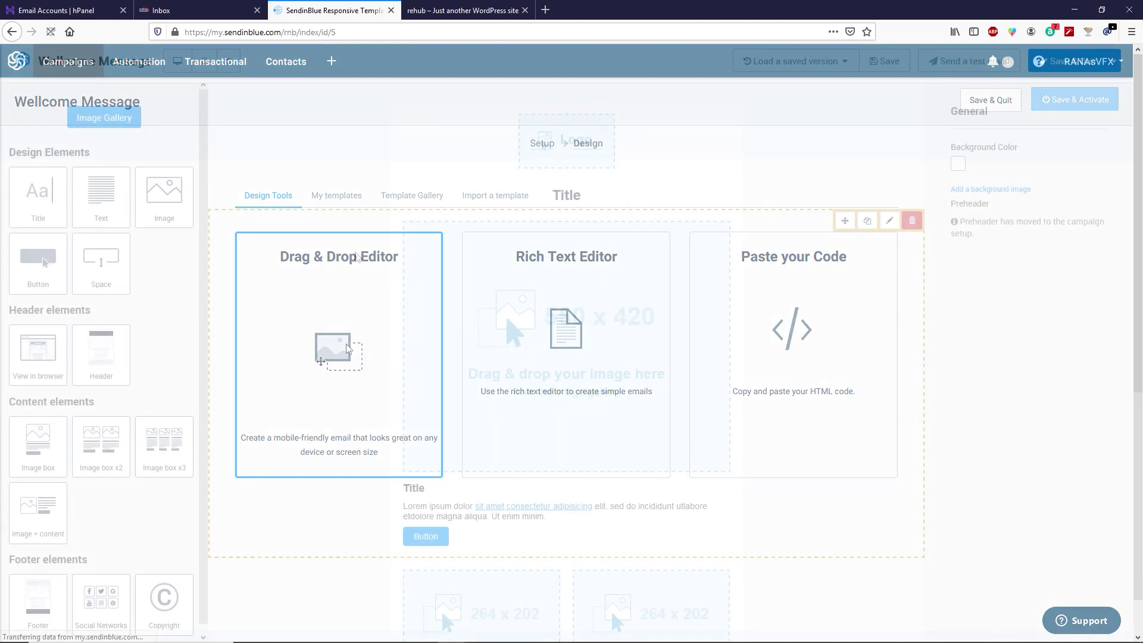
scroll(357, 257, "down", 6)
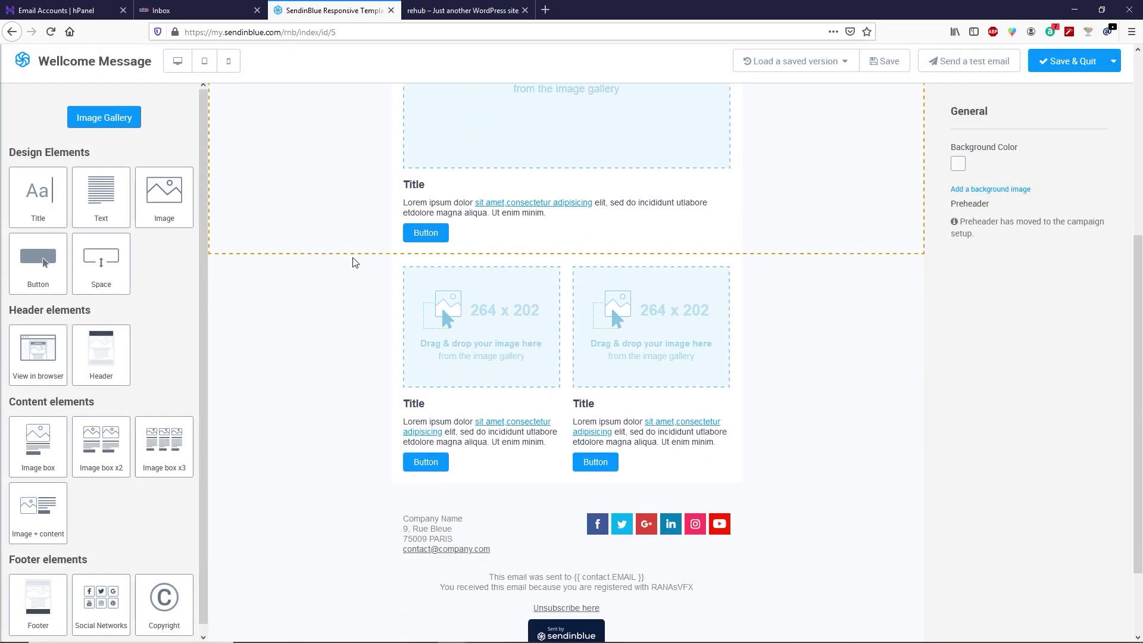
scroll(334, 300, "up", 6)
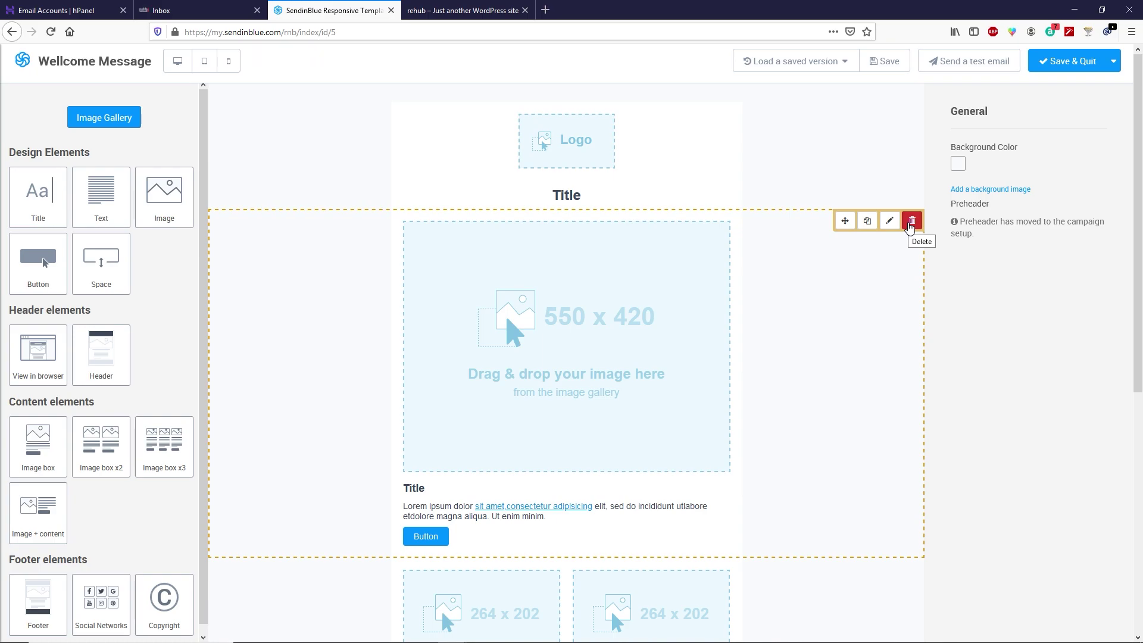
scroll(417, 515, "down", 3)
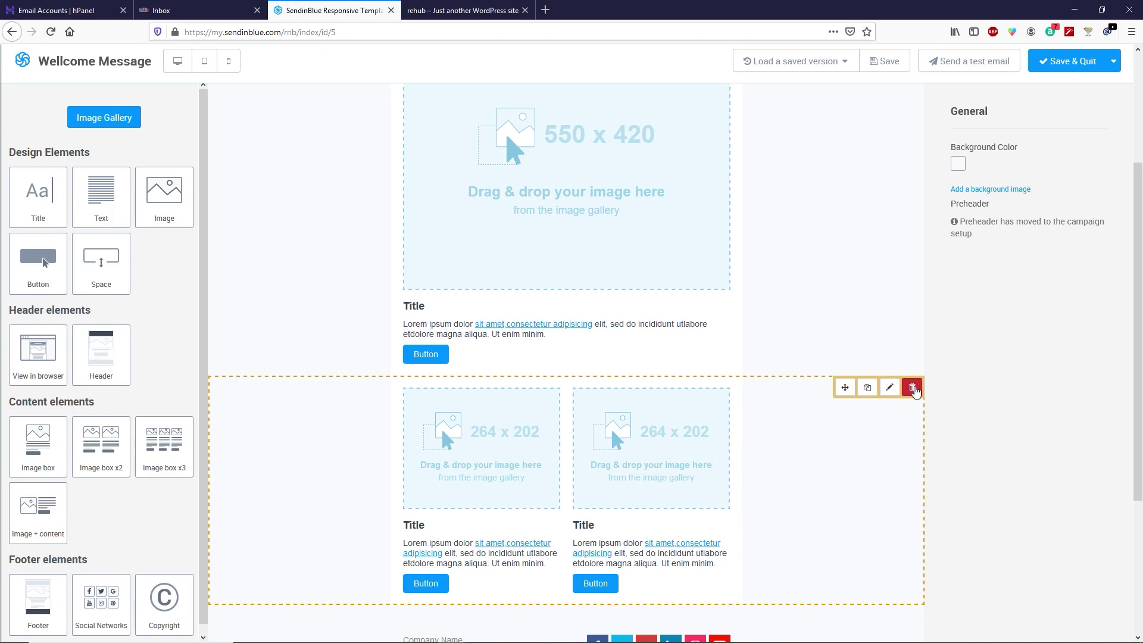
left_click(912, 388)
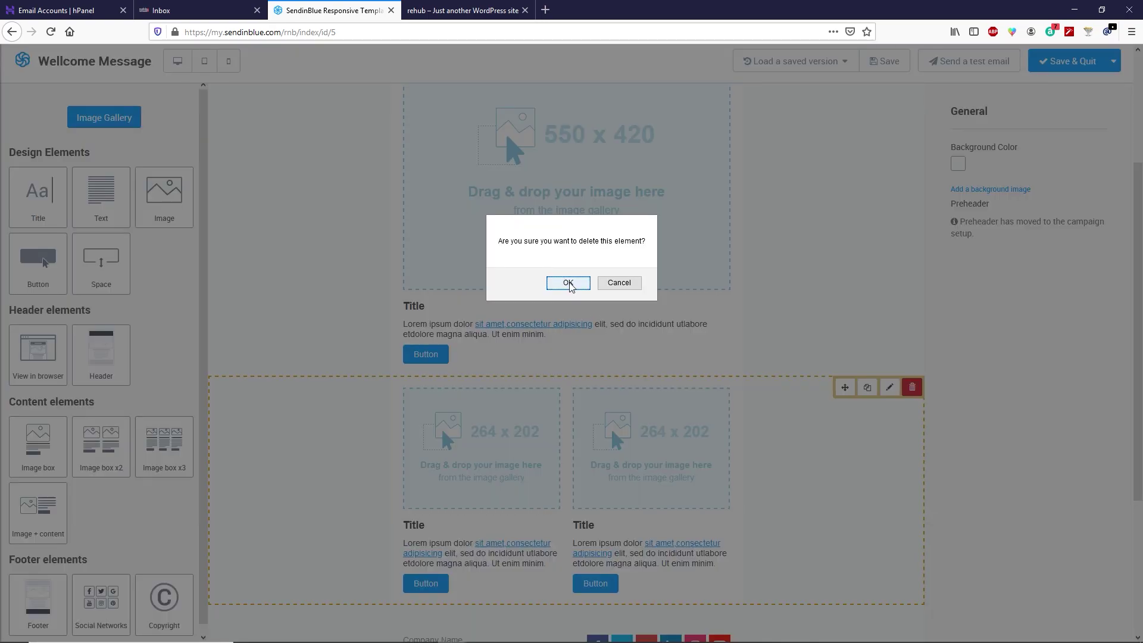
left_click(568, 284)
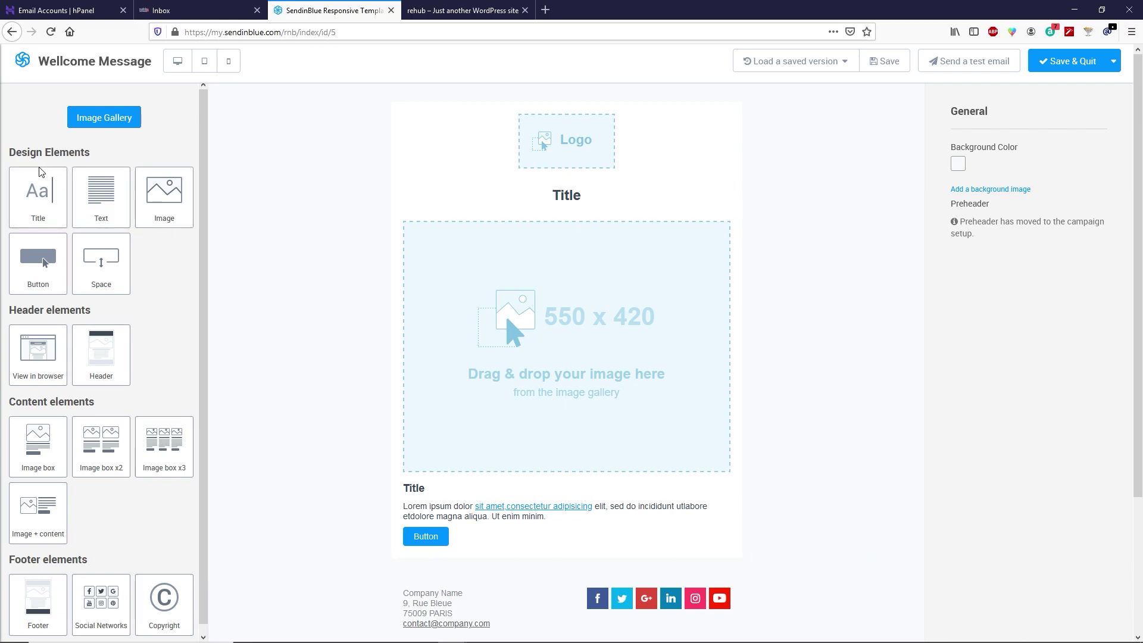
Step: Add an image block below the main content, edit the title text, then save and quit
left_click_drag(156, 197, 444, 552)
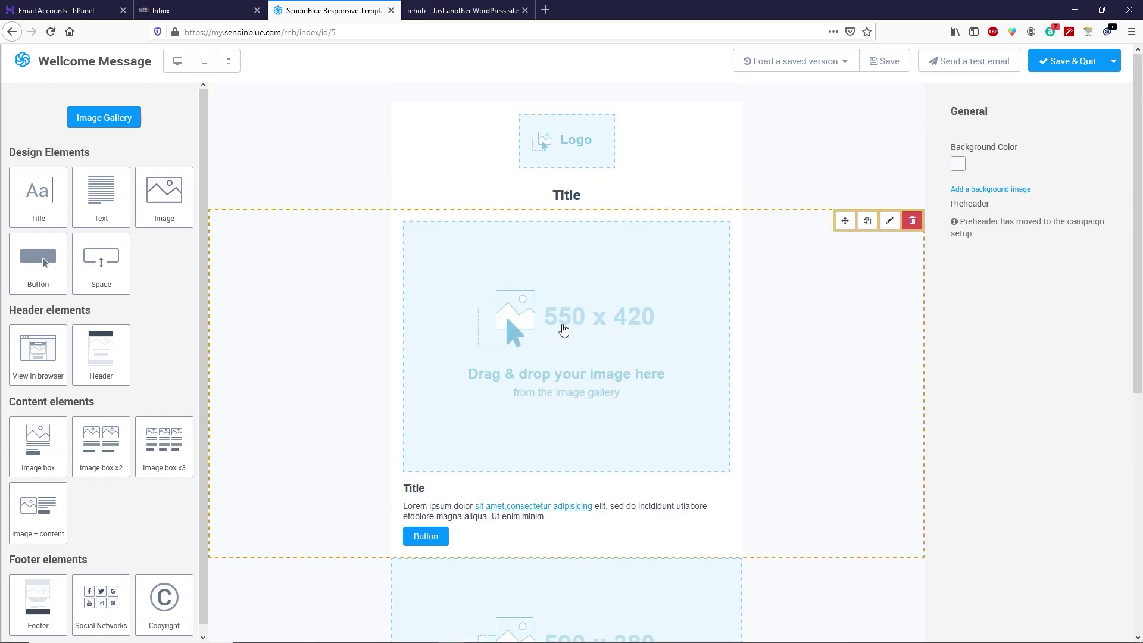
left_click(578, 197)
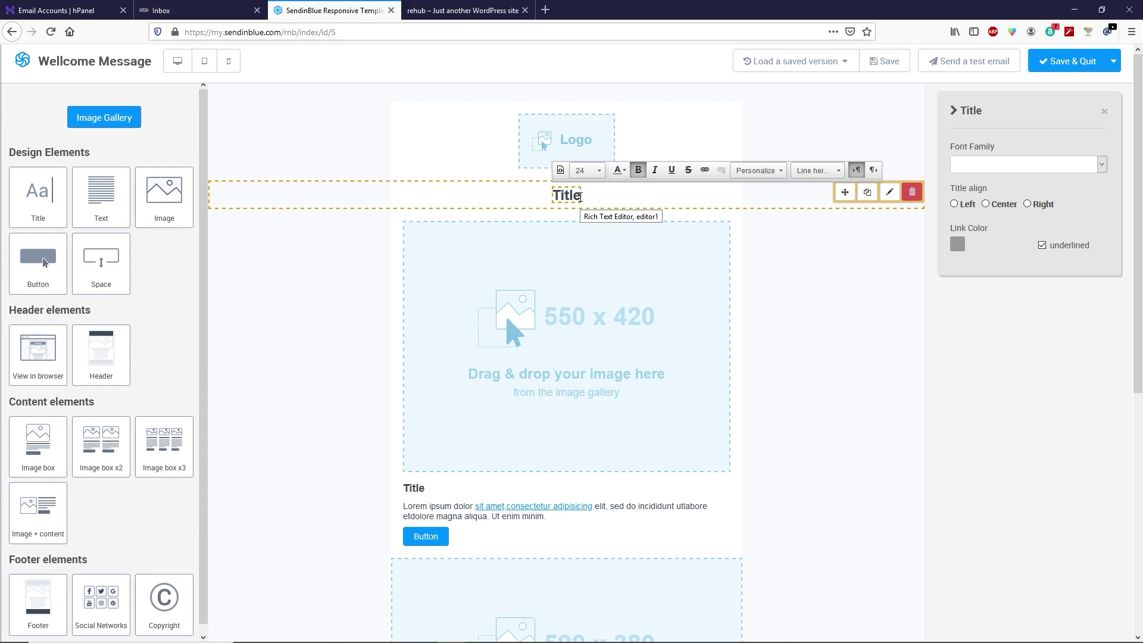
key("BackSpace")
key("BackSpace")
key("BackSpace")
key("BackSpace")
key("BackSpace")
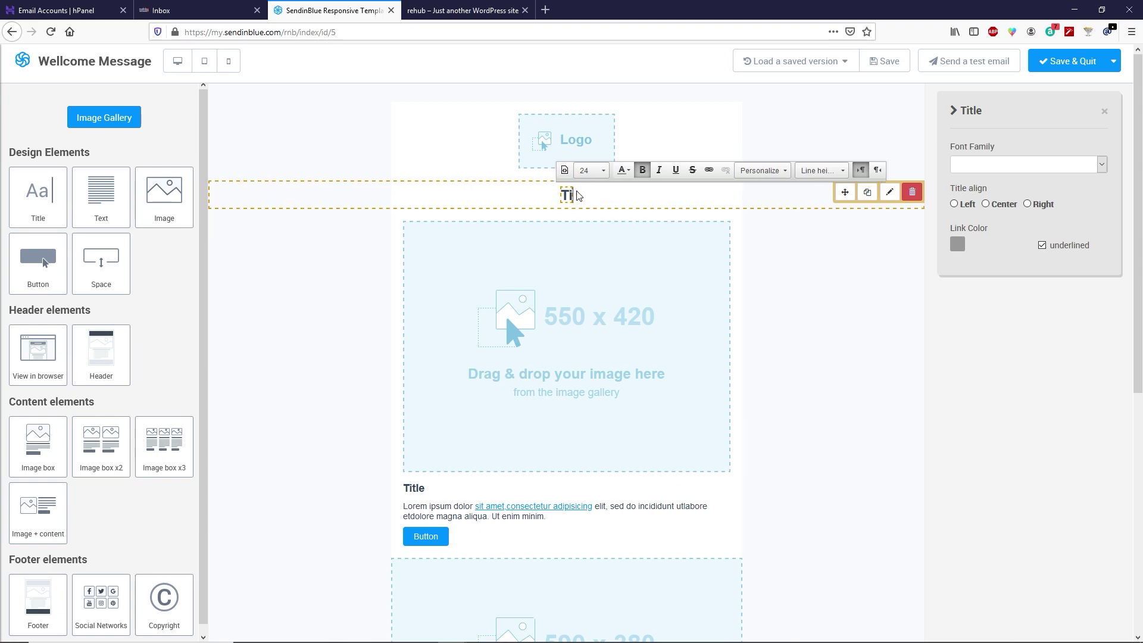
type("M")
key("BackSpace")
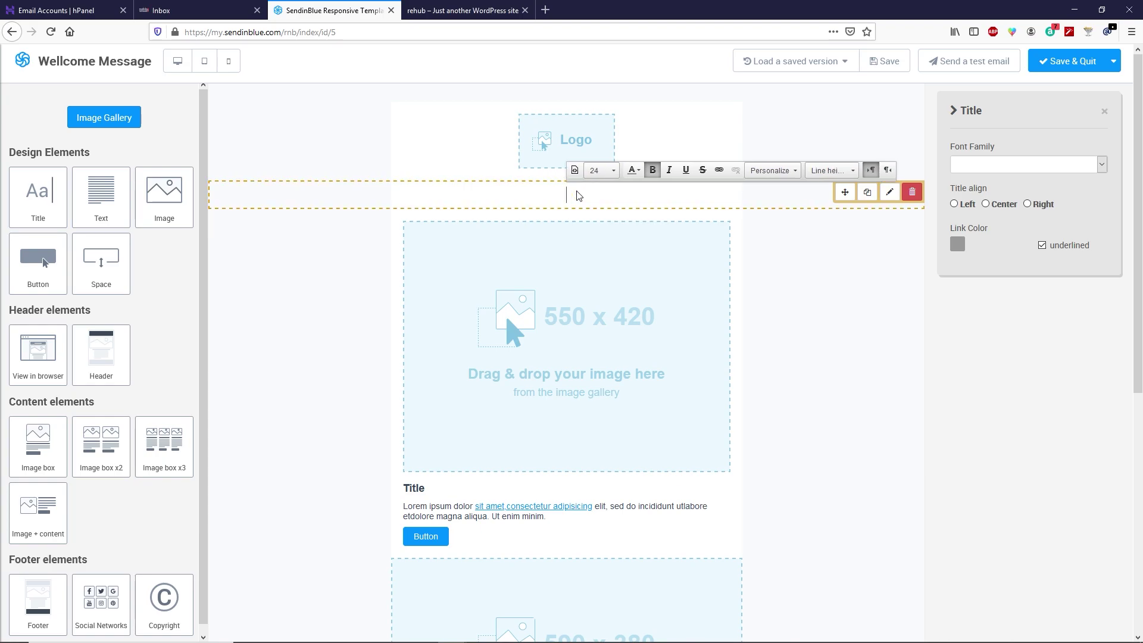
left_click(250, 332)
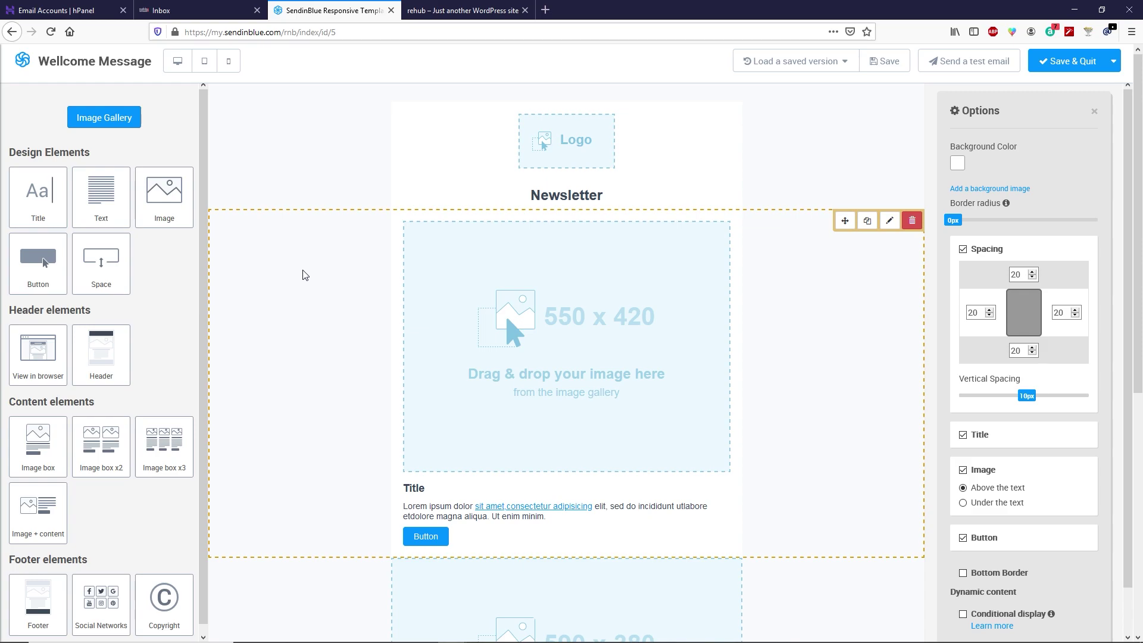
scroll(137, 320, "down", 1)
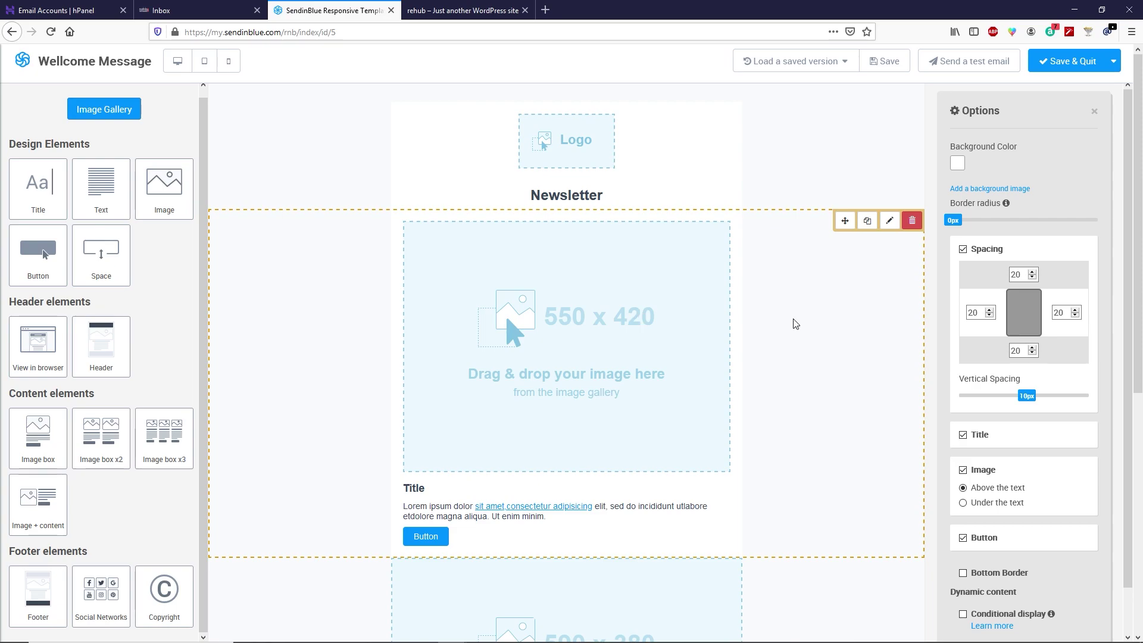
left_click(1076, 64)
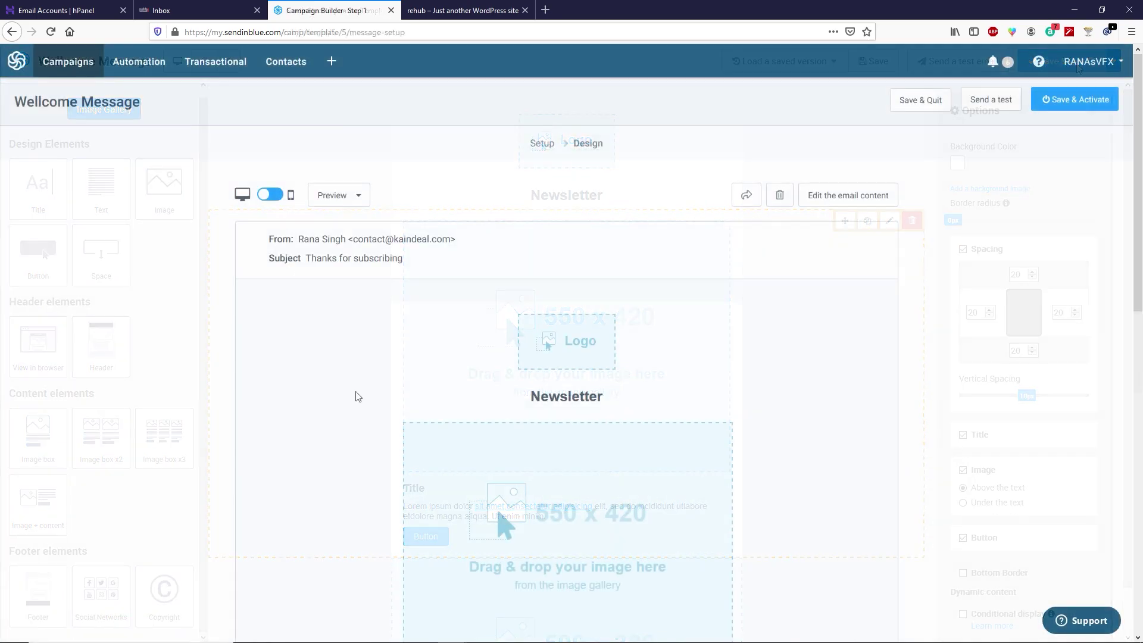
Step: Save and activate the Wellcome Message template, close it, and go to the Automation section
scroll(587, 384, "down", 10)
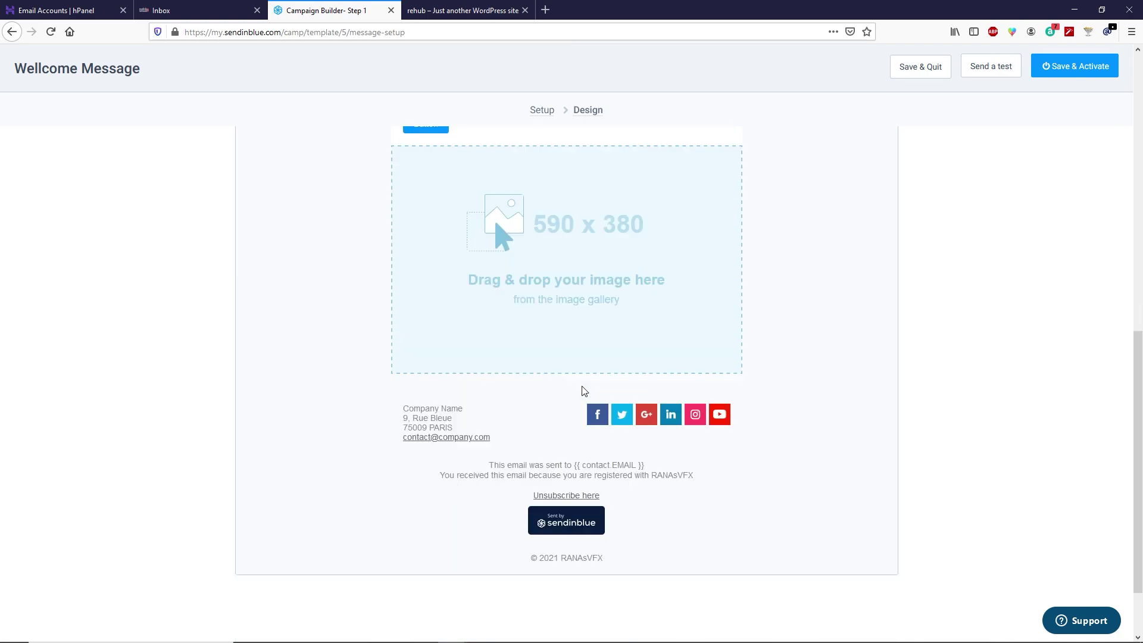
scroll(574, 392, "up", 5)
scroll(572, 392, "up", 5)
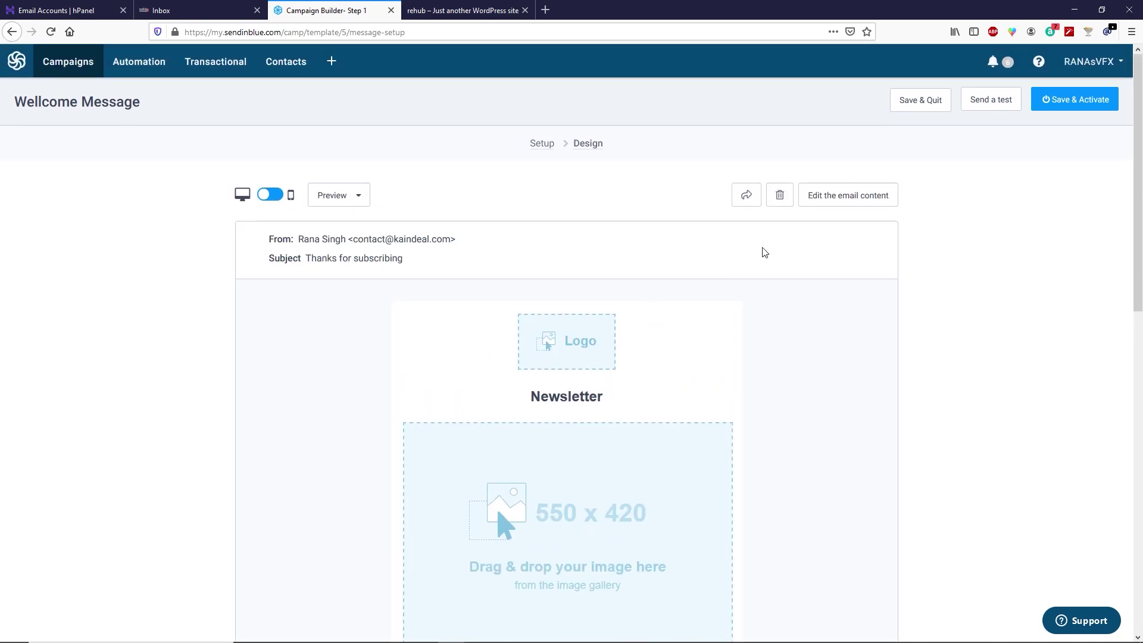
left_click(1068, 107)
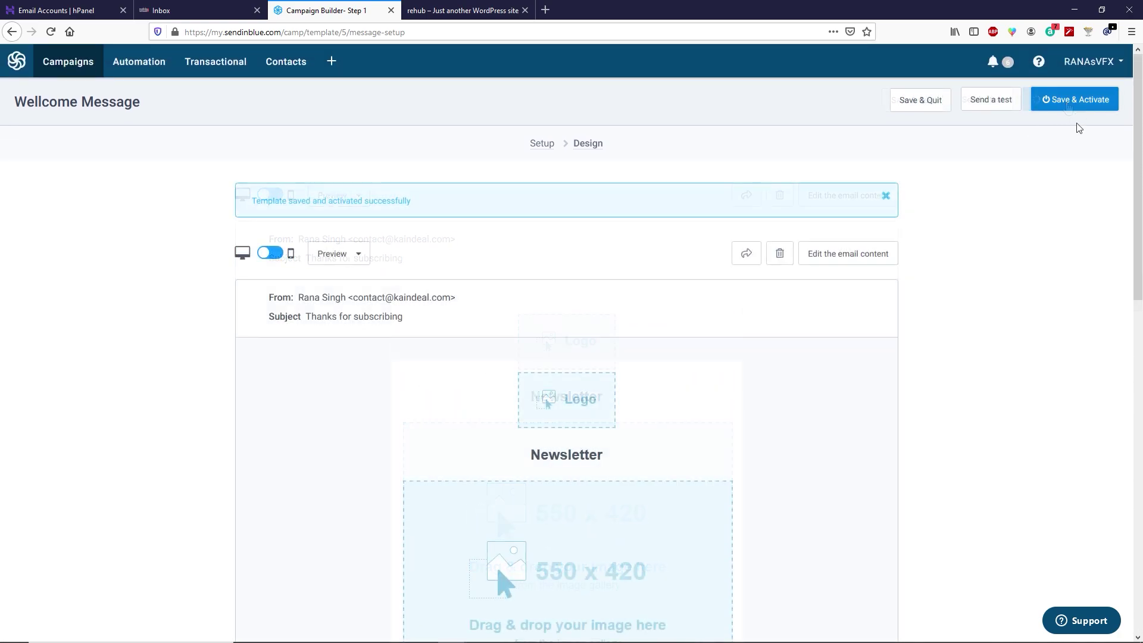
left_click(918, 108)
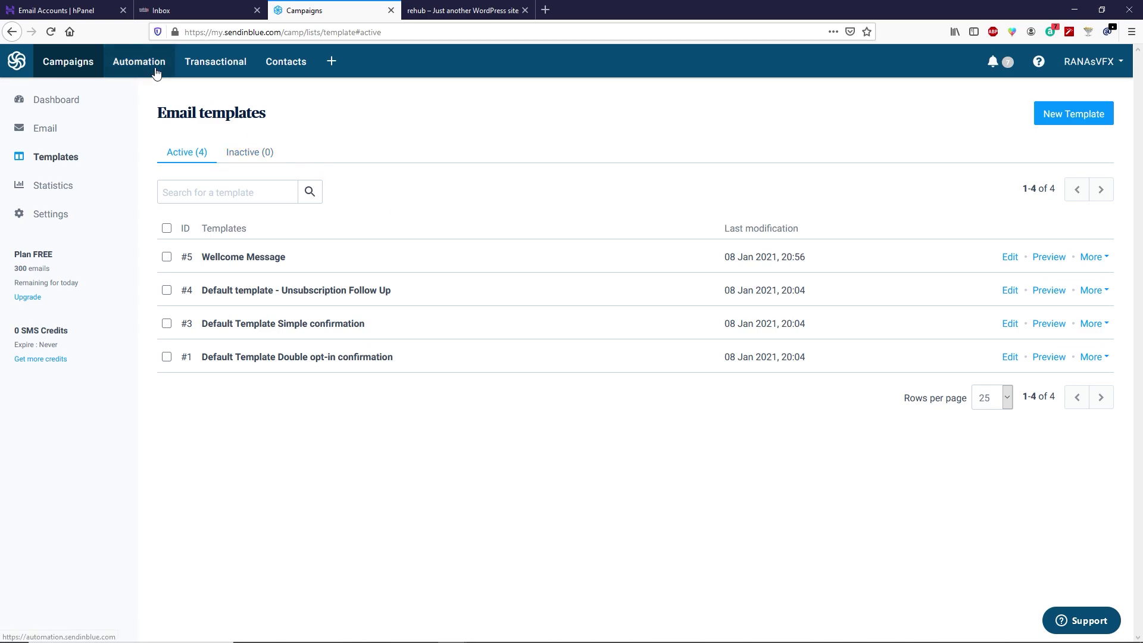
left_click(143, 73)
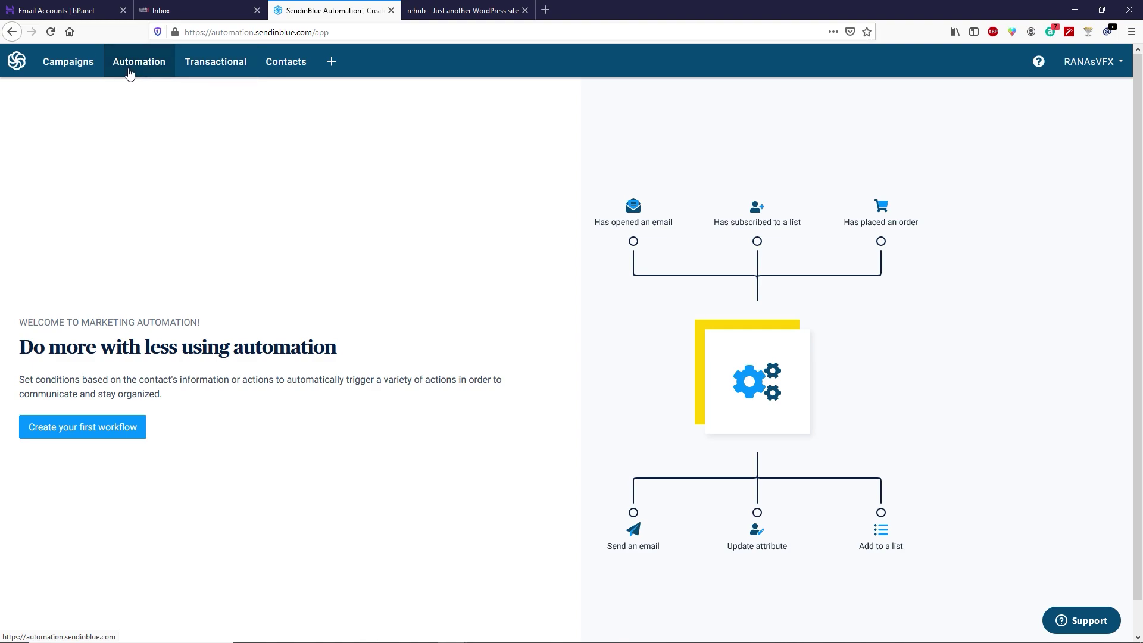
Step: Browse the Apps catalogue and its Premium plan note, then start creating a first automation workflow
left_click(330, 68)
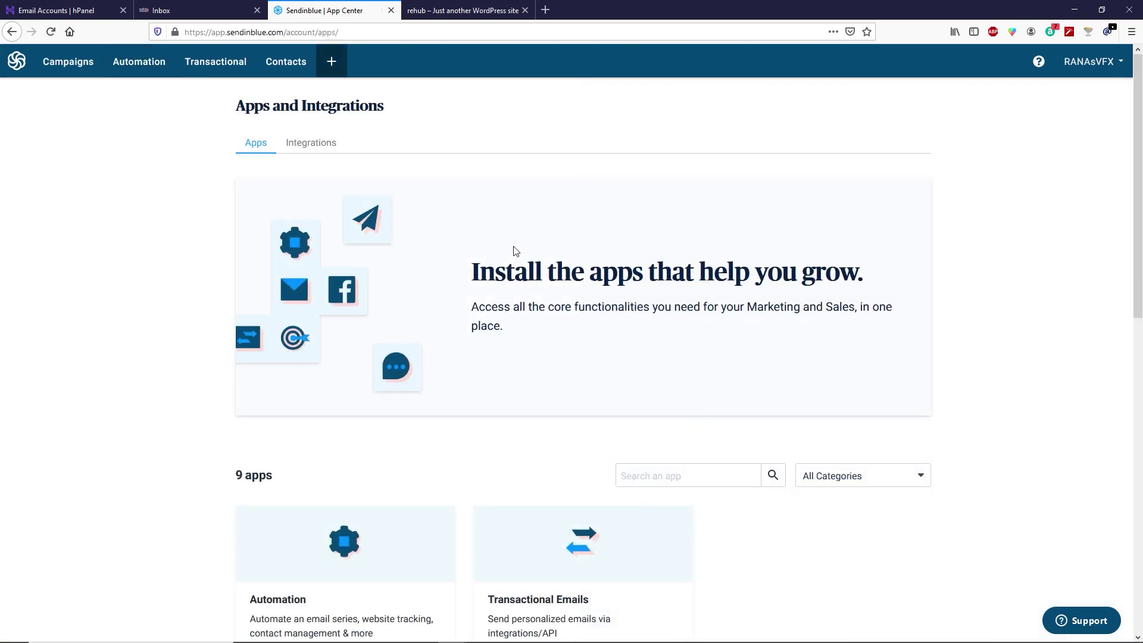
scroll(515, 248, "down", 7)
scroll(369, 208, "up", 1)
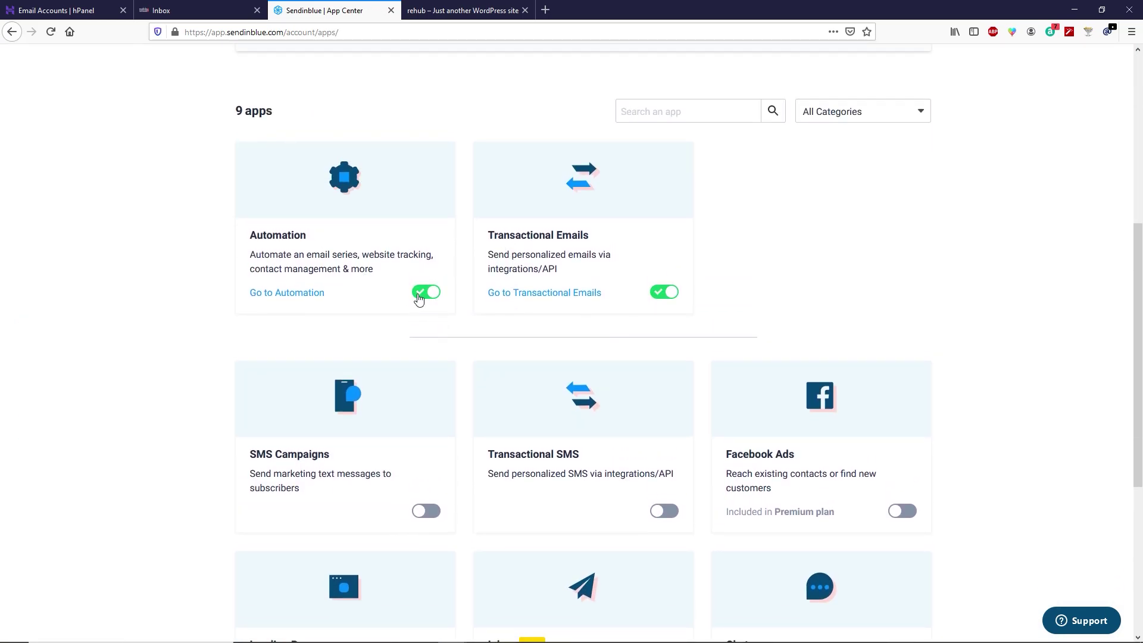
scroll(417, 307, "down", 4)
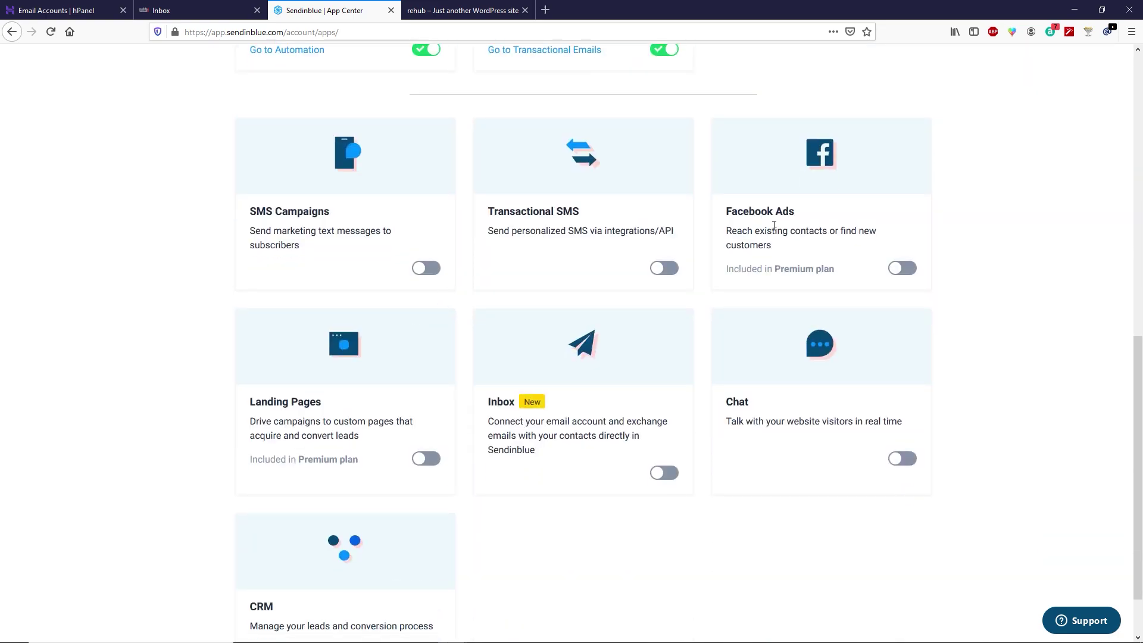
left_click_drag(787, 268, 836, 269)
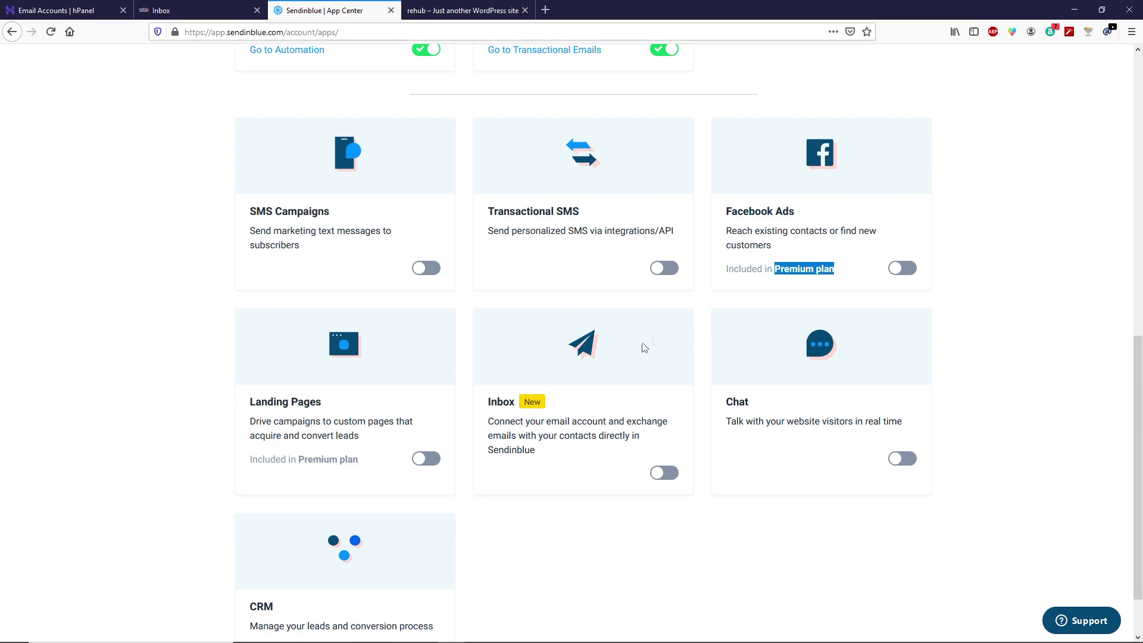
scroll(669, 332, "up", 10)
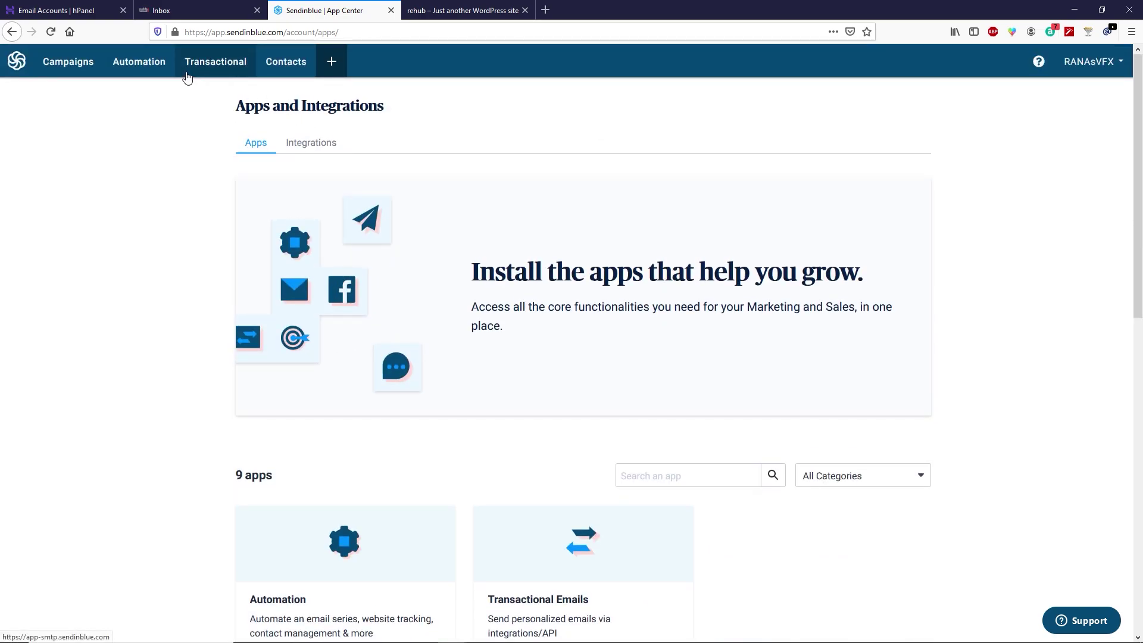
left_click(147, 75)
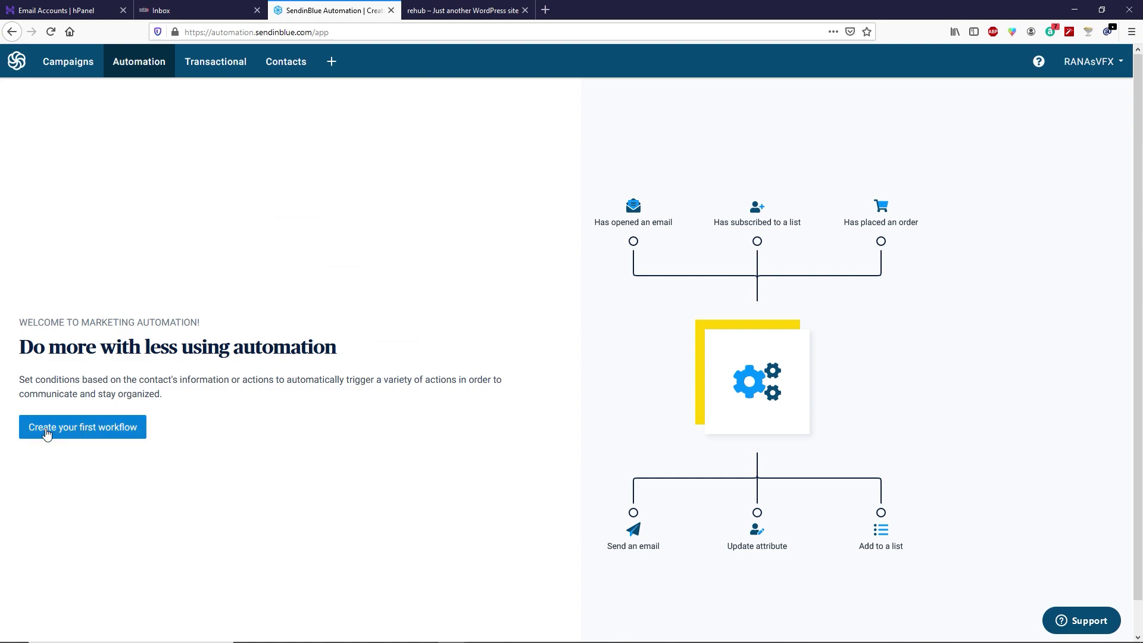
left_click(87, 435)
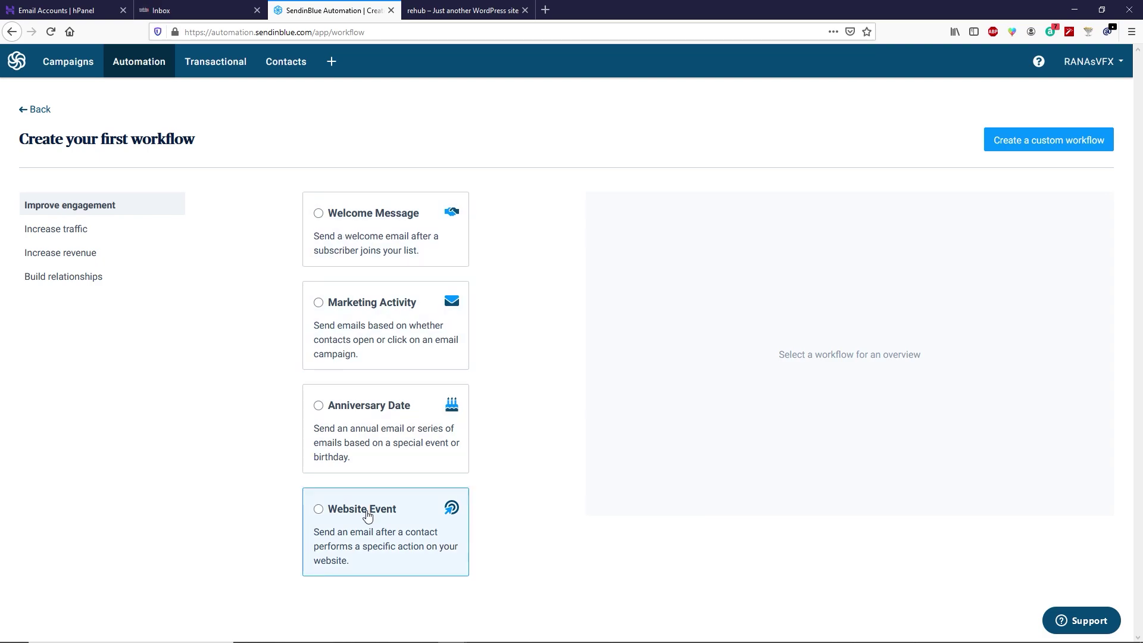
Step: Create a custom workflow named 'Welcome Email' and request transactional email activation
left_click(1033, 153)
left_click(390, 284)
type("Welcome Email")
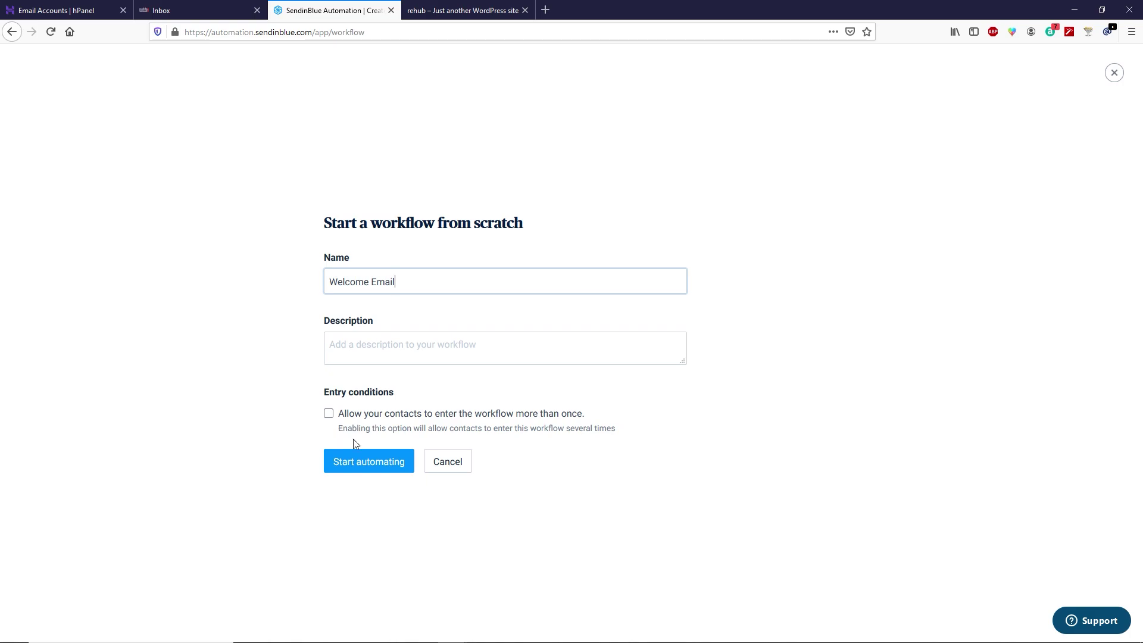
left_click(370, 464)
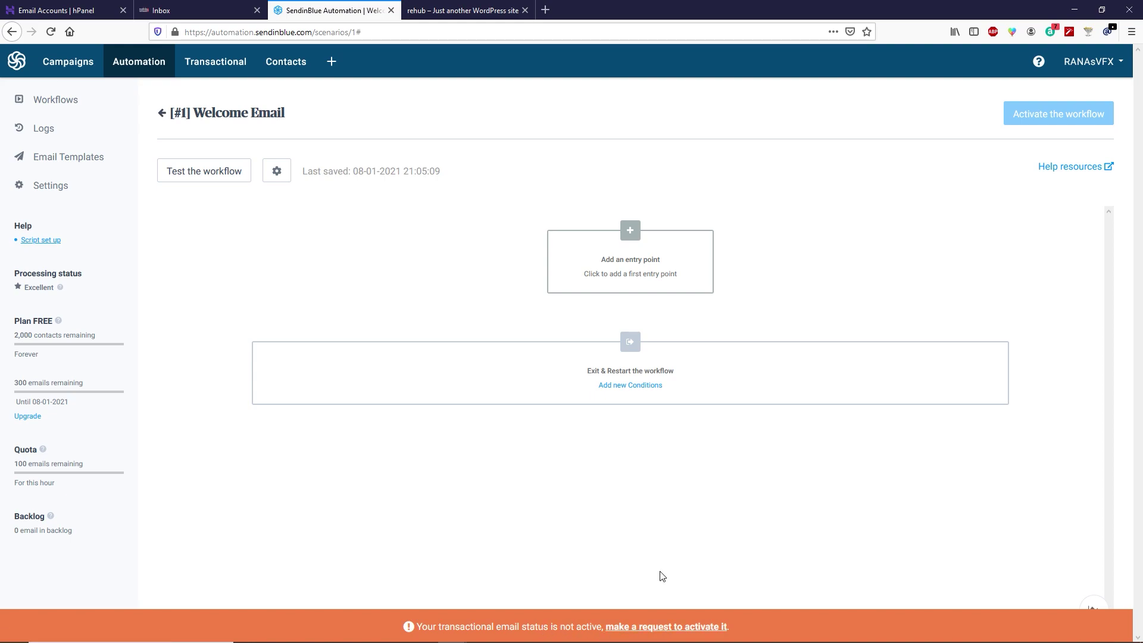
left_click(664, 626)
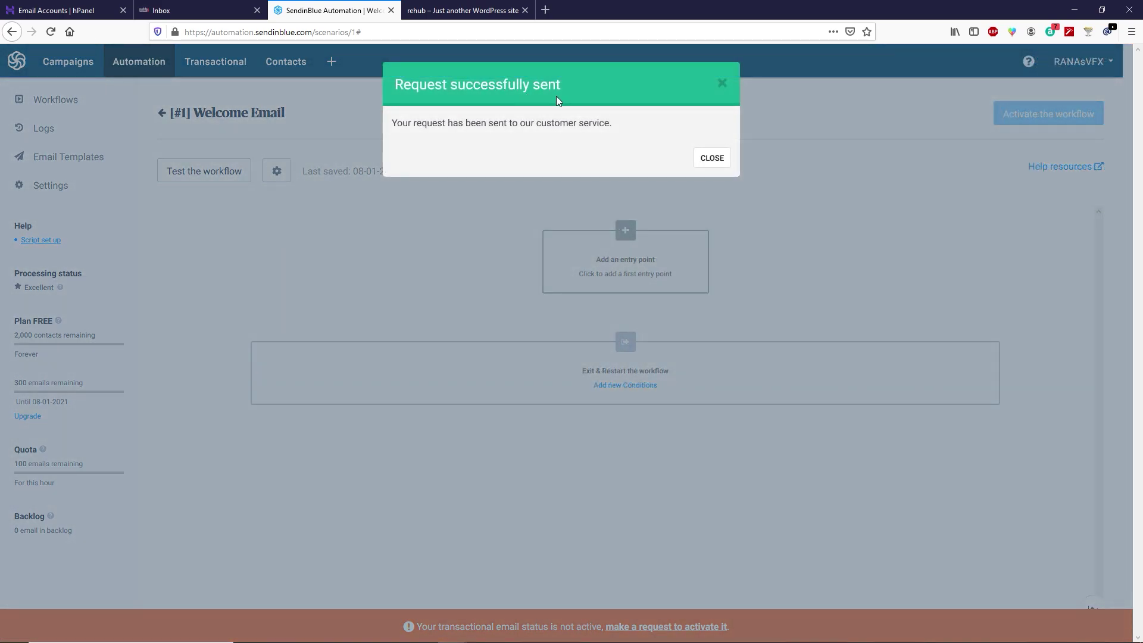
left_click(724, 159)
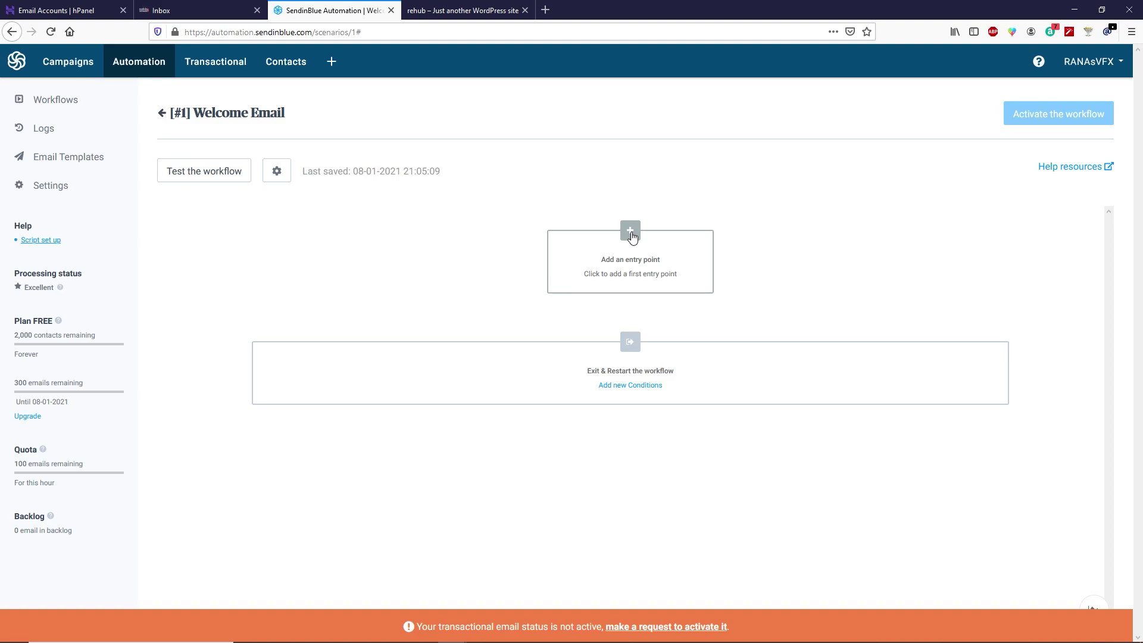
Step: Set the entry point to a contact submitting the My website newsletter form
left_click(632, 237)
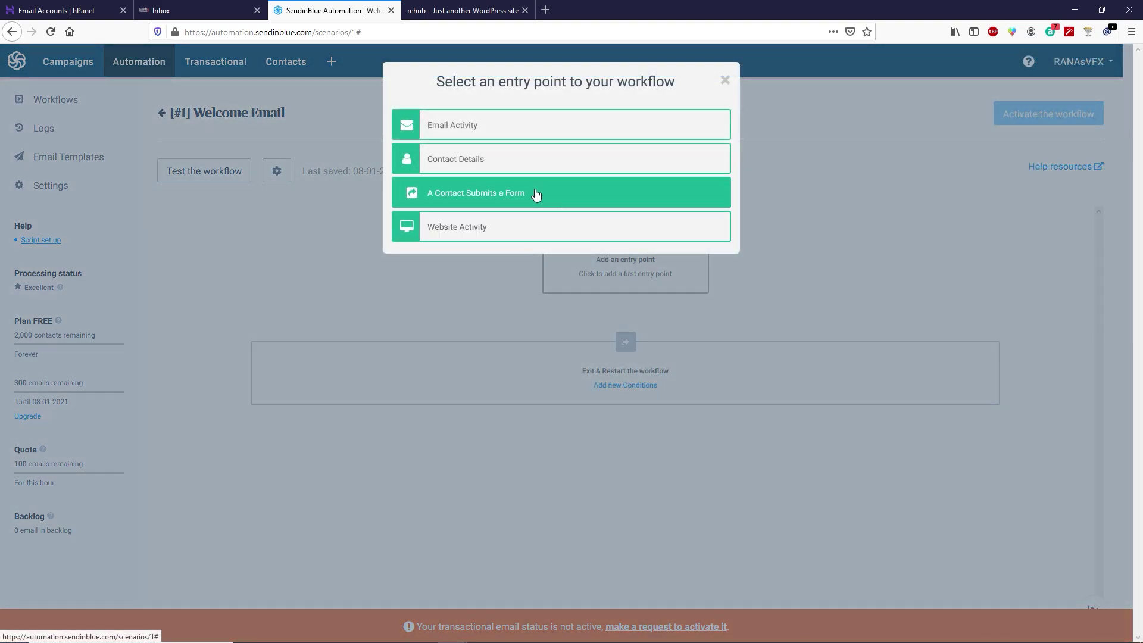
left_click(536, 192)
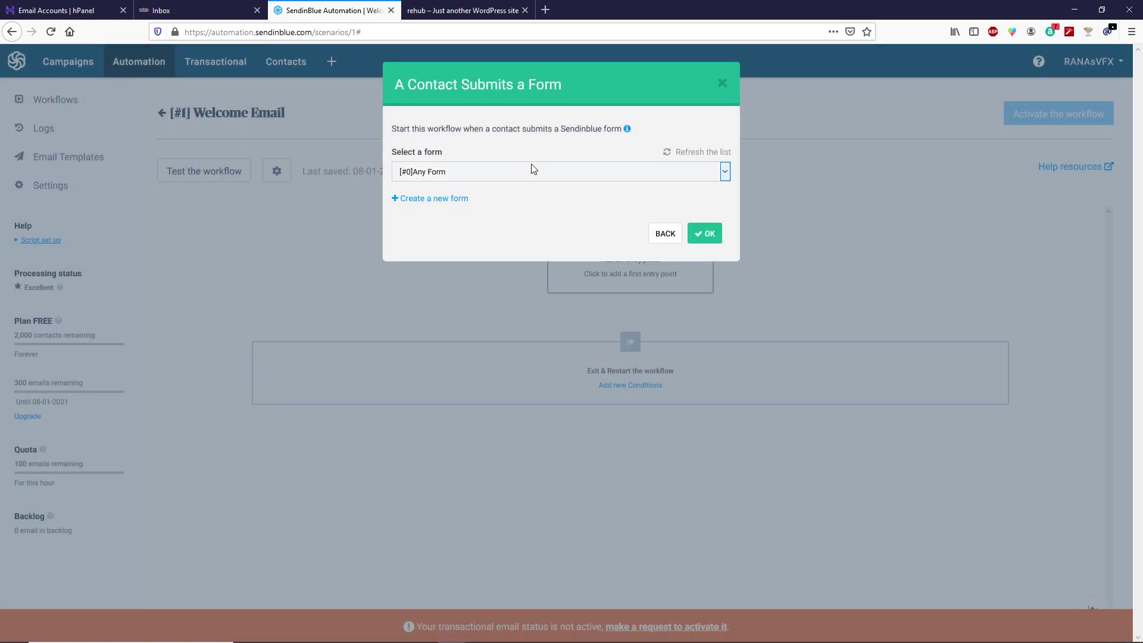
left_click(532, 167)
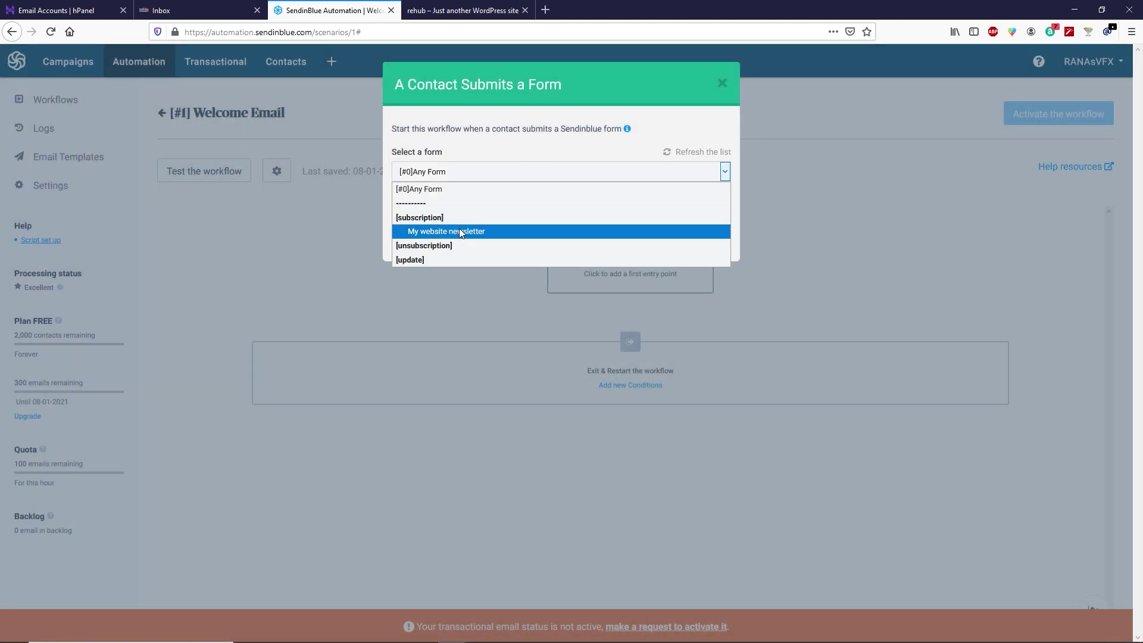
left_click(461, 231)
left_click(705, 232)
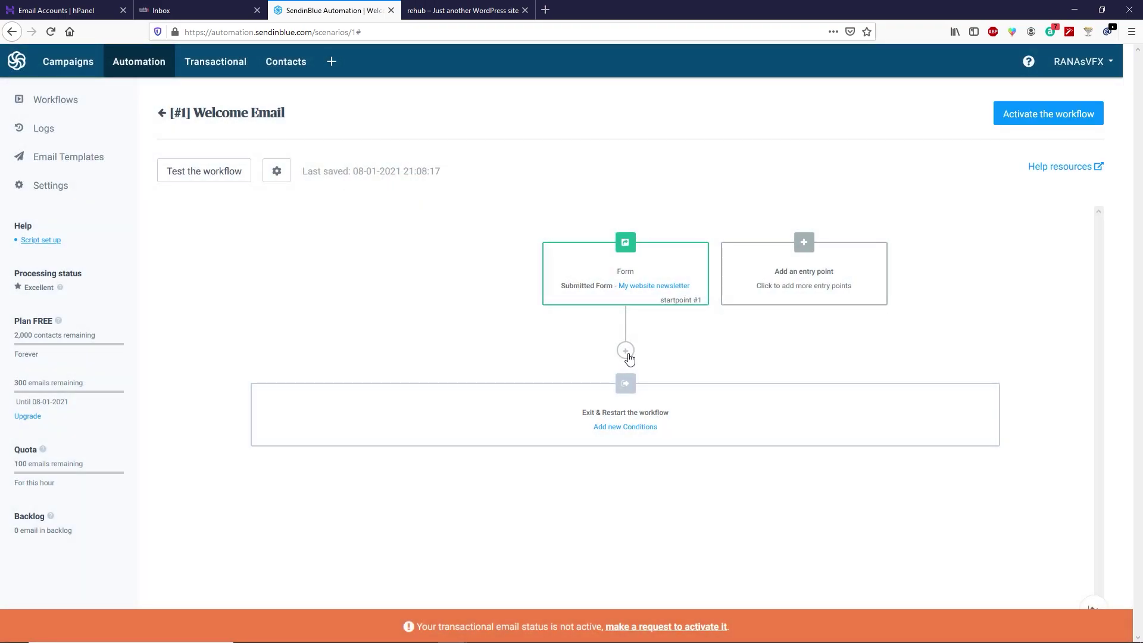
Step: Add a Send an email step using the [#5] Wellcome Message template after the form trigger
left_click(626, 350)
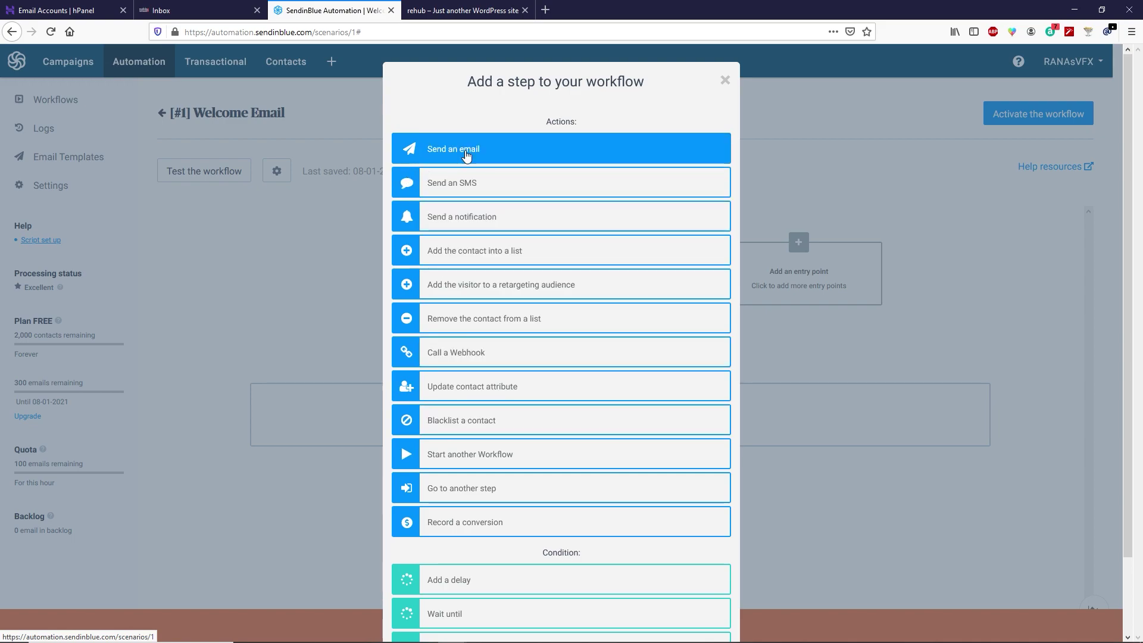
left_click(514, 152)
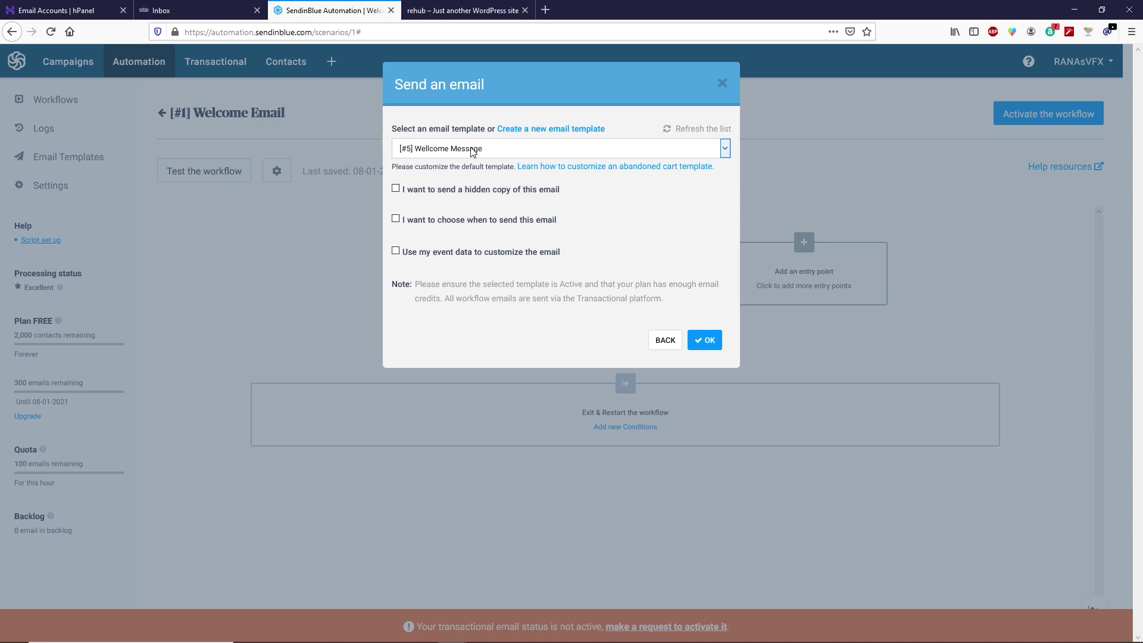
left_click(471, 150)
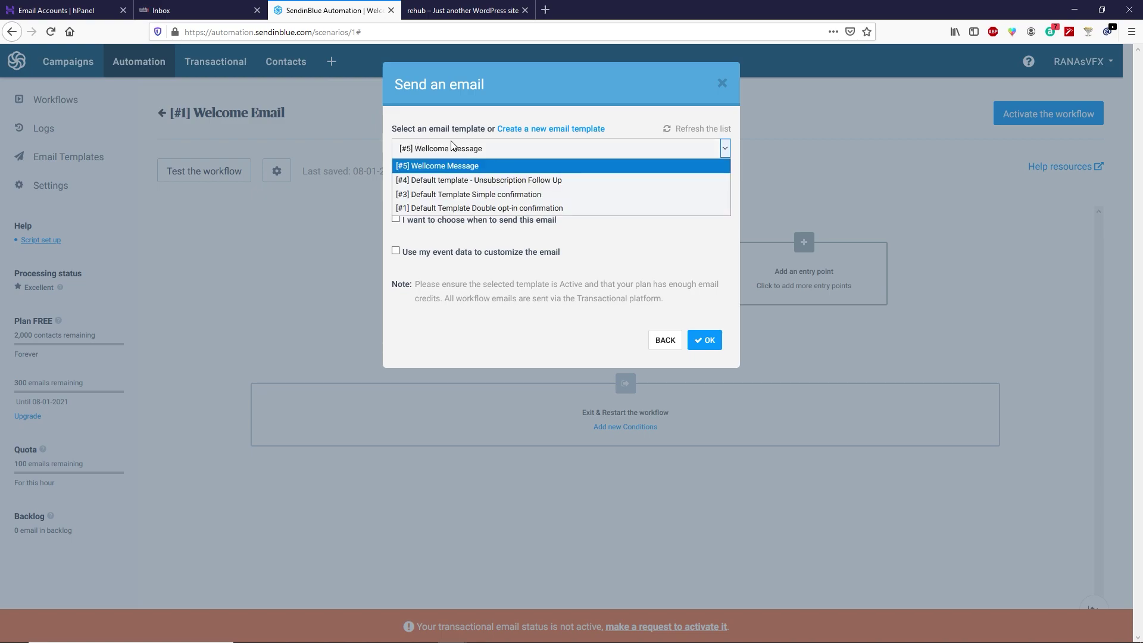
left_click(424, 168)
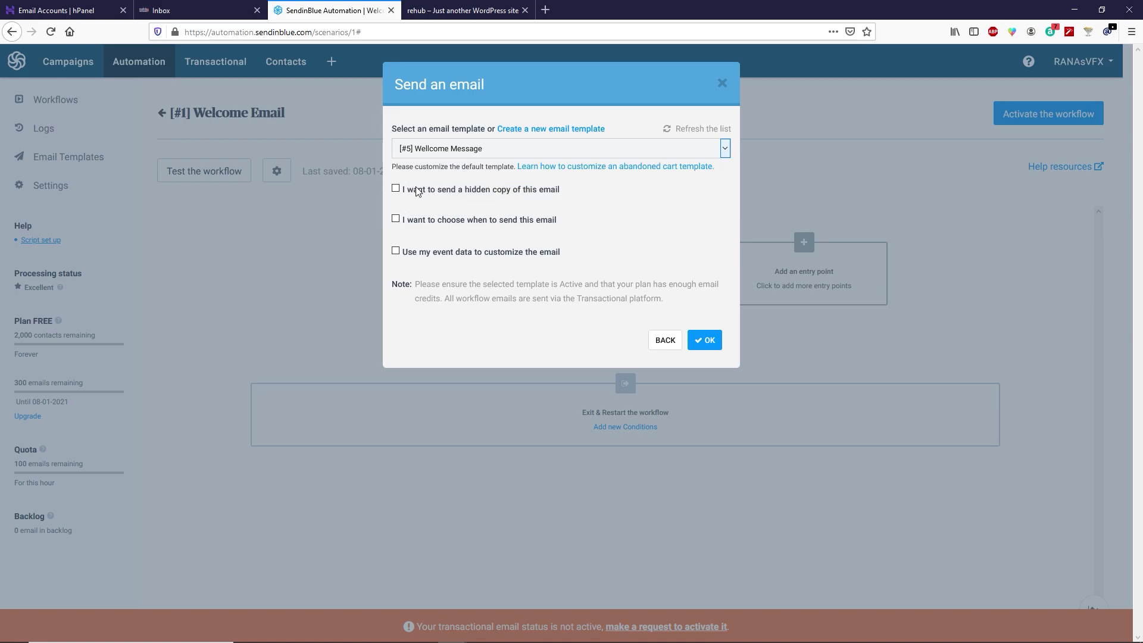
left_click(706, 342)
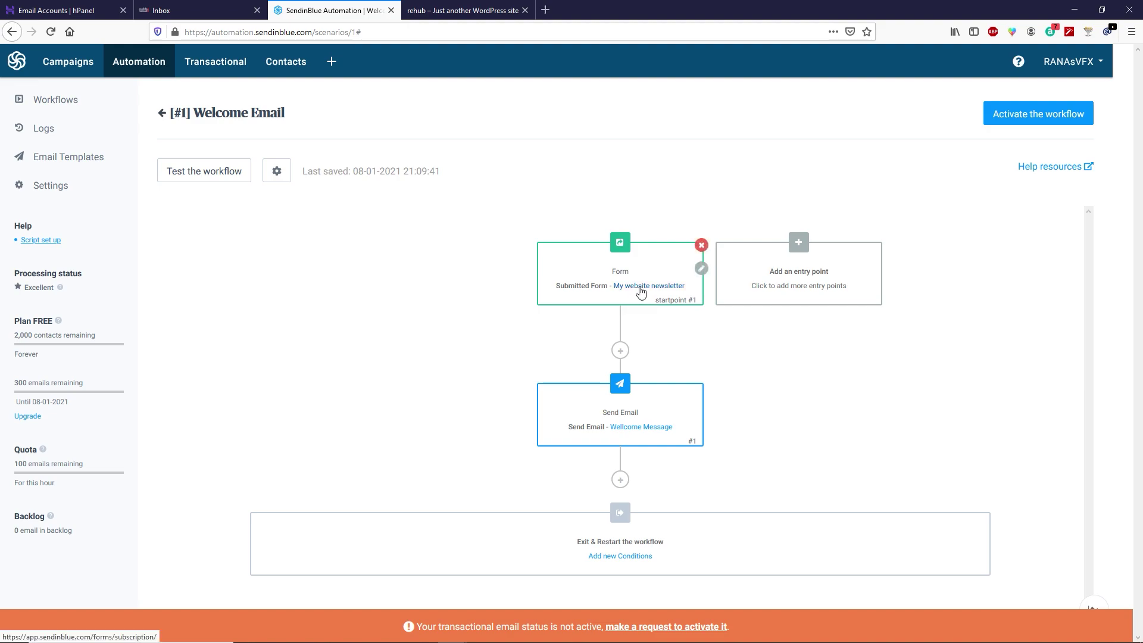
key("ctrl+Tab")
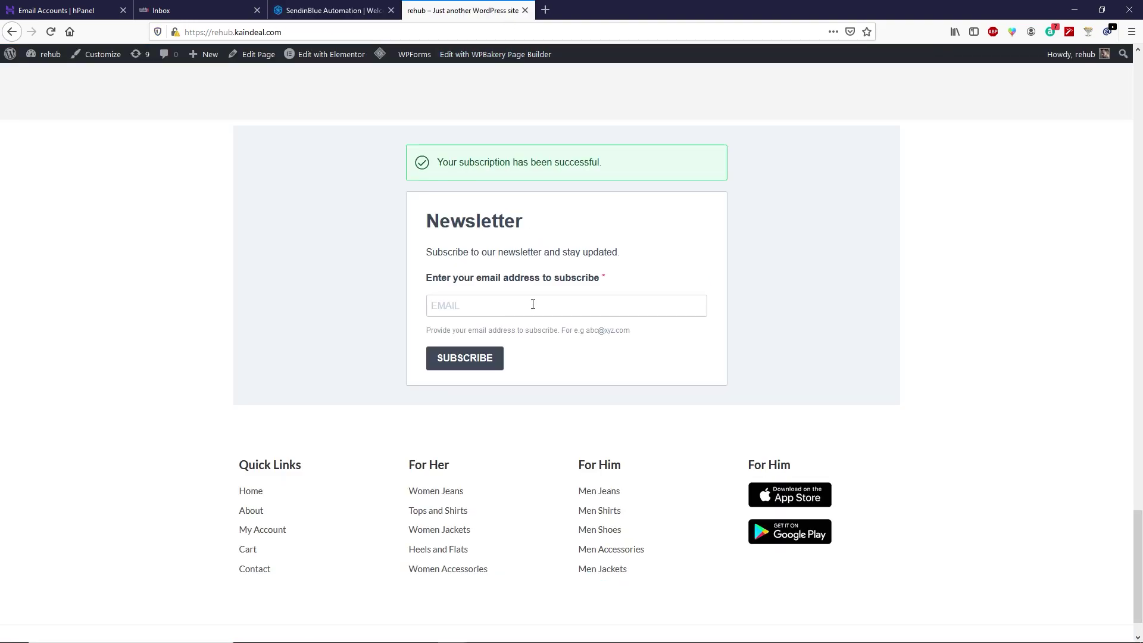
Step: Activate the Welcome Email workflow and return to the rehub site's newsletter form
left_click(527, 305)
key("ctrl+shift+Tab")
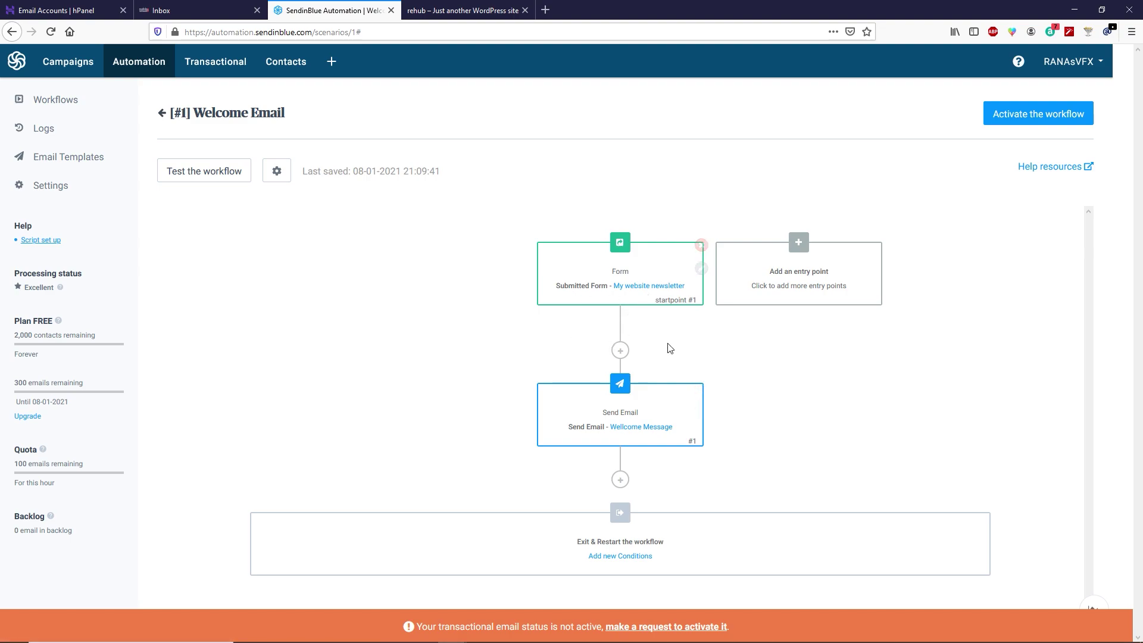
left_click(1033, 117)
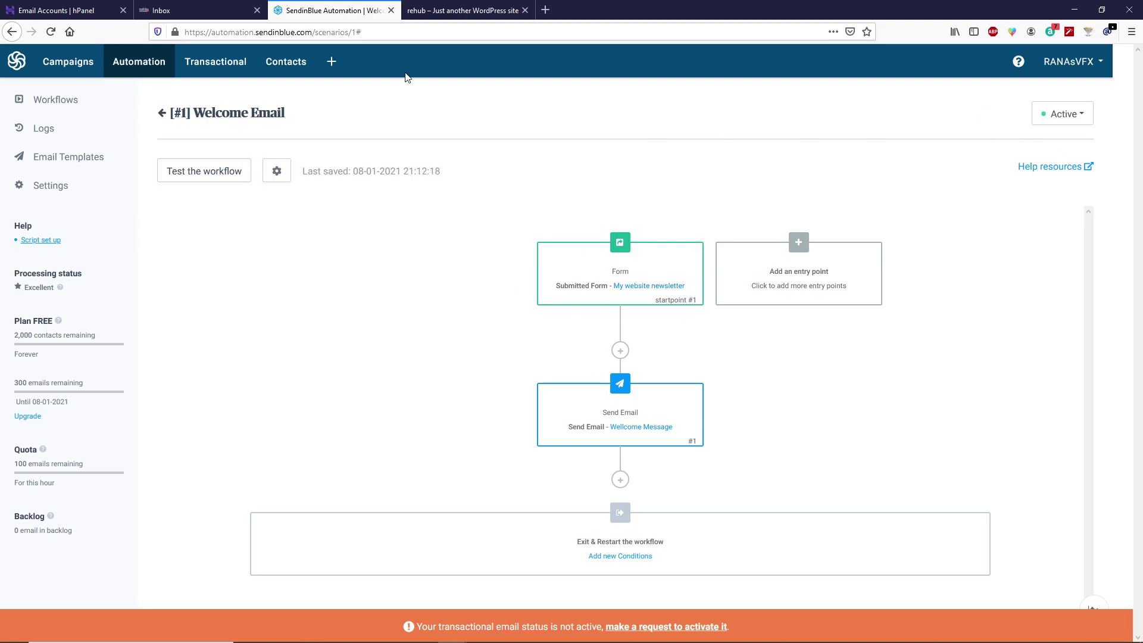
left_click(480, 8)
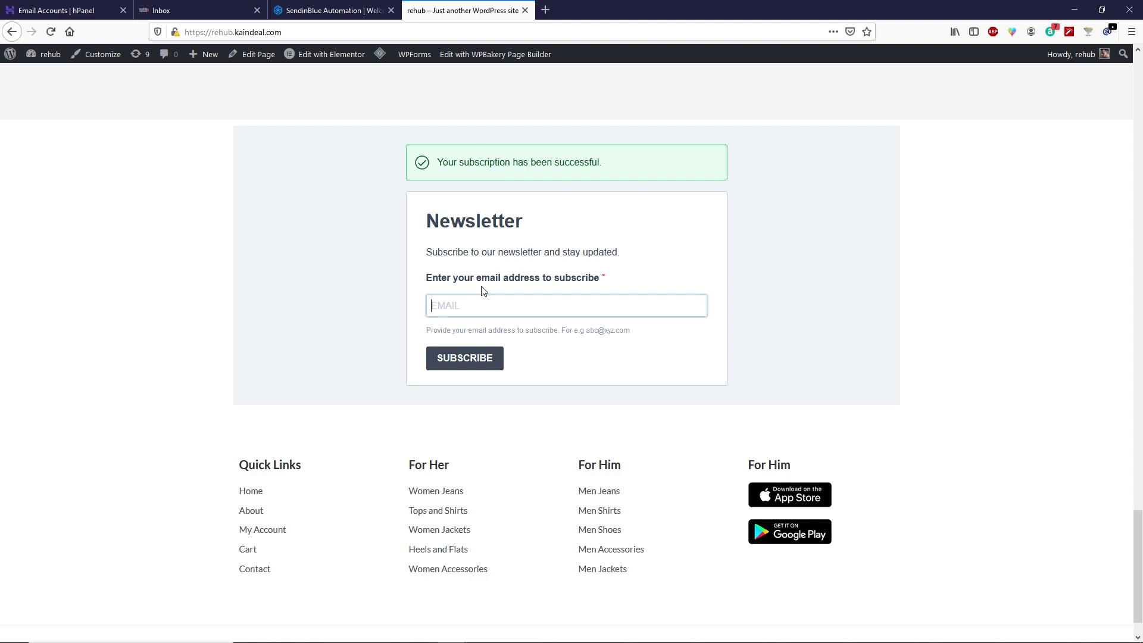
Step: Check the Welcome Email workflow shows Active, then go to the Email campaigns page
left_click(327, 10)
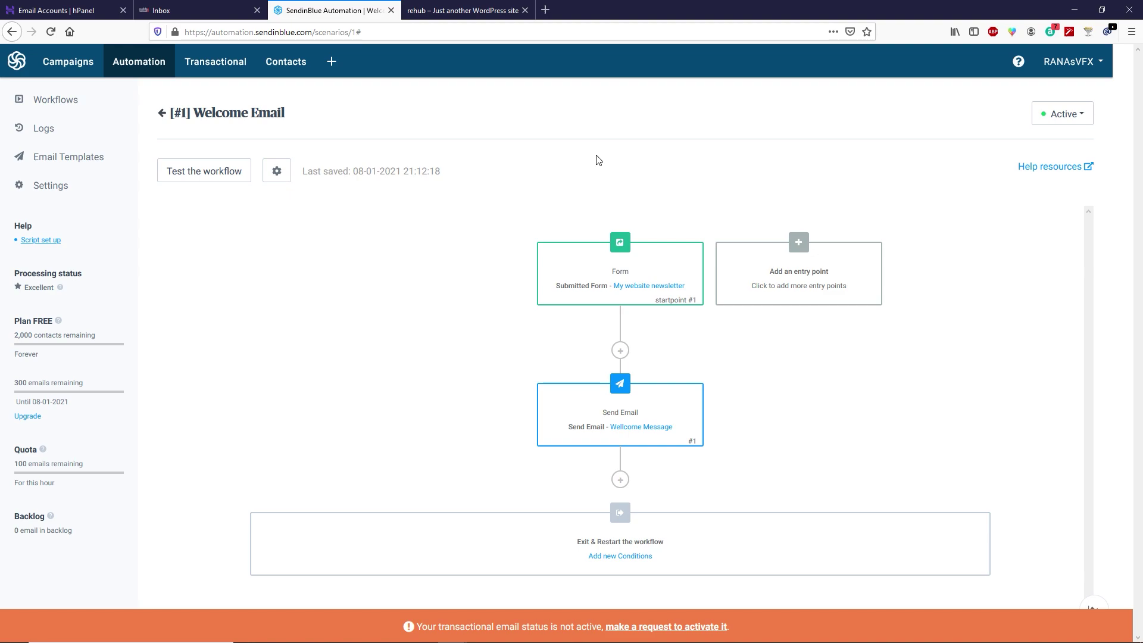
left_click(67, 62)
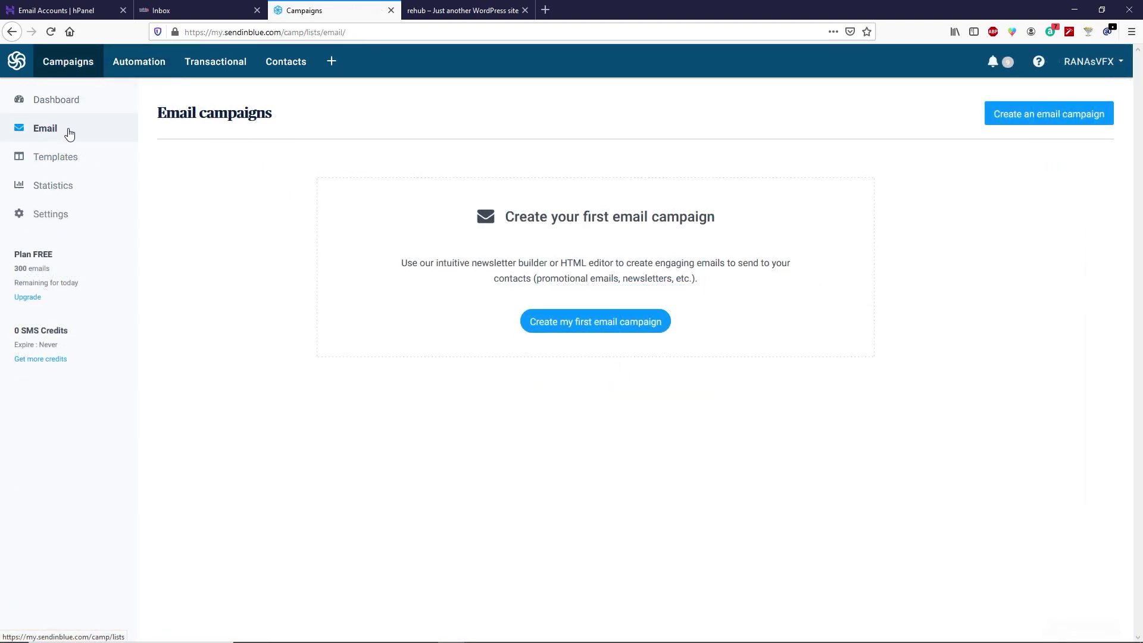
Step: Create campaign 'WordPress Tutorial' with subject 'Free WP Tutorial' and preview text 'WP Tutorial'
left_click(56, 132)
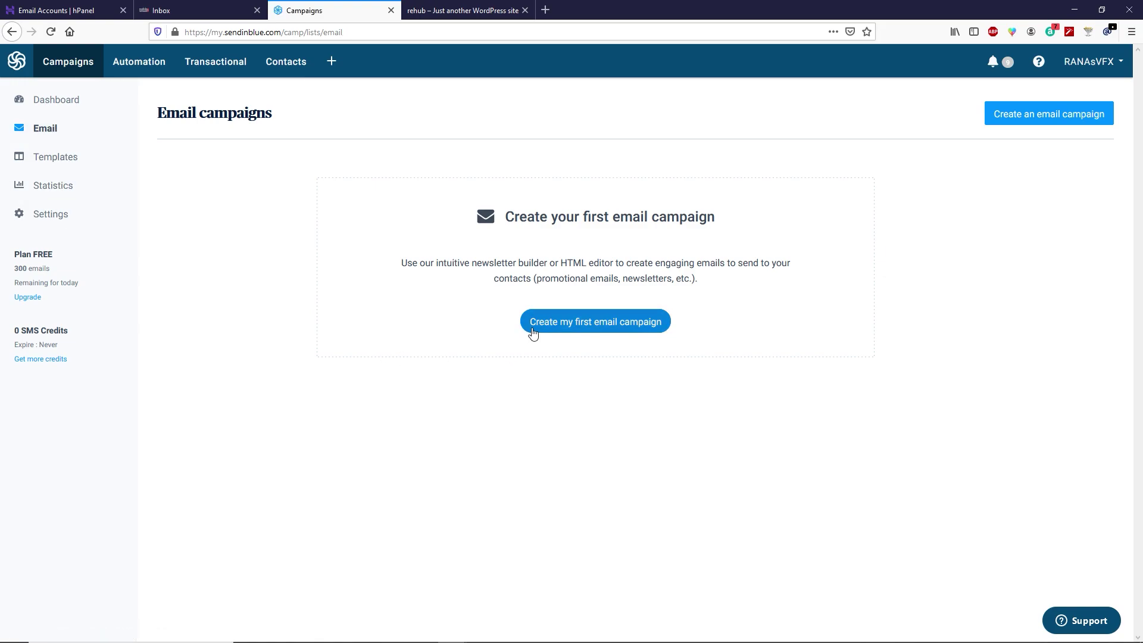
left_click(633, 331)
left_click(337, 260)
type("Wordp")
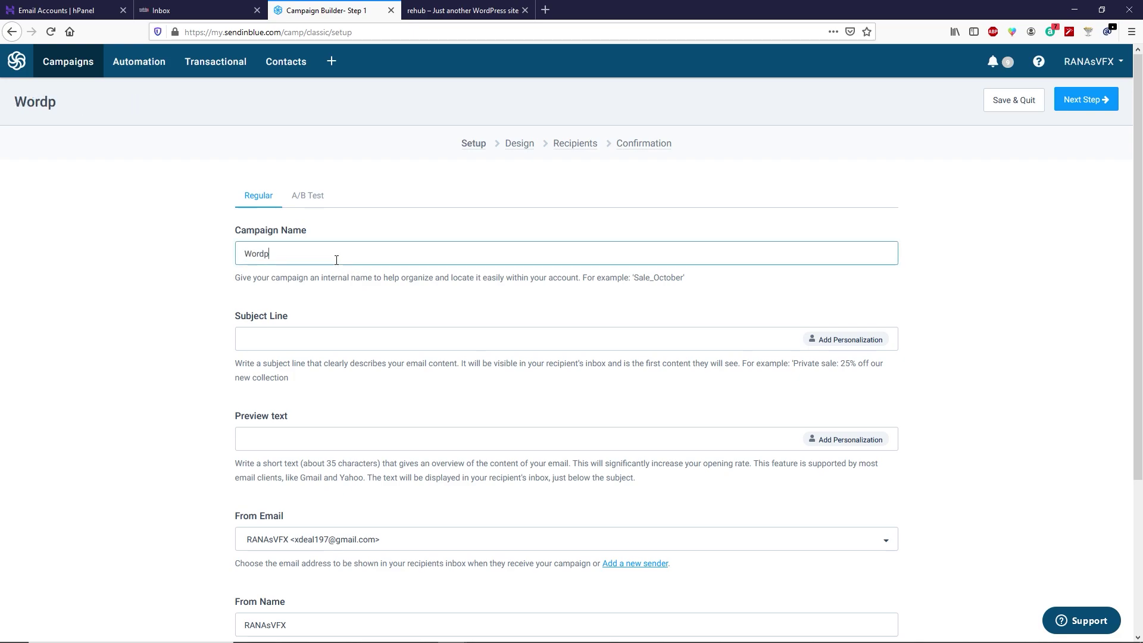
key("BackSpace")
type("P")
left_click(309, 339)
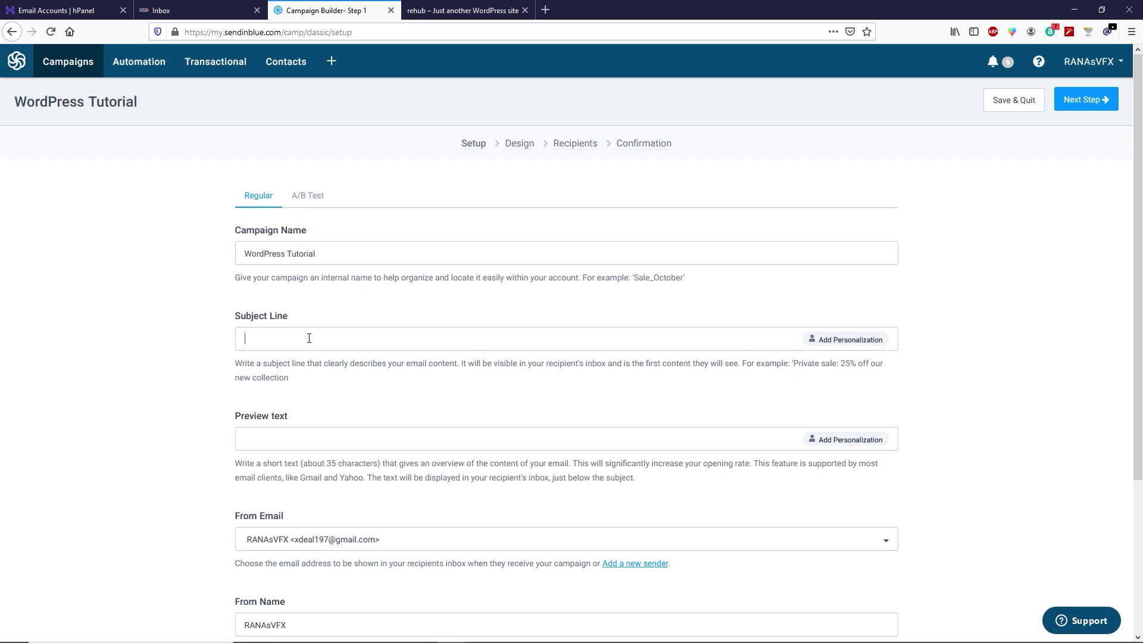
type("Free WP Tuotrial")
left_click(301, 441)
type("WP Tutorial")
Step: Choose the second sender address as From email, keep the sender name, and proceed to Design
left_click(307, 539)
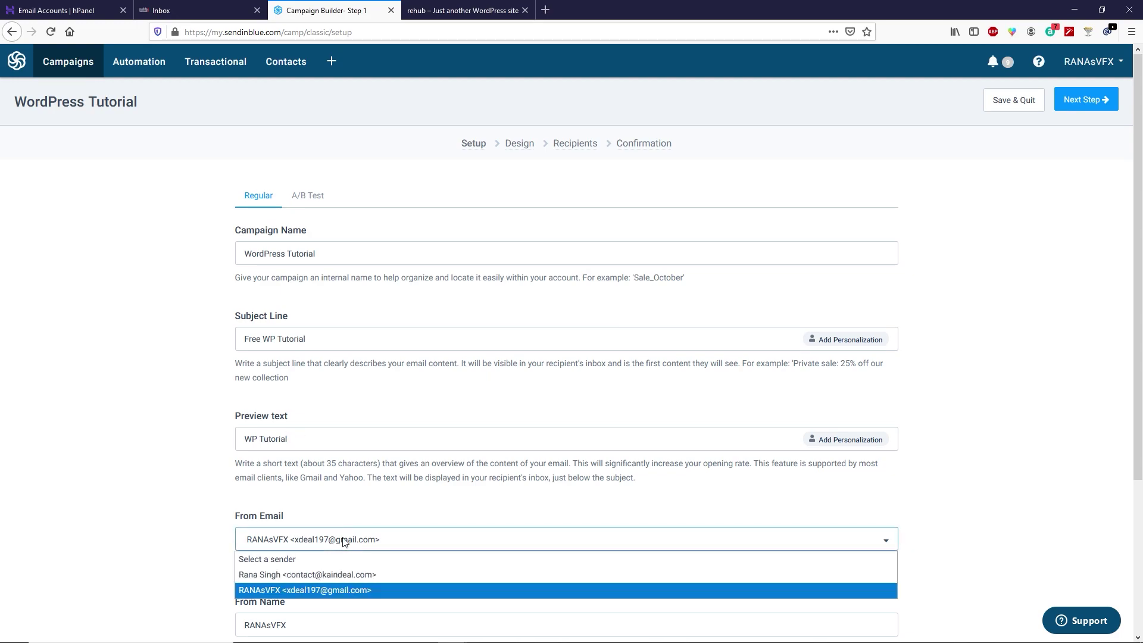
left_click(331, 574)
scroll(320, 508, "down", 2)
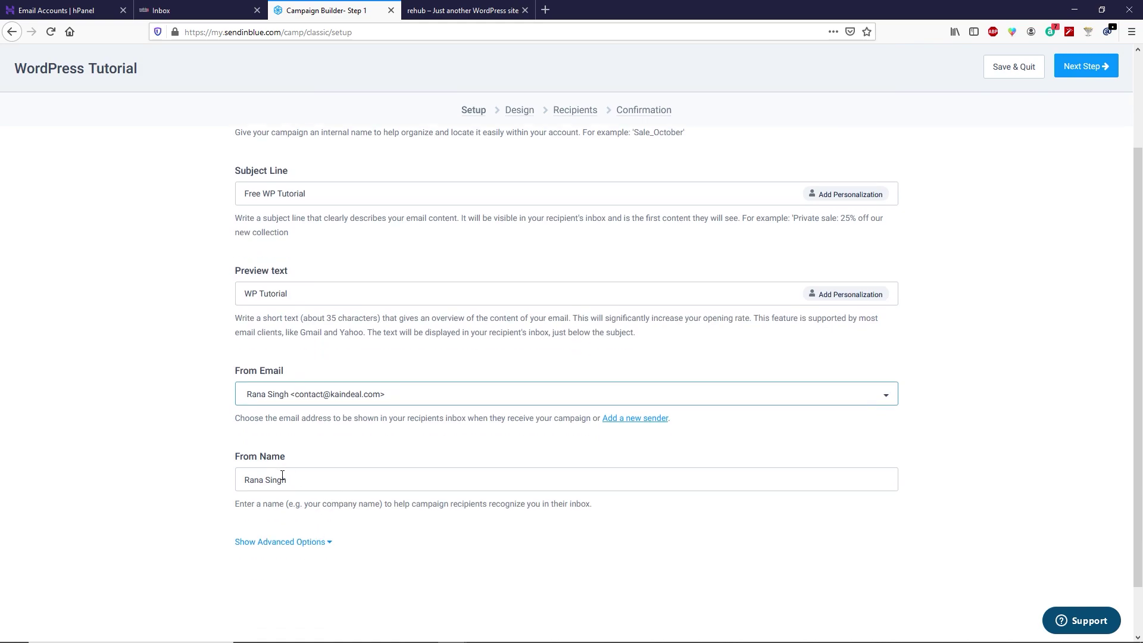
triple_click(291, 480)
left_click(317, 484)
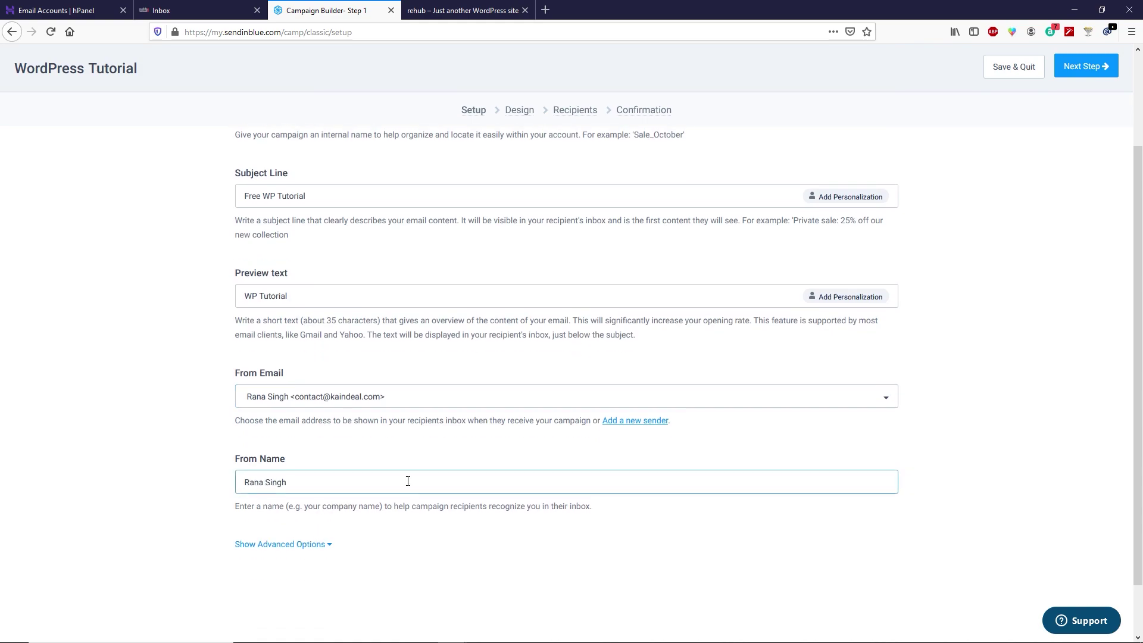
scroll(409, 480, "up", 3)
left_click(1090, 100)
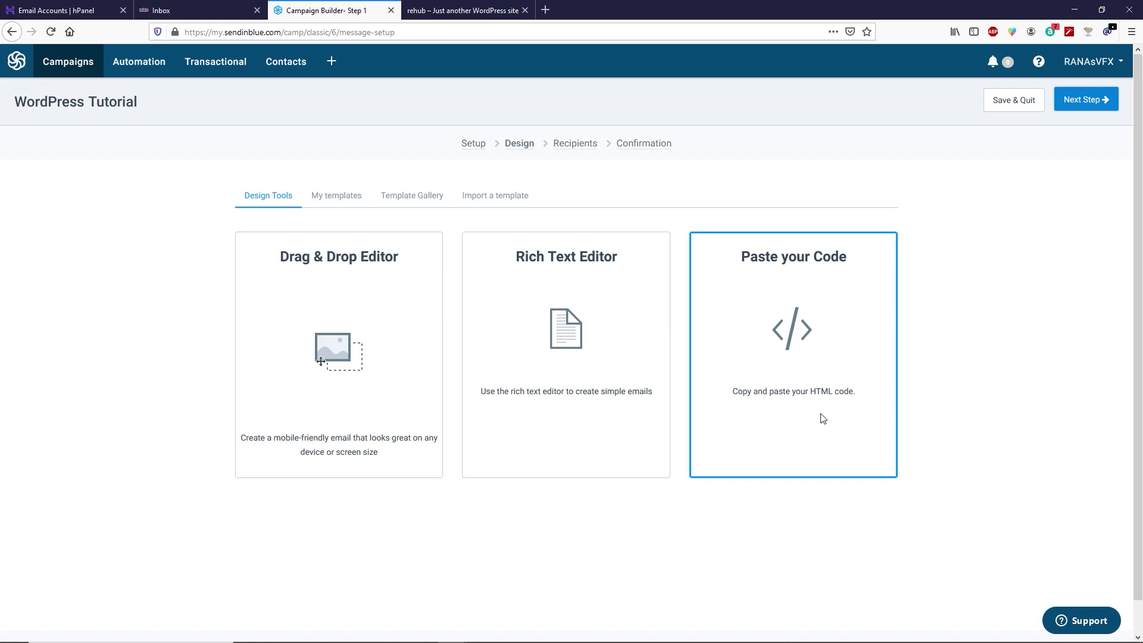
Step: In the Rich Text Editor, write a sender greeting and 'This is my new blog post'
left_click(581, 315)
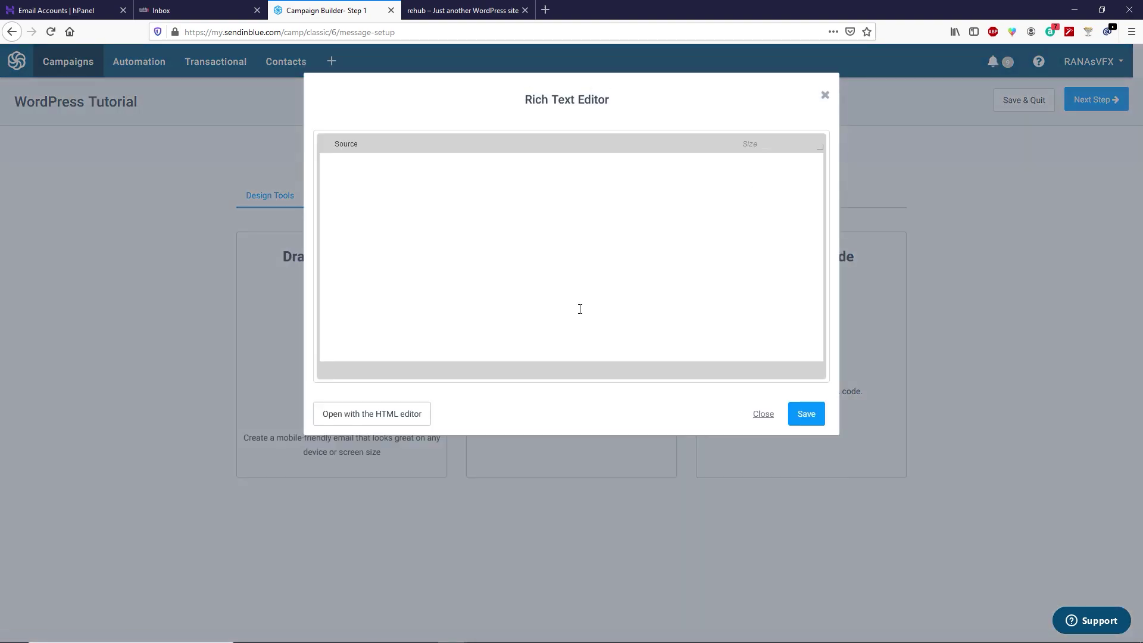
type("Hi")
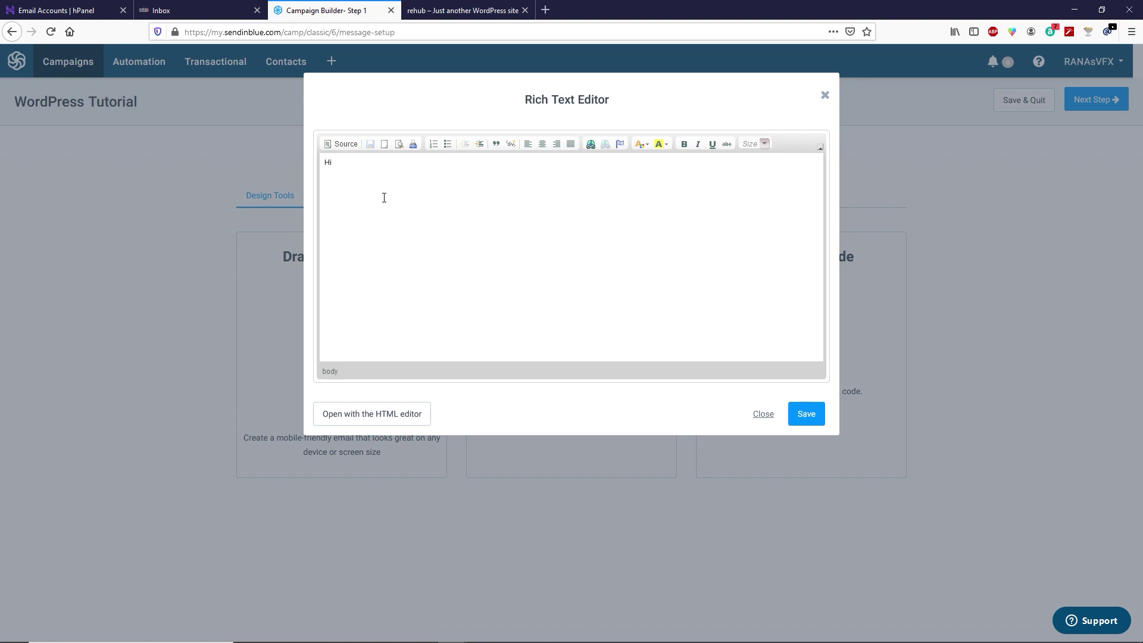
type(", Rana here")
key("Return")
type("This is my new blog post")
left_click_drag(408, 183, 376, 180)
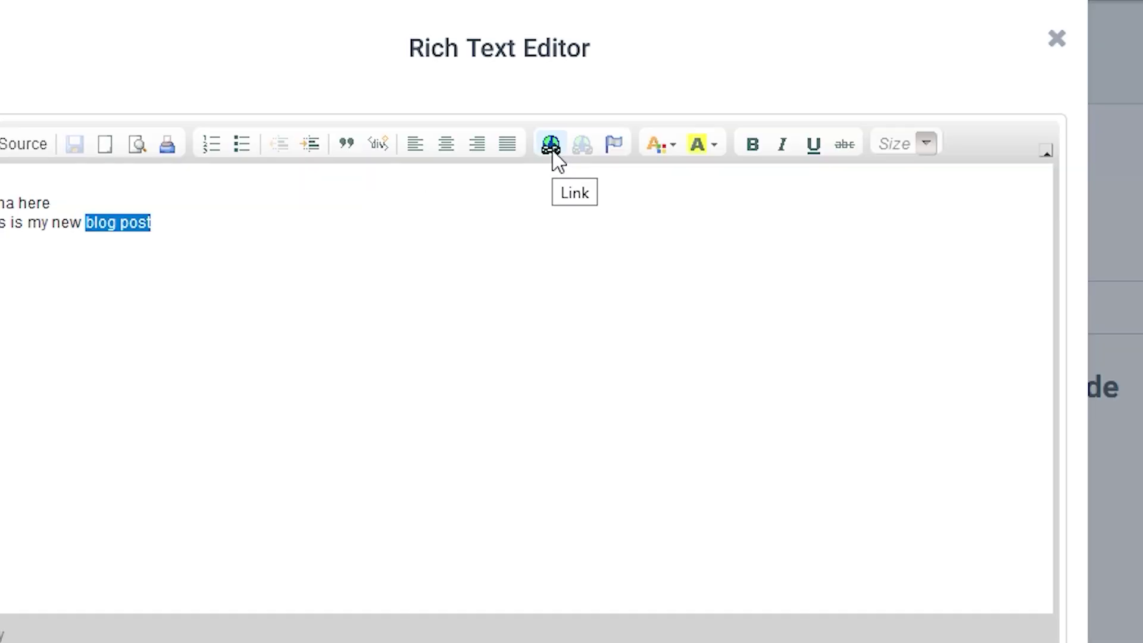
left_click(590, 145)
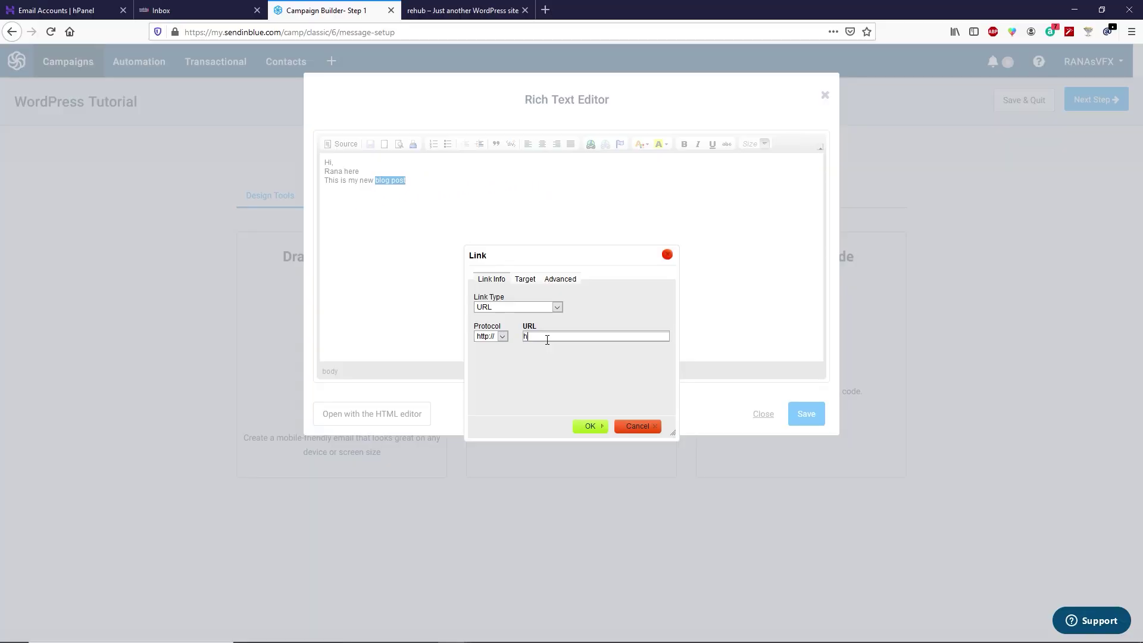
type("https://ranasvfx.com")
left_click(588, 429)
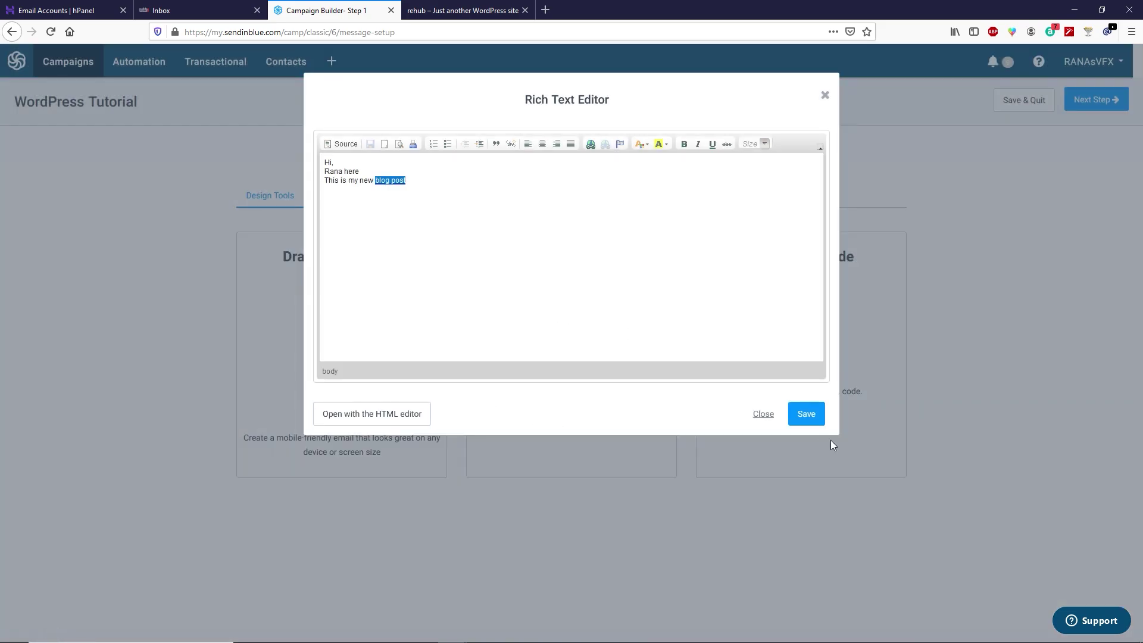
left_click(806, 415)
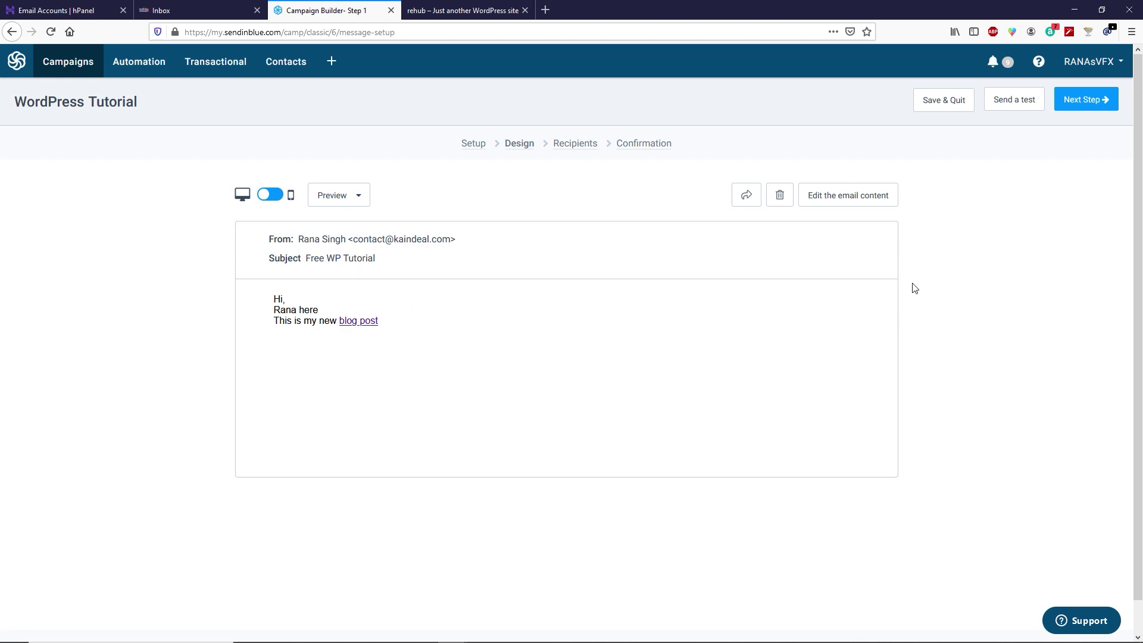
left_click(1096, 108)
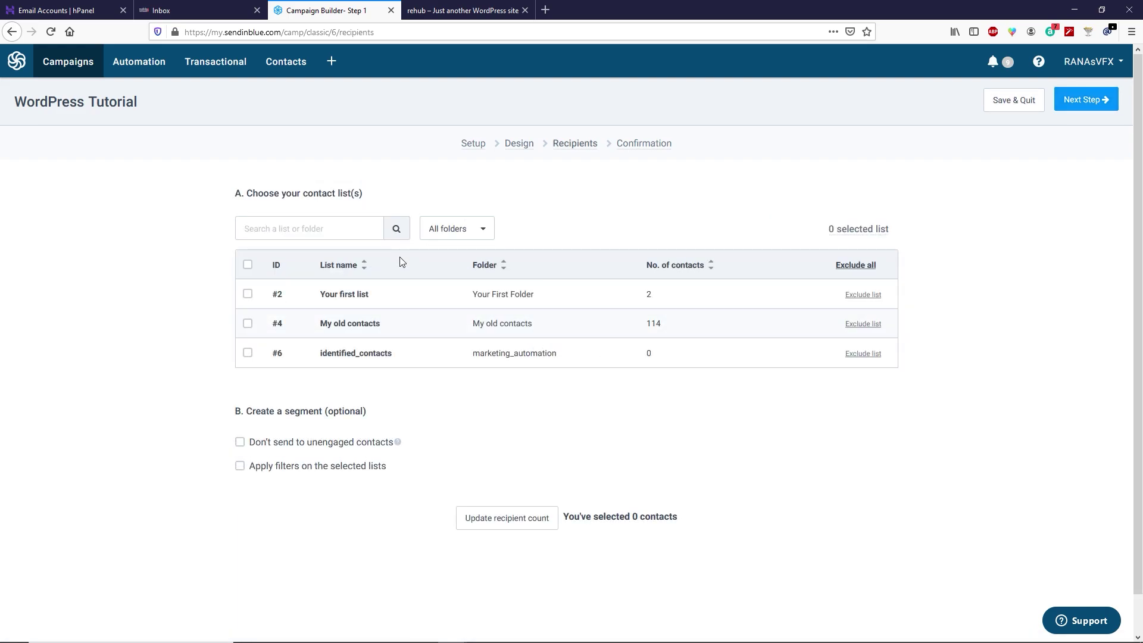
Step: Select the My old contacts list and continue to the 114-recipient confirmation summary
left_click(247, 324)
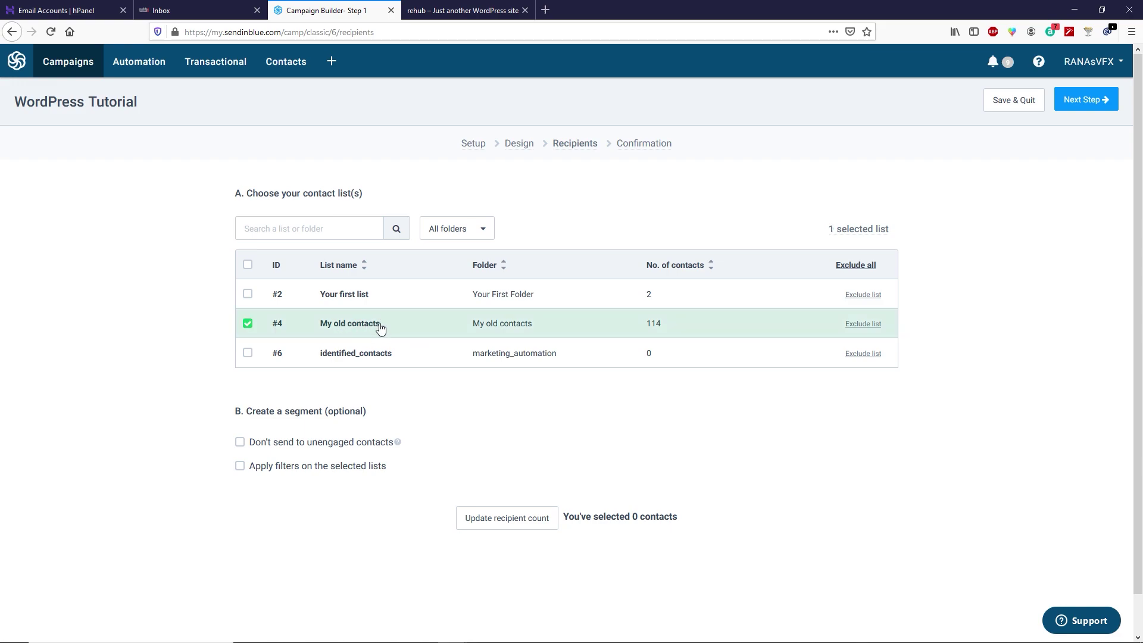
left_click(1089, 101)
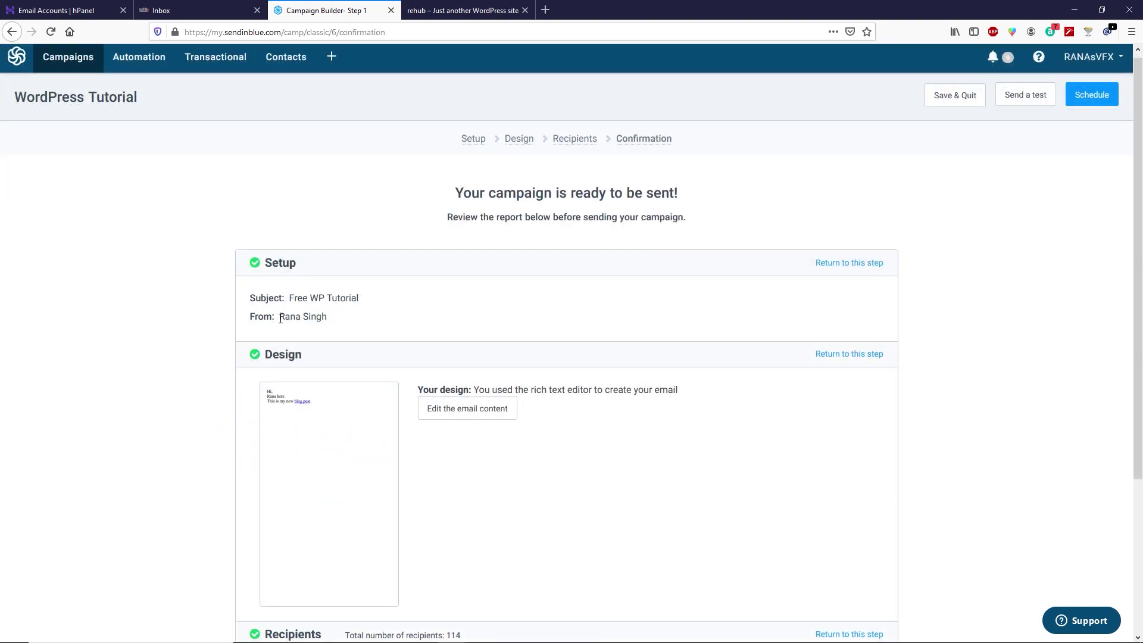
left_click_drag(280, 317, 339, 324)
left_click(158, 341)
scroll(158, 342, "down", 3)
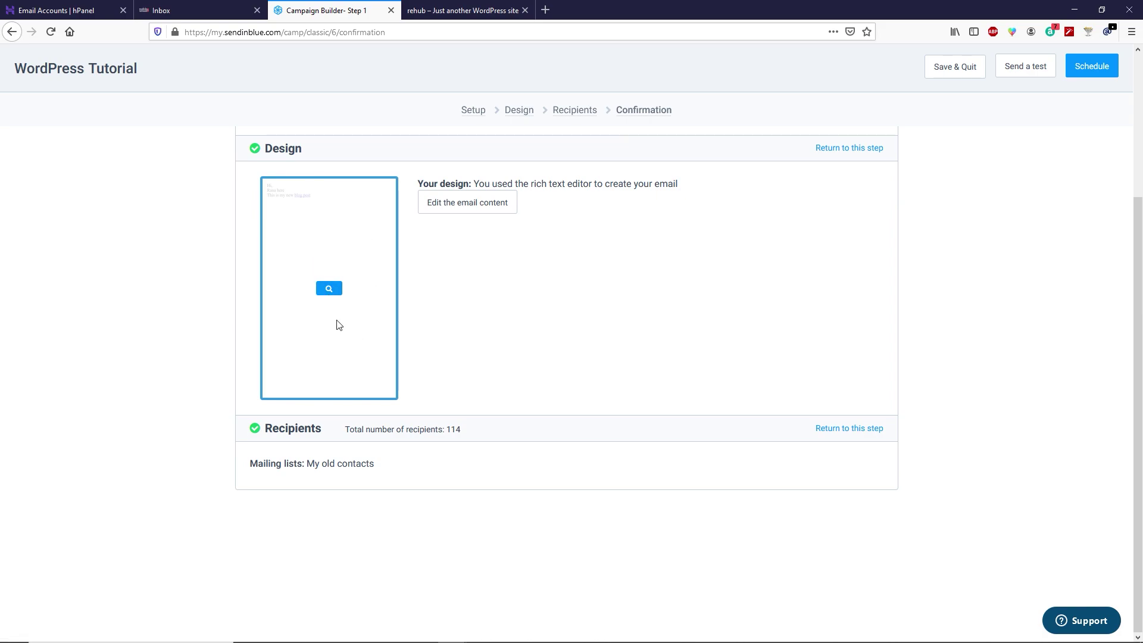
left_click_drag(382, 467, 306, 465)
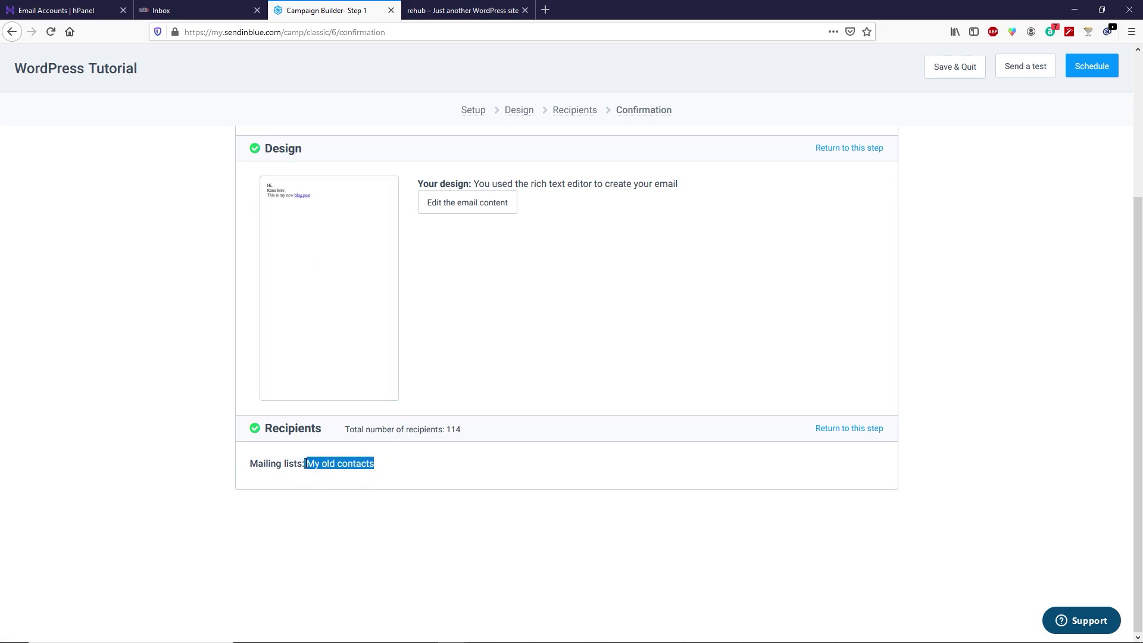
scroll(390, 477, "up", 4)
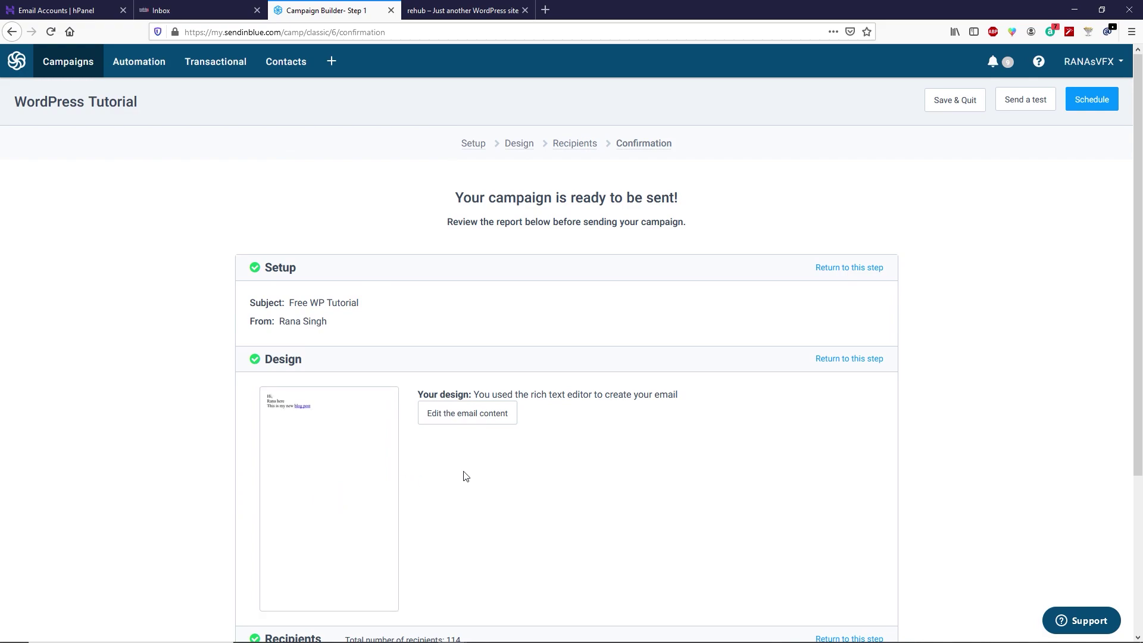
left_click(1093, 100)
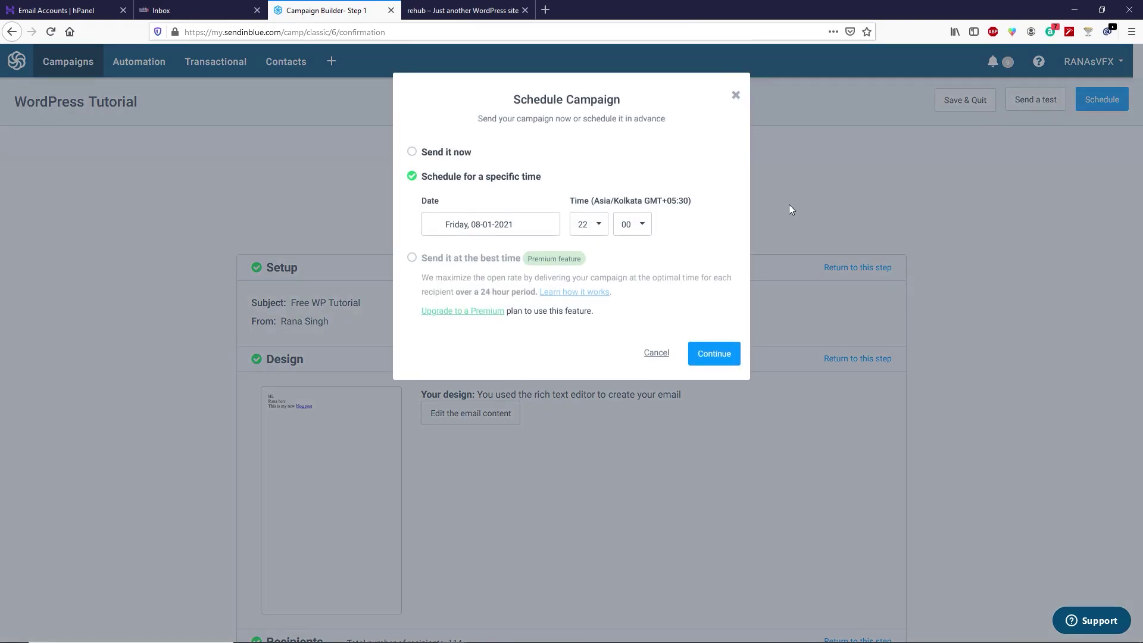
left_click(445, 154)
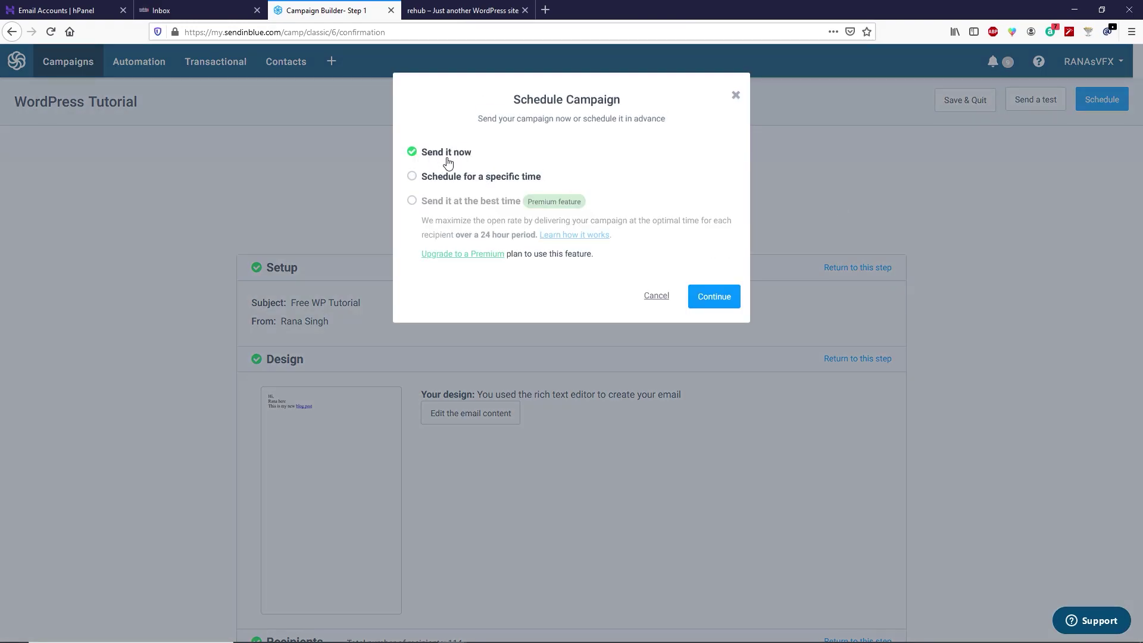
left_click(456, 182)
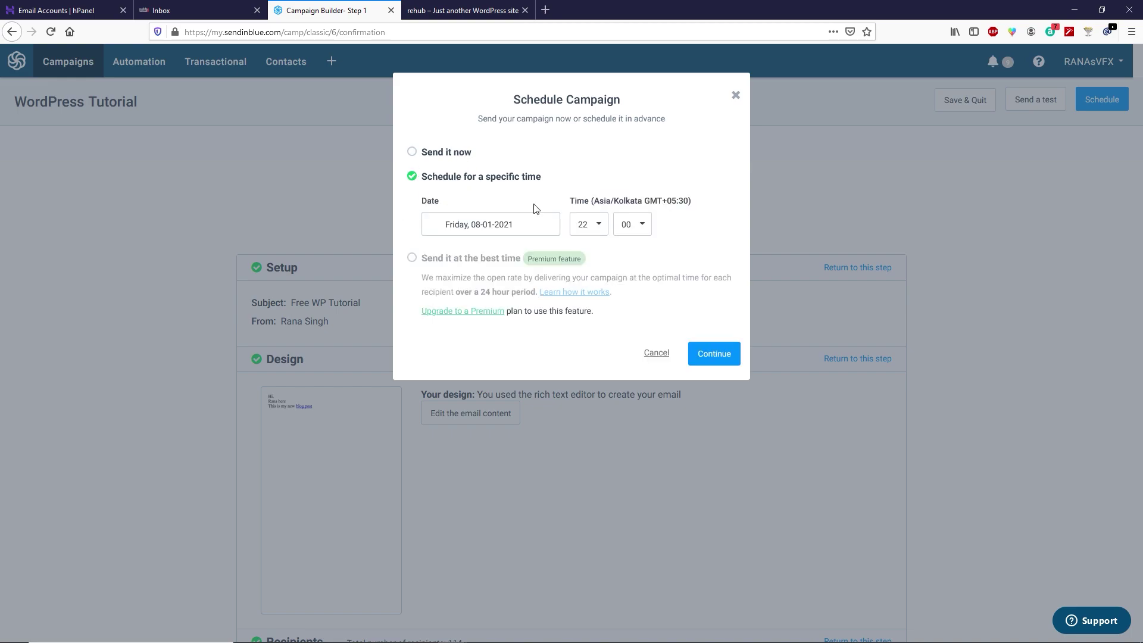
left_click(500, 224)
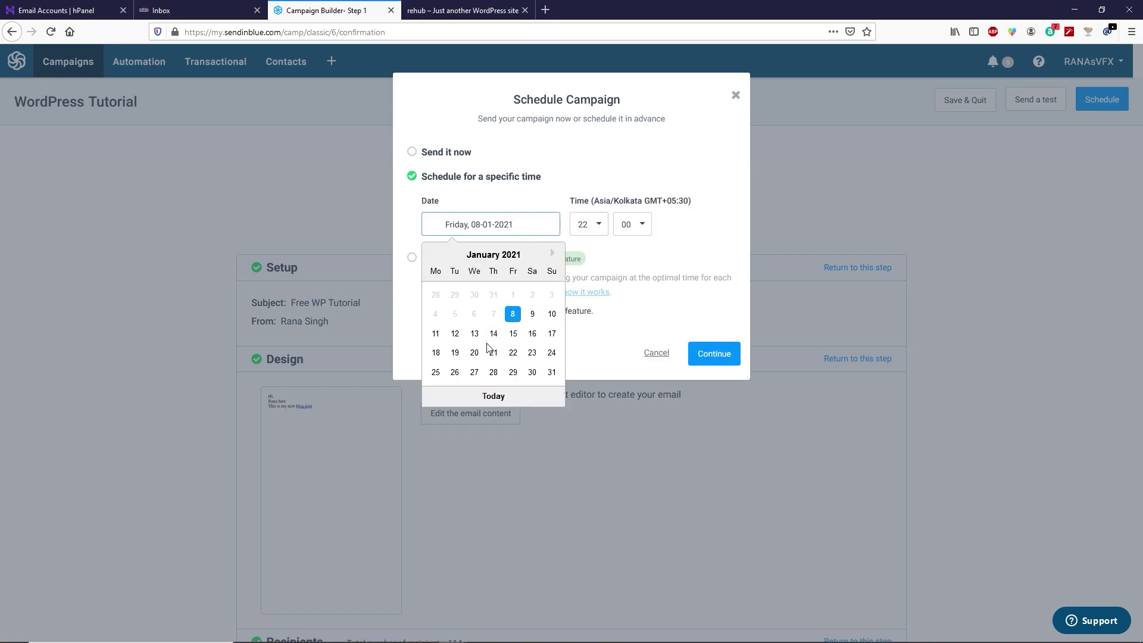
left_click(412, 153)
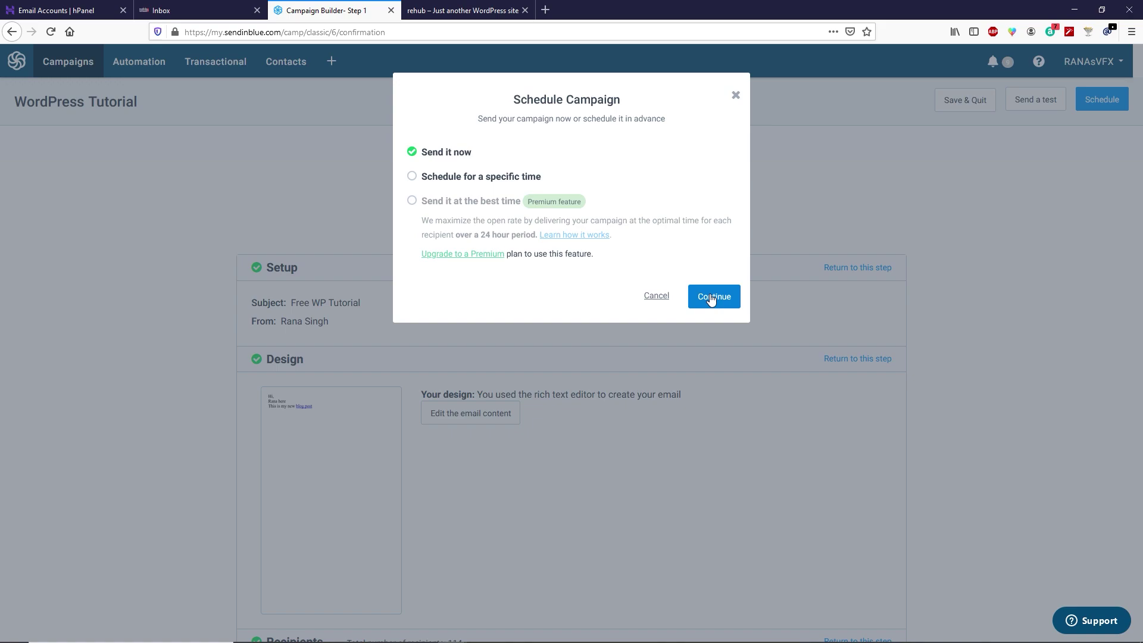
left_click(736, 95)
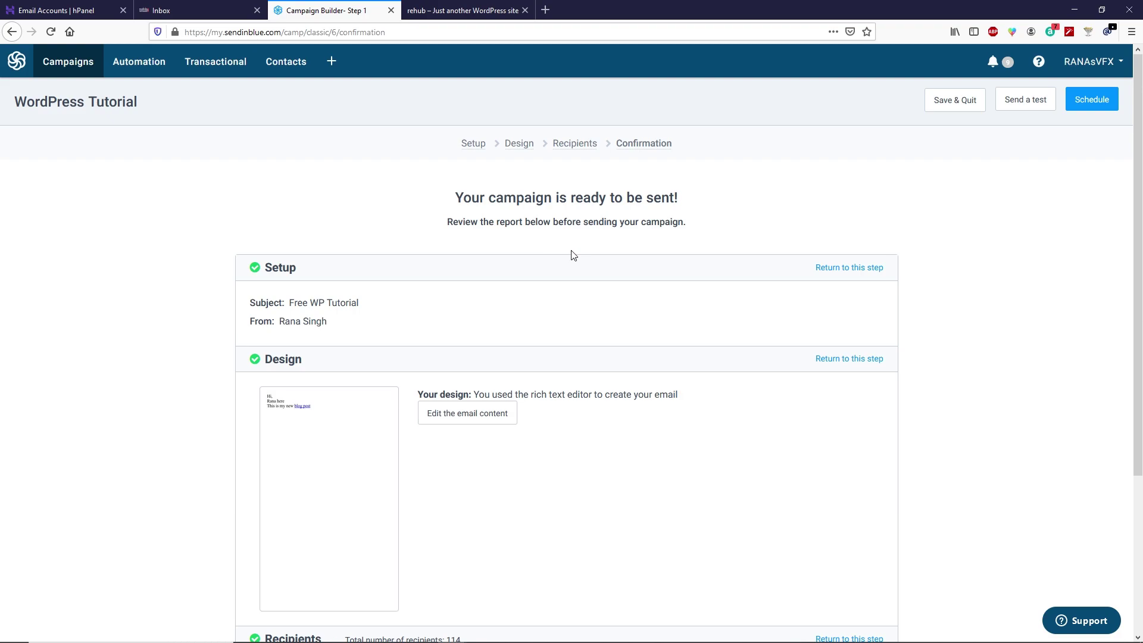
Step: Go to the Dashboard and view Statistics for 08-12-2020 to 08-01-2021, showing all totals at 0
left_click(17, 63)
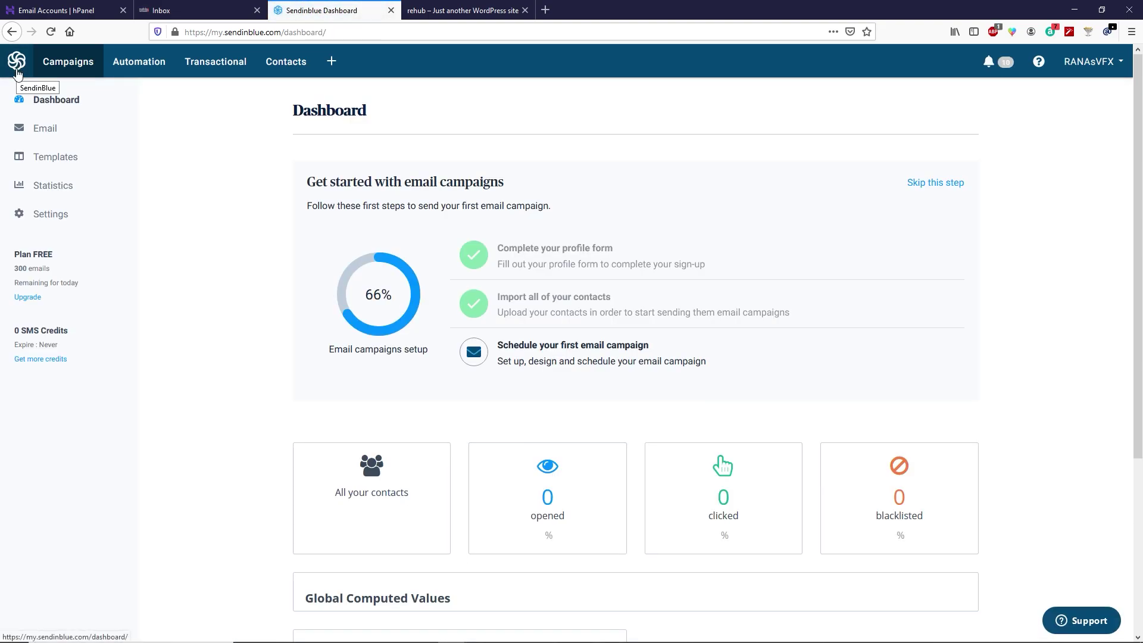
left_click(53, 186)
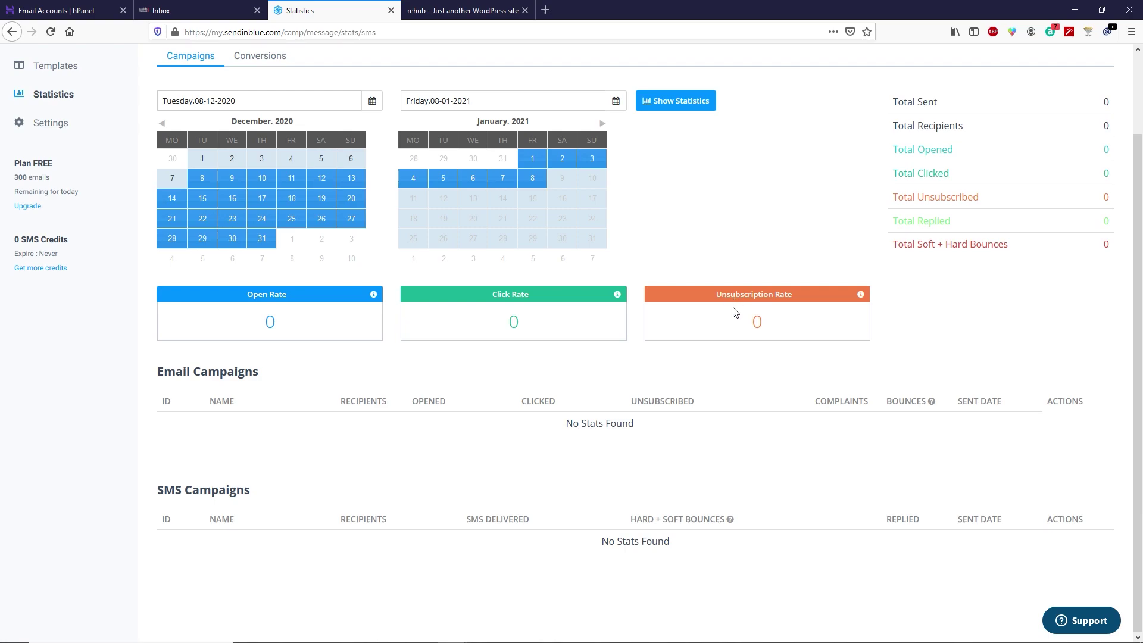
scroll(461, 464, "up", 2)
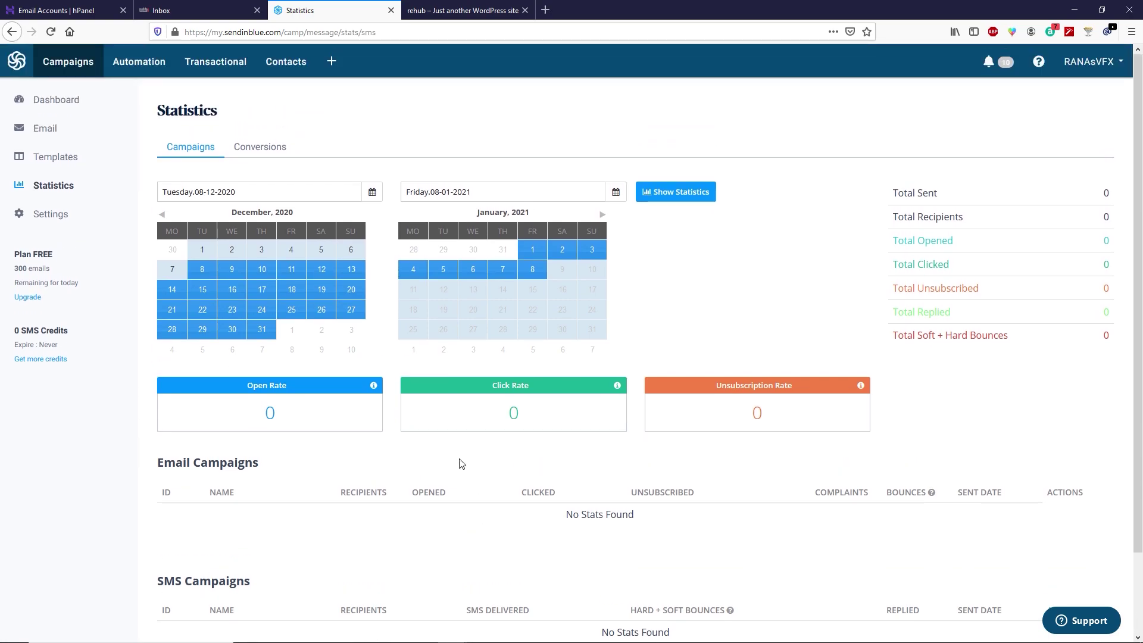